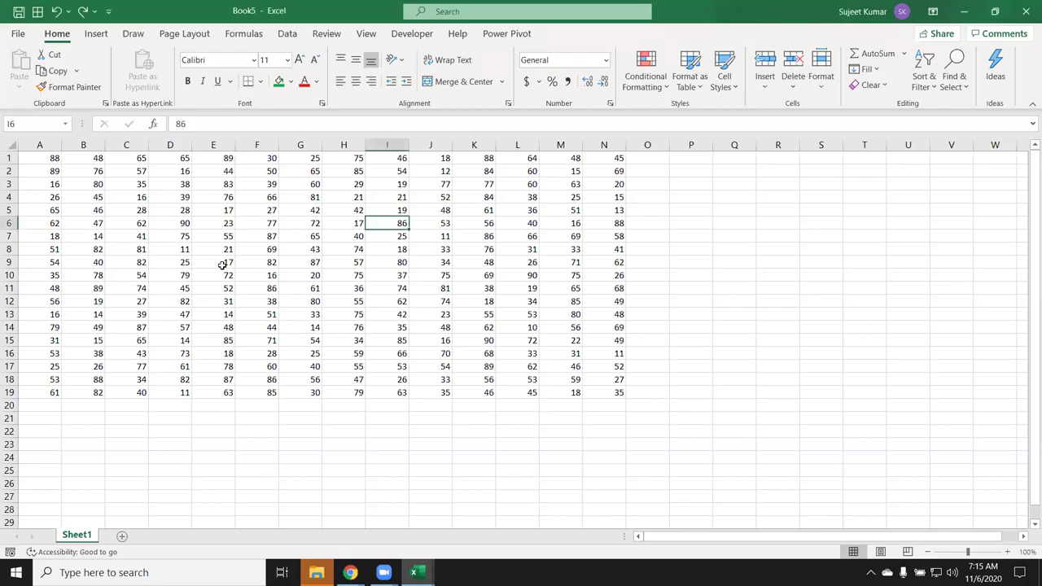
Select the A1:N19 block, then select from A1 along row 1 to column H.
click(49, 158)
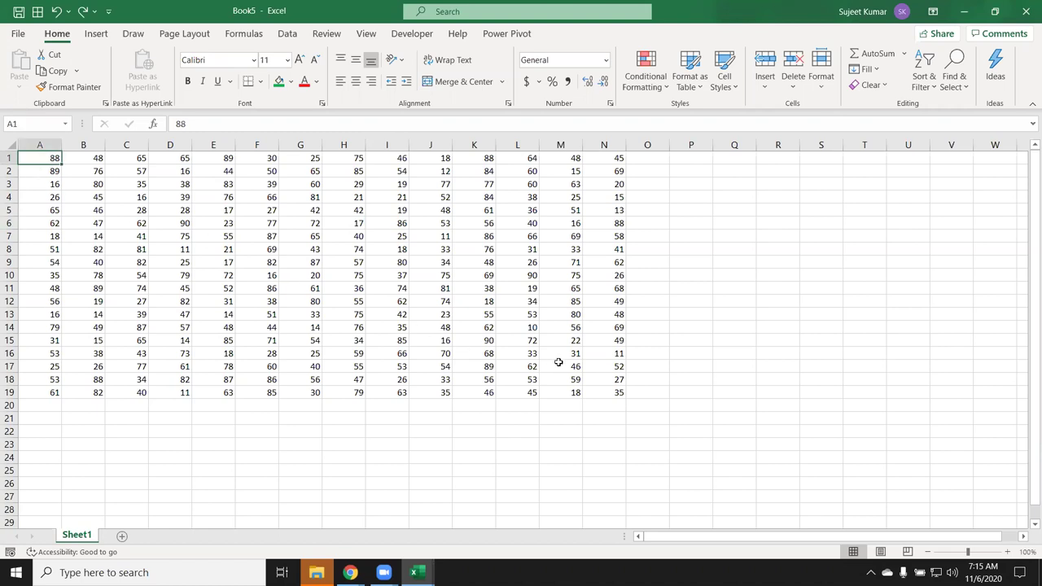
shift+click(609, 388)
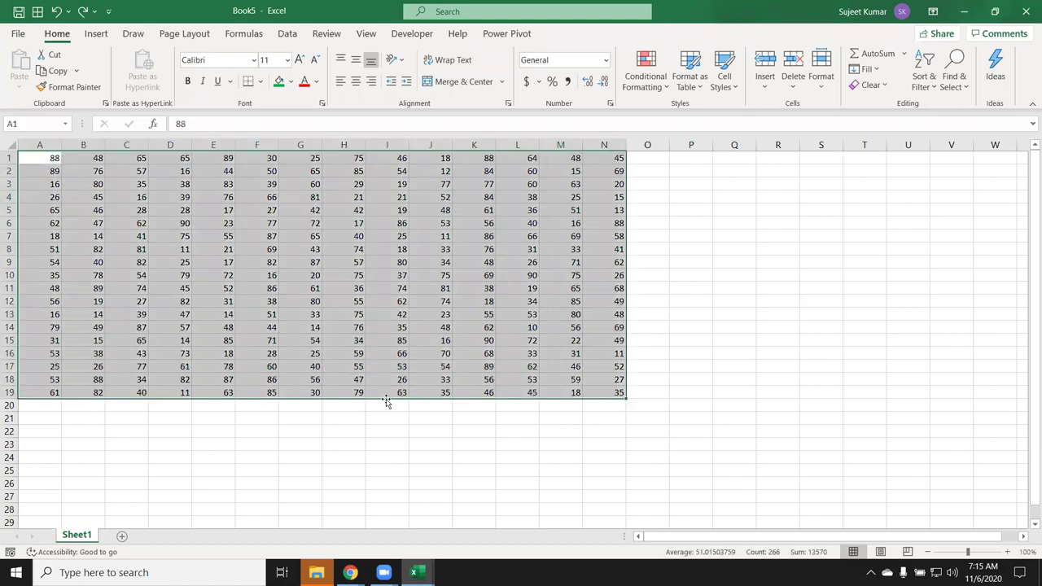
click(44, 157)
key(shift+Right)
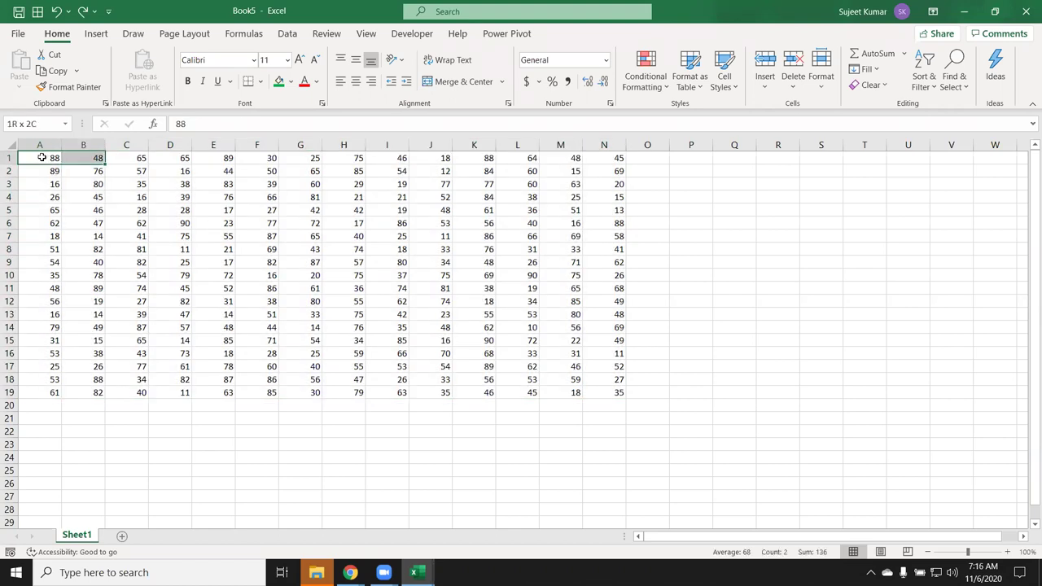
key(shift+Right)
key(shift+Right)
key(shift+Right)
key(shift+Right)
key(shift+Right)
key(shift+Right)
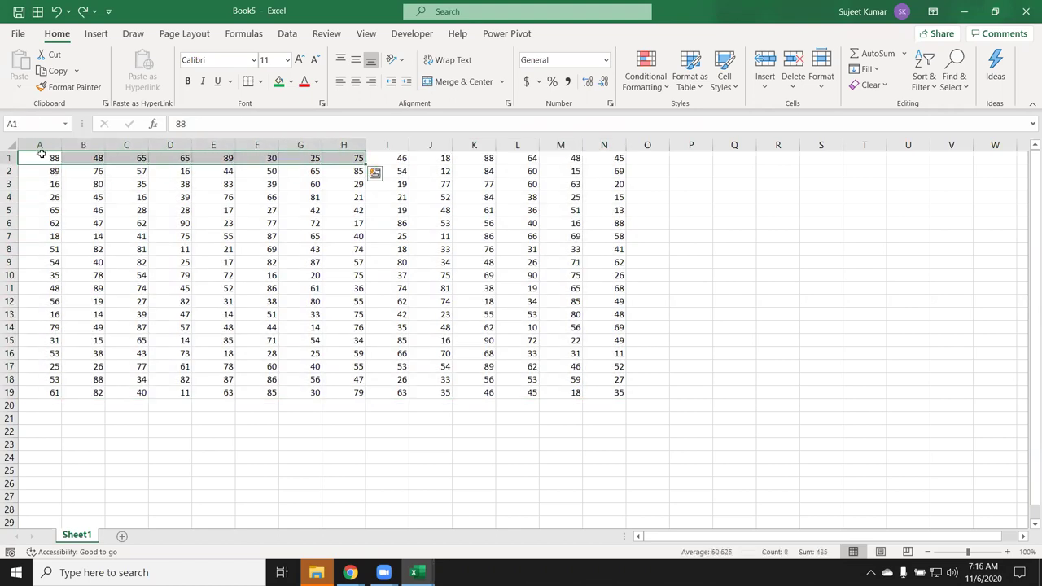
Select D10, a block from A1, cell J17 and then all of row 17.
click(155, 272)
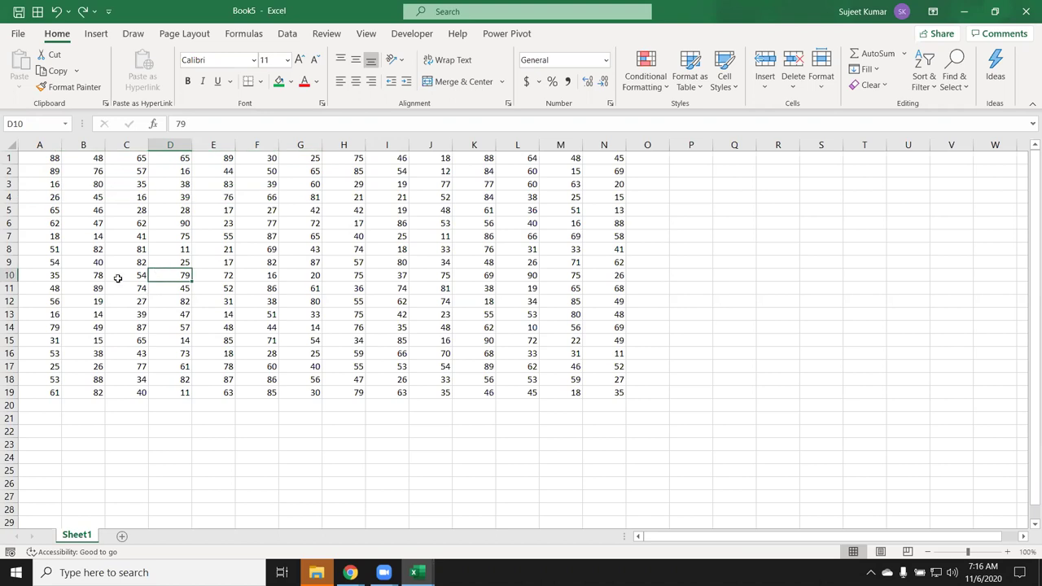
mouse_move(51, 160)
mouse_down()
mouse_move(136, 250)
mouse_move(619, 392)
mouse_up()
click(408, 365)
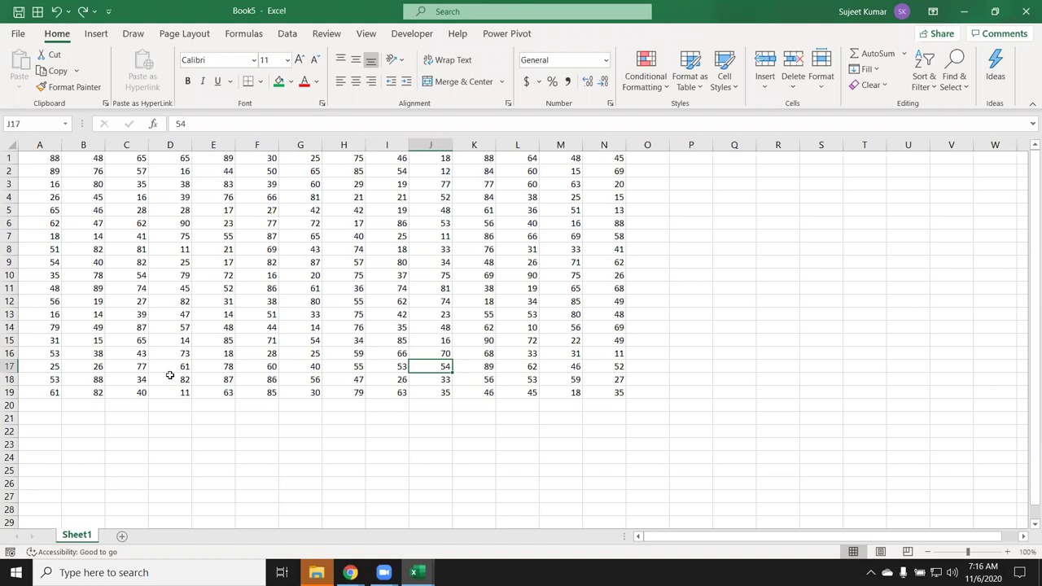
click(10, 366)
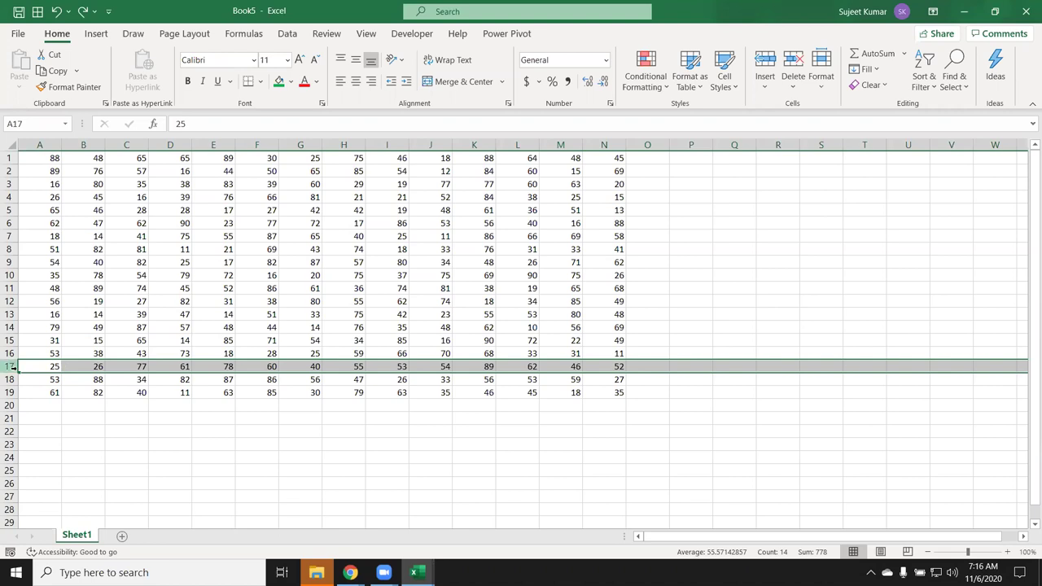
Select whole rows 6 through 17 by dragging across the row headers.
click(91, 404)
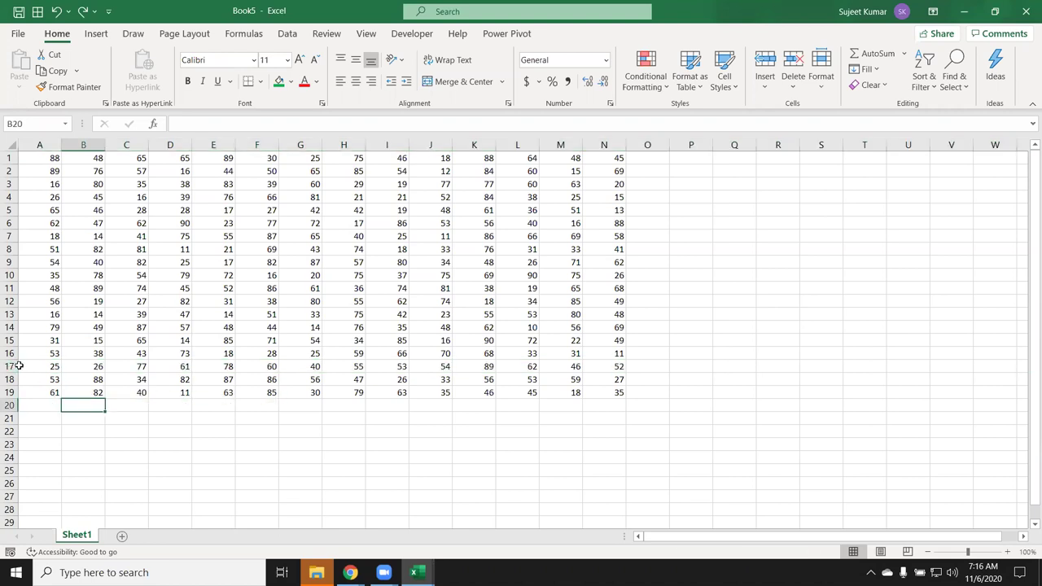
drag(10, 367, 29, 174)
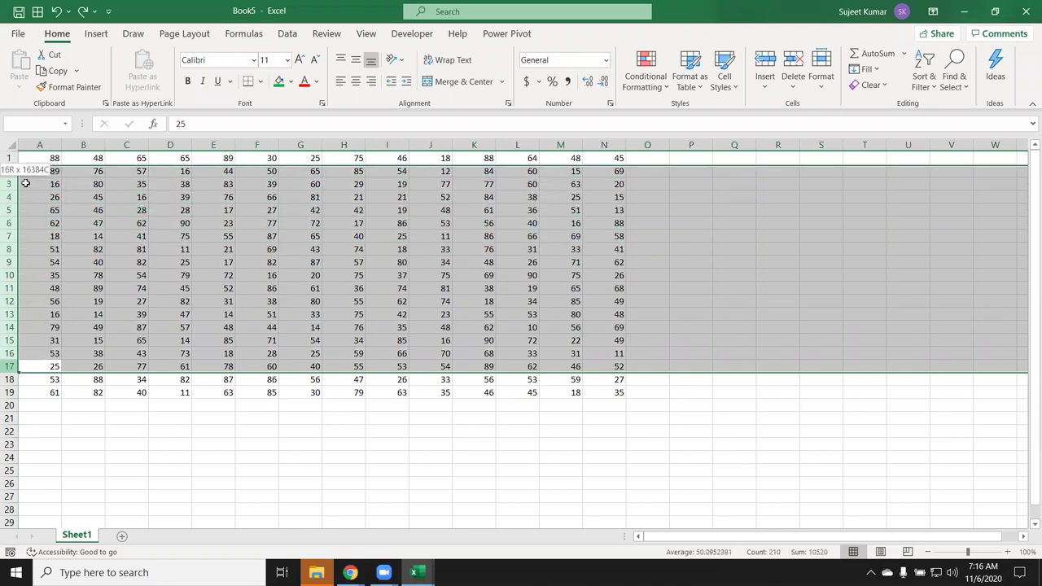
drag(29, 174, 16, 223)
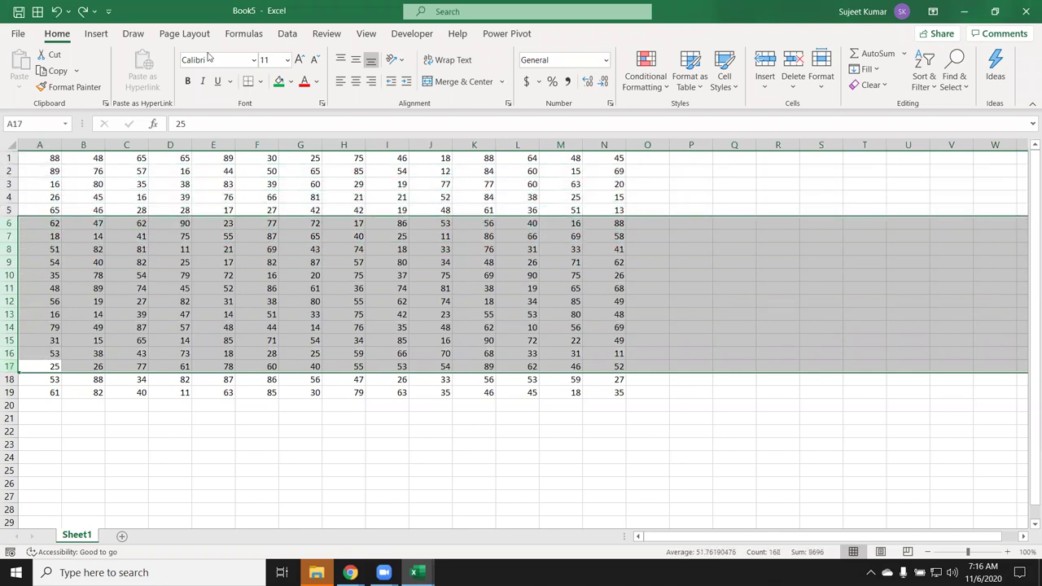
Select all of column B, then extend the selection across columns B through H.
click(201, 282)
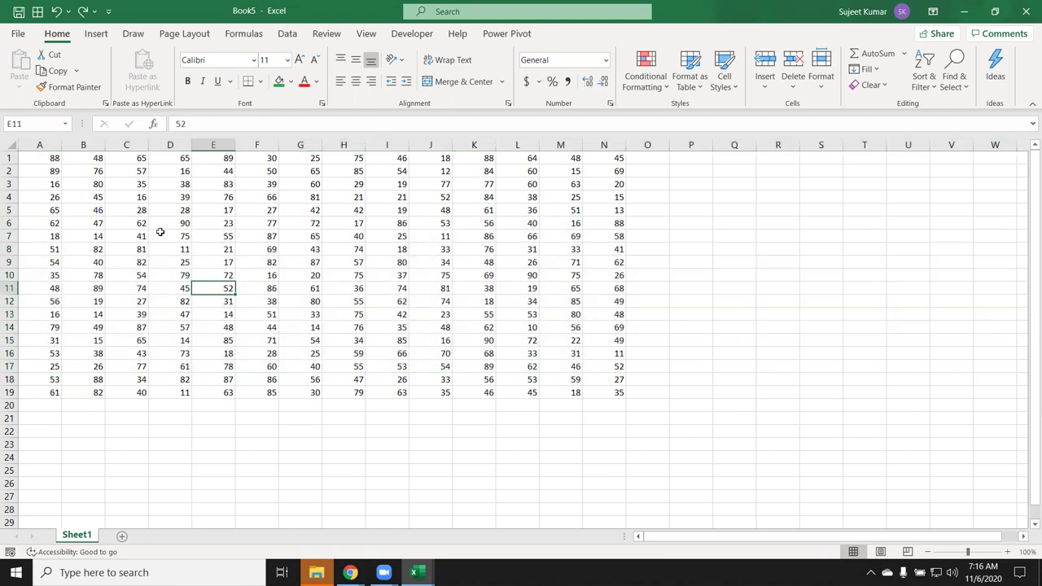
click(86, 144)
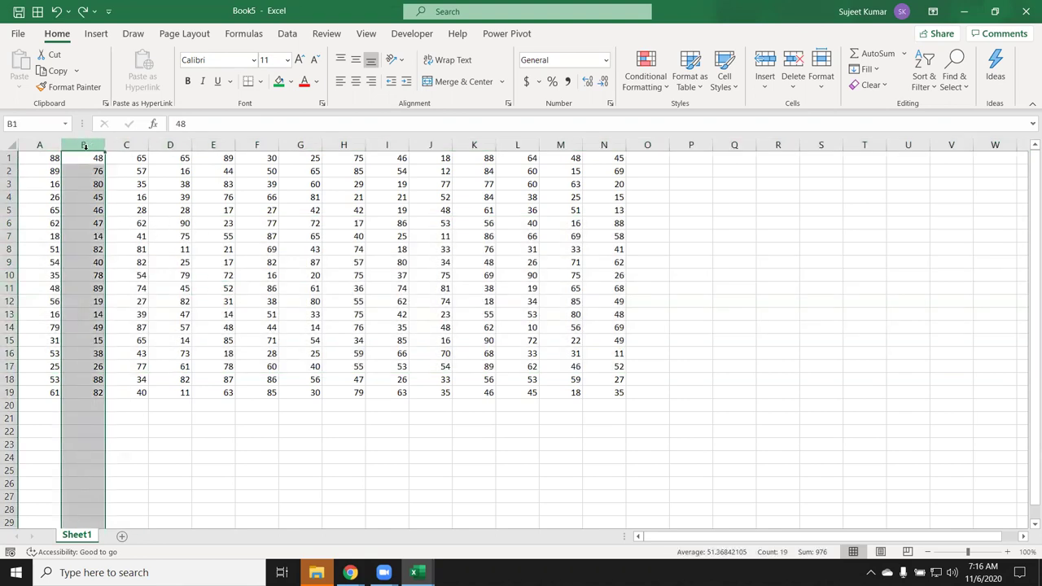
drag(83, 146, 346, 146)
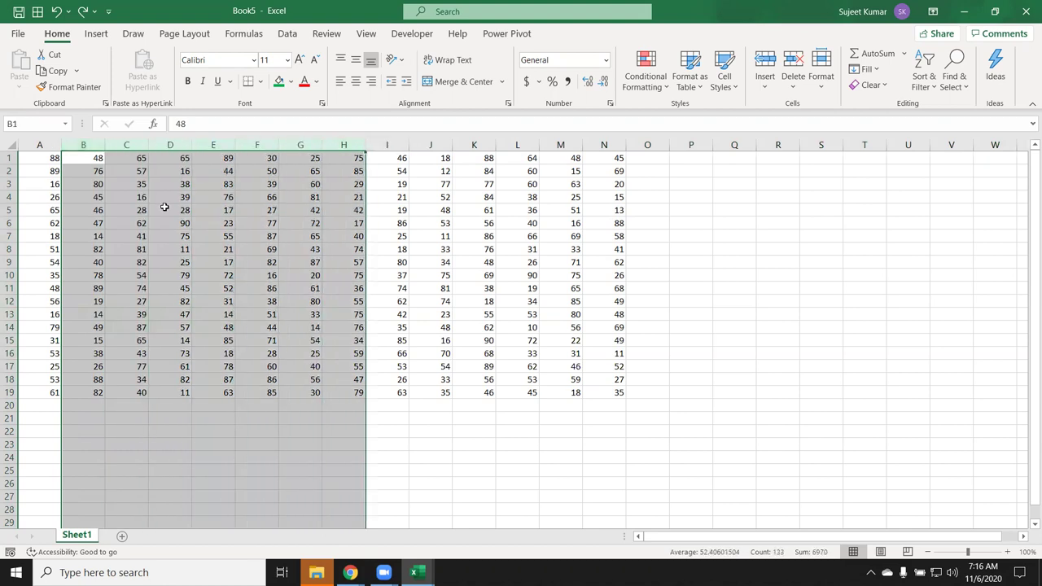
click(164, 208)
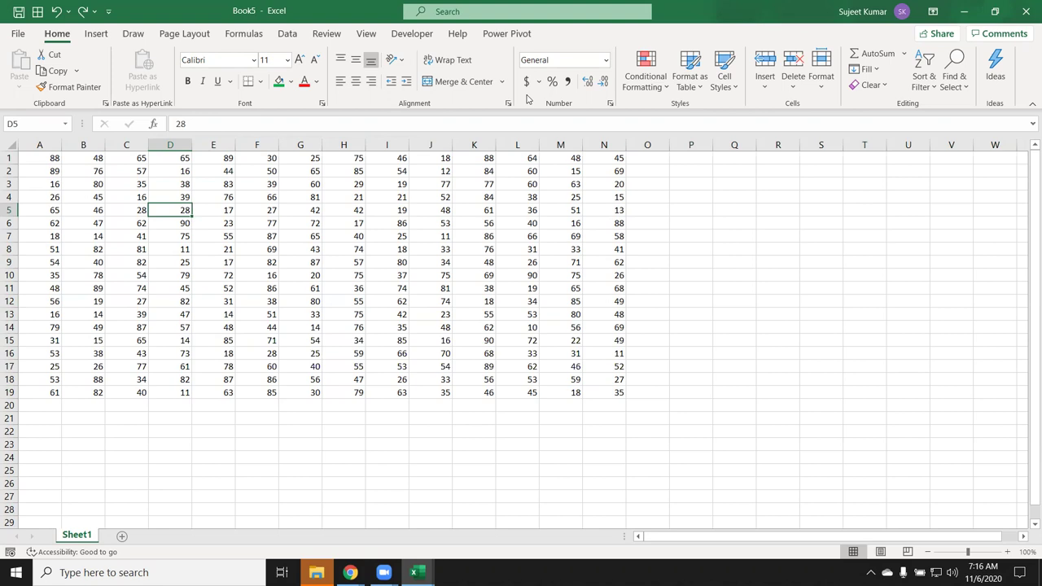
From A1, jump to the bottom of column A's data and back to the top.
click(33, 156)
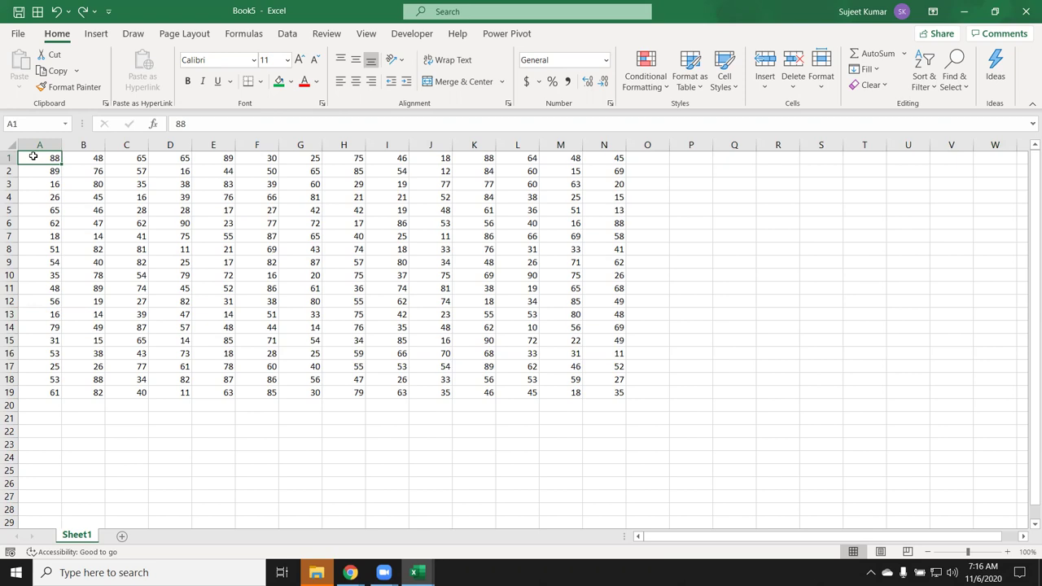
key(ctrl+Down)
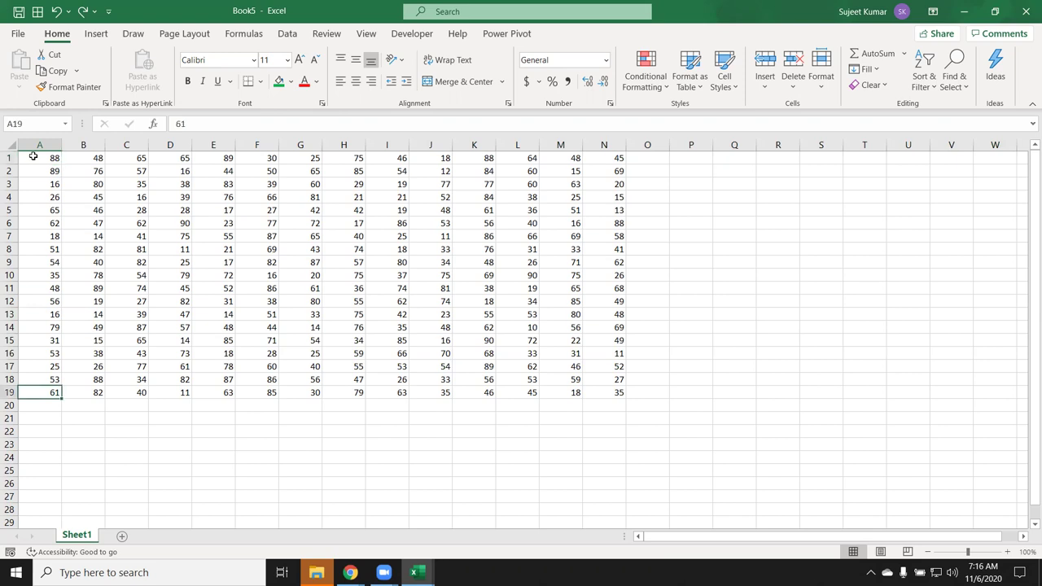
key(ctrl+Up)
key(Down)
key(Down)
key(Down)
key(Down)
key(Down)
key(Down)
scroll(101, 358, down, 5)
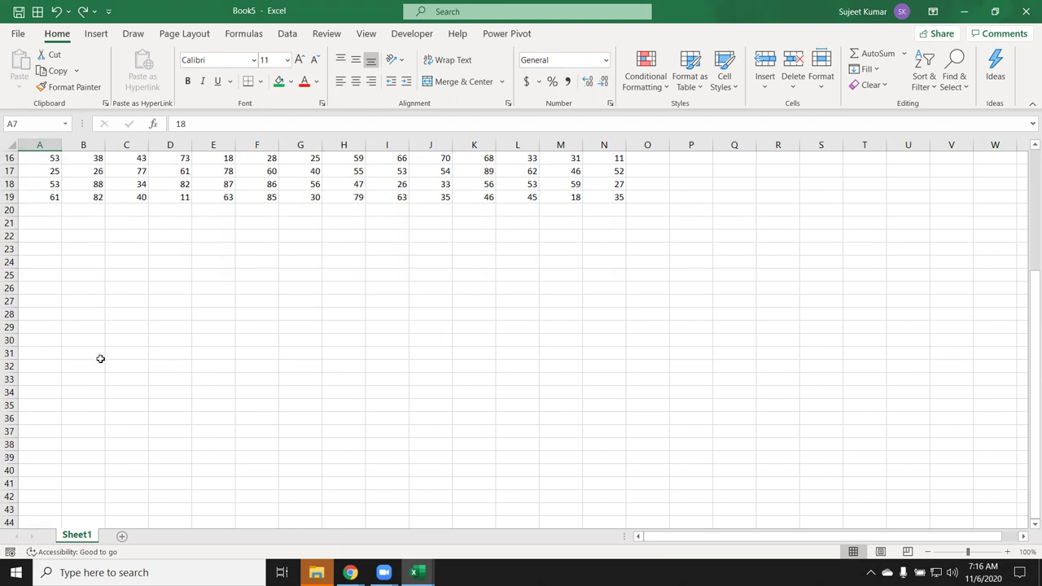
scroll(100, 358, up, 3)
scroll(100, 359, up, 2)
Cycle through the data block's corners A1, A19, N19 and N1 with Ctrl+arrow keys, three times.
click(50, 161)
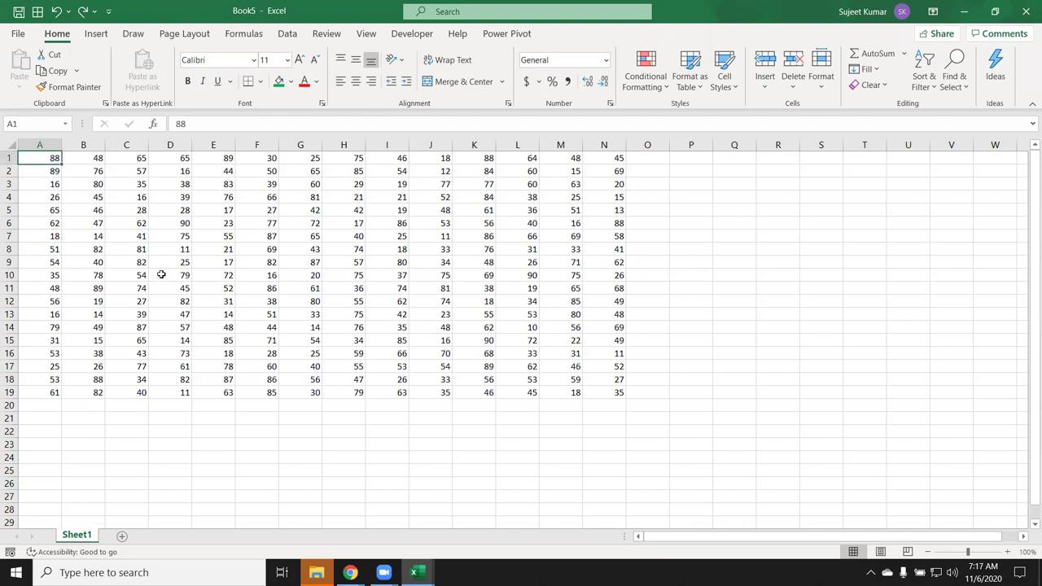
key(ctrl+Down)
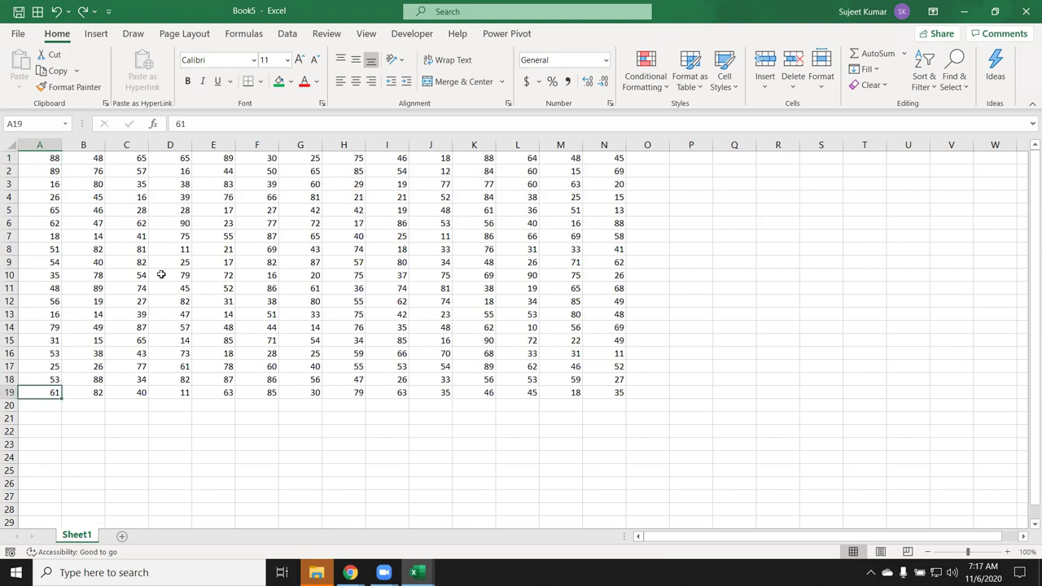
key(ctrl+Right)
key(ctrl+Up)
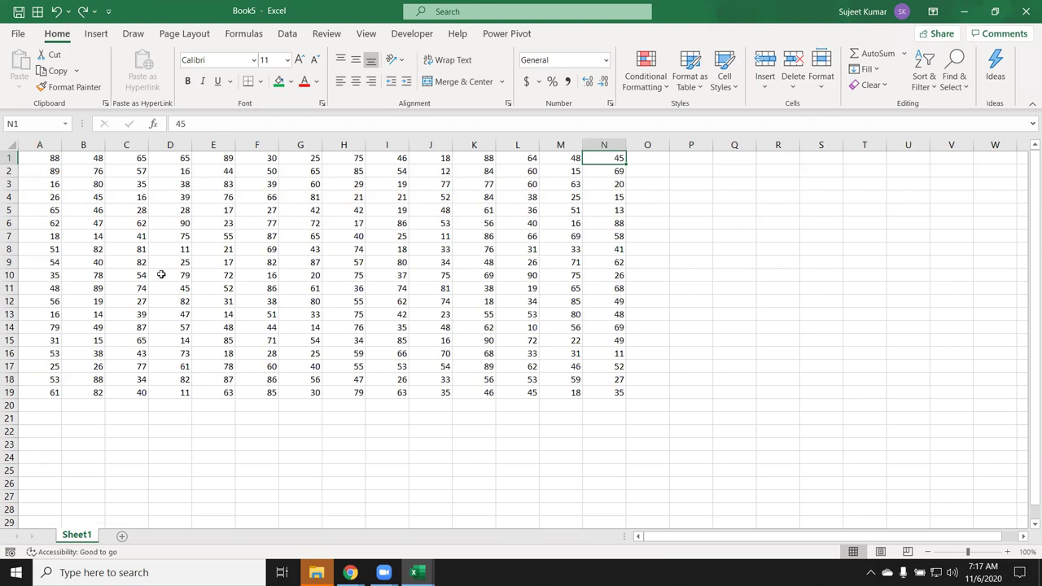
key(ctrl+Left)
key(ctrl+Down)
key(ctrl+Right)
key(ctrl+Up)
key(ctrl+Left)
key(ctrl+Down)
key(ctrl+Right)
key(ctrl+Up)
key(ctrl+Left)
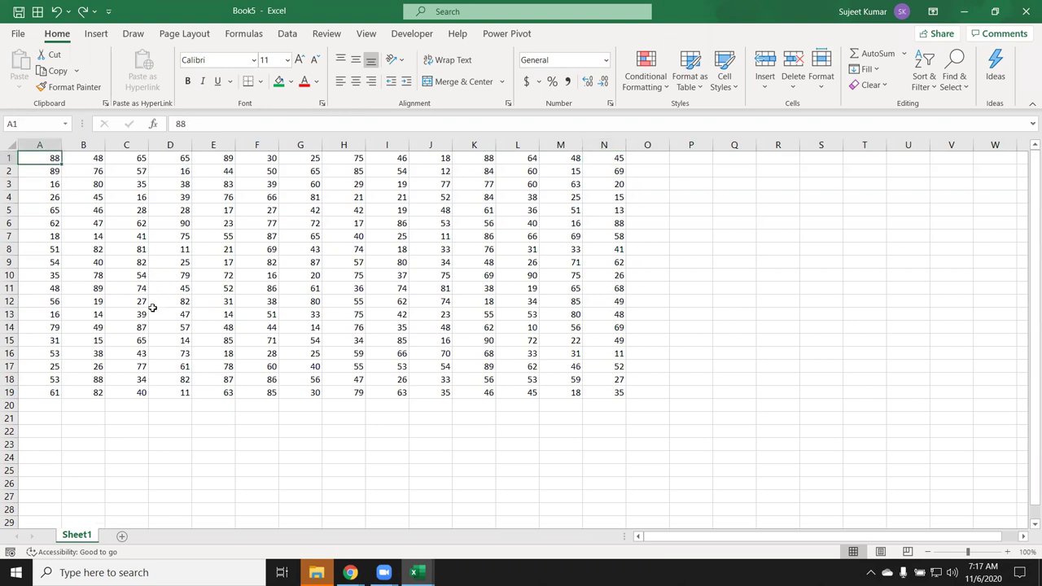
From an empty cell far below the data, jump back up to A19.
scroll(122, 332, down, 13)
scroll(106, 346, down, 15)
scroll(106, 346, down, 15)
scroll(95, 379, down, 9)
click(58, 405)
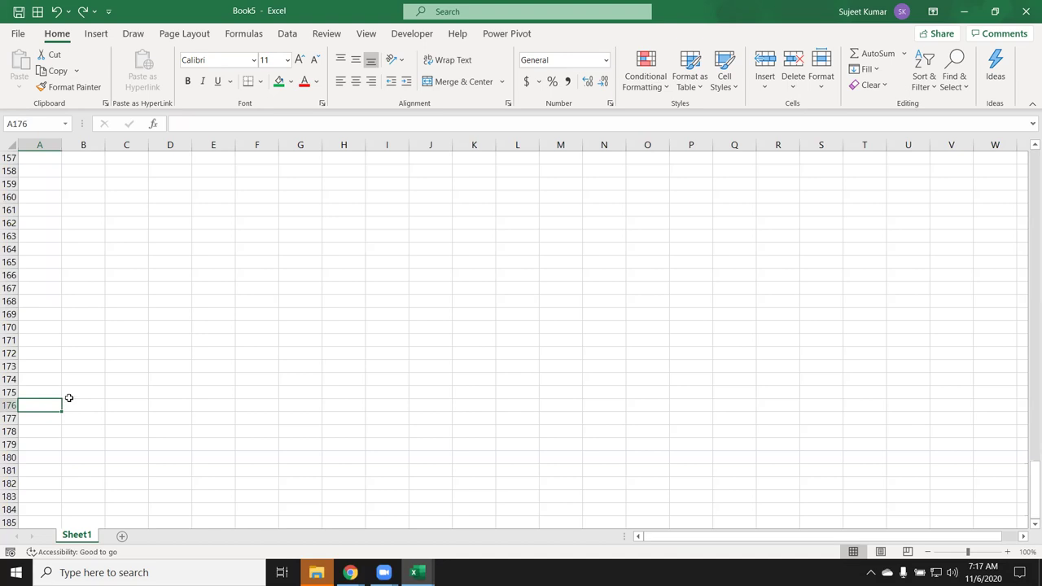
key(ctrl+Up)
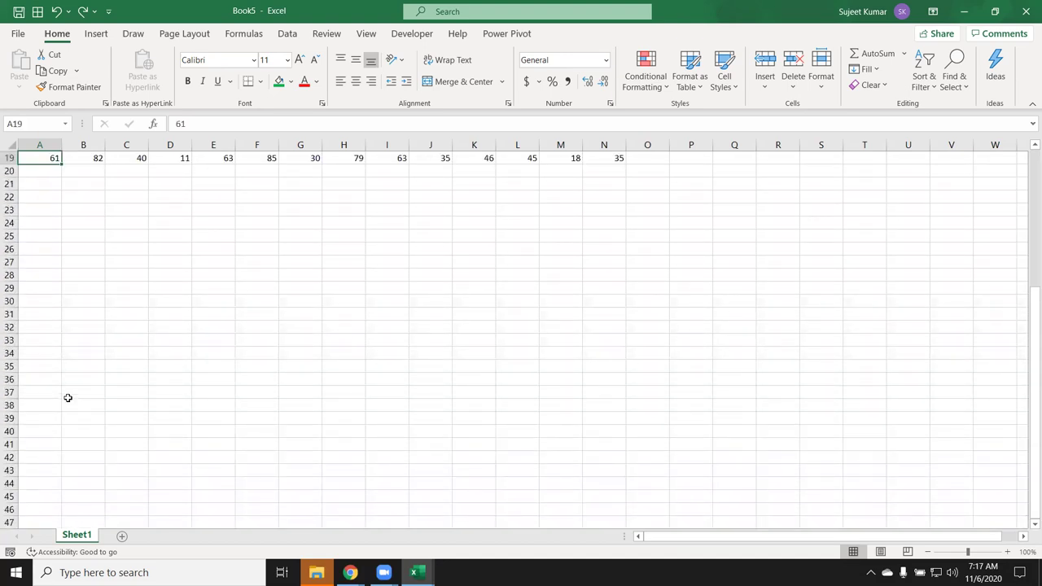
scroll(67, 395, up, 3)
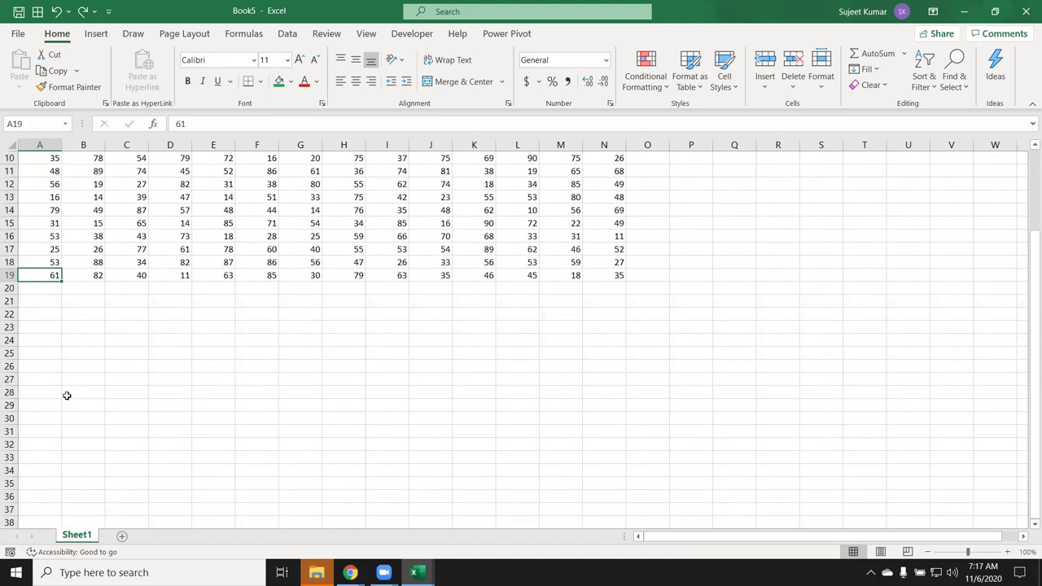
scroll(66, 395, up, 3)
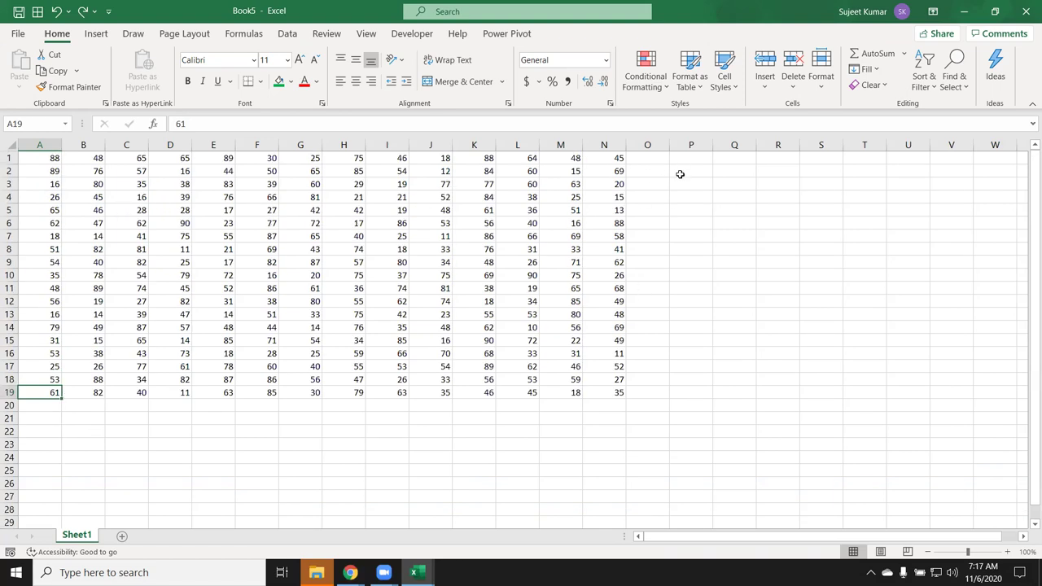
Enter 65, 63, 85, 65 and 45 in cells P15 through P19.
click(702, 336)
text(65)
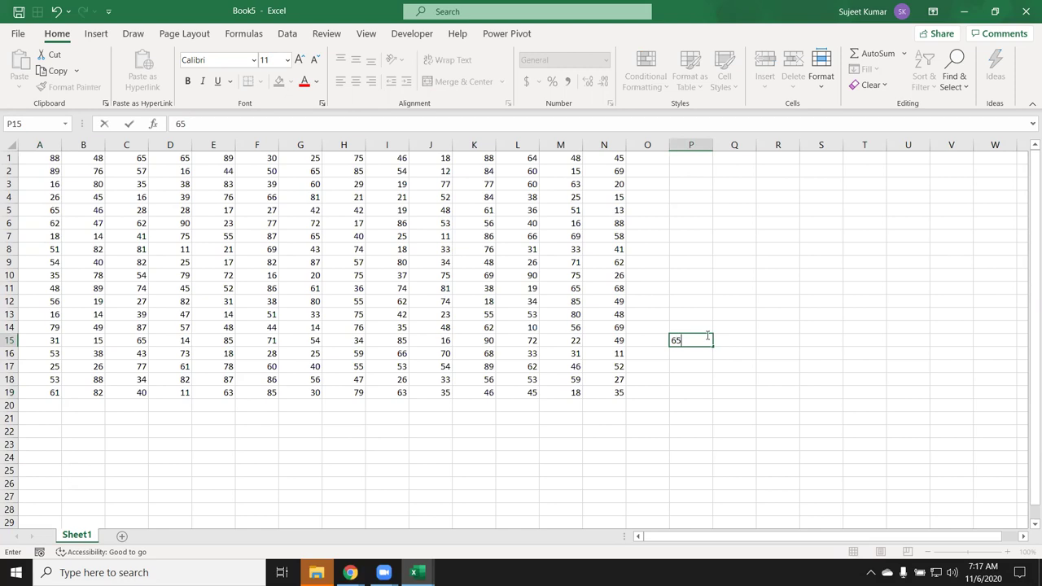
key(Return)
text(63)
click(686, 363)
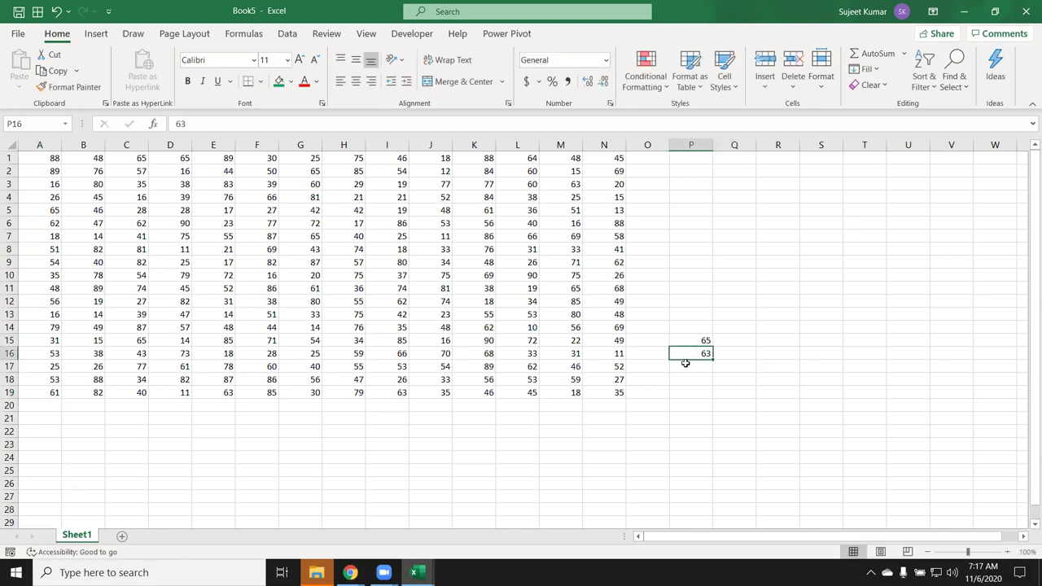
text(85)
click(695, 383)
text(65)
click(703, 396)
text(45)
click(765, 285)
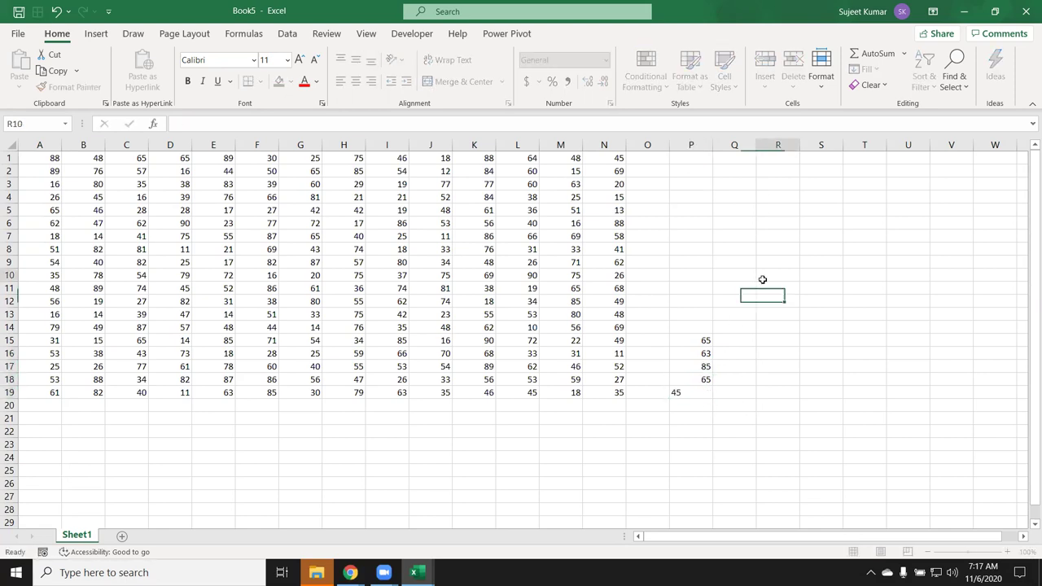
From empty cell P1, jump down to P15, then on to the last value at P19.
click(699, 323)
drag(699, 322, 691, 156)
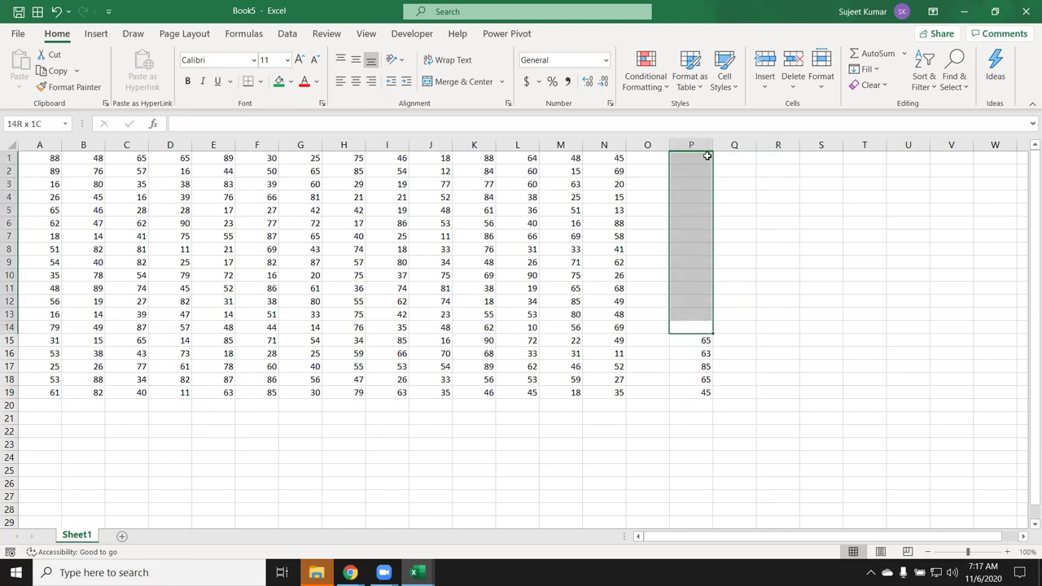
drag(691, 344, 693, 395)
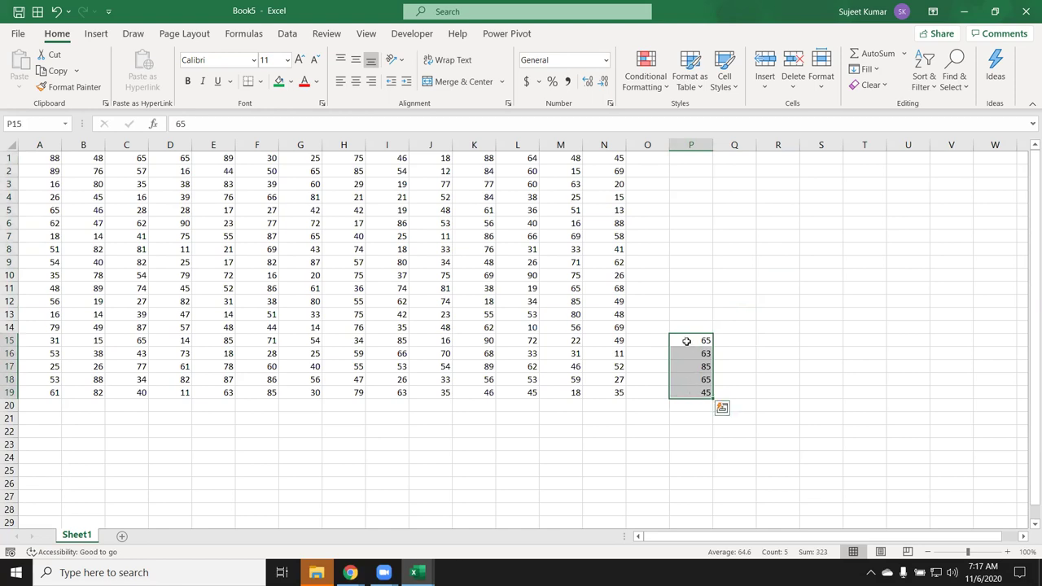
click(689, 156)
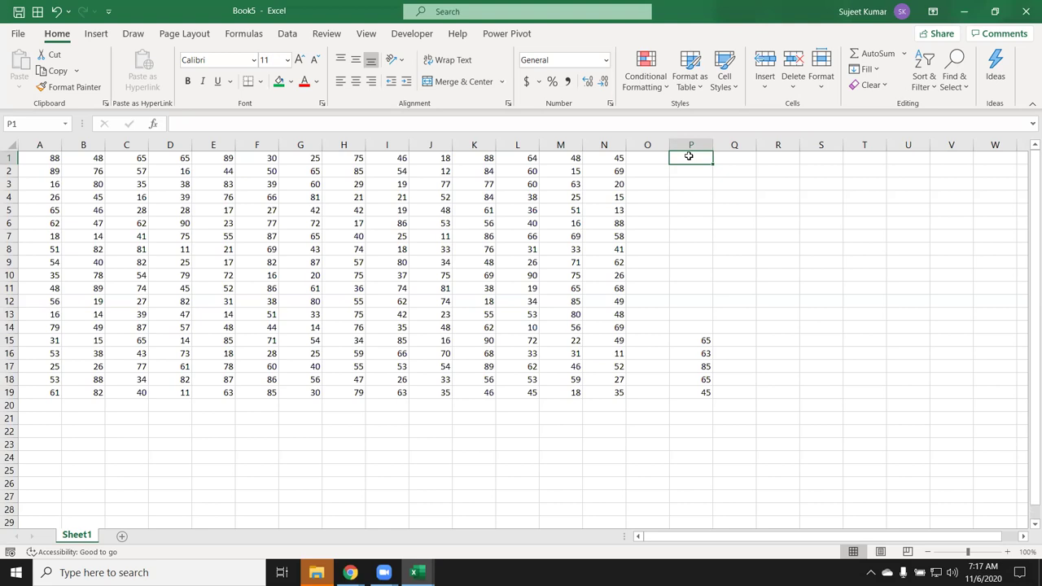
key(ctrl+Down)
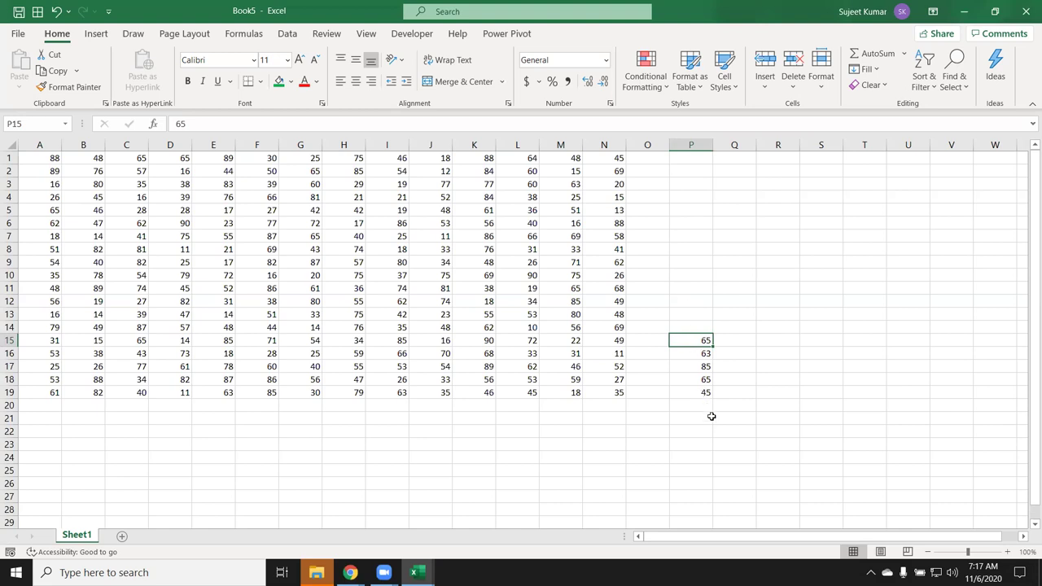
key(Down)
key(Down)
key(Down)
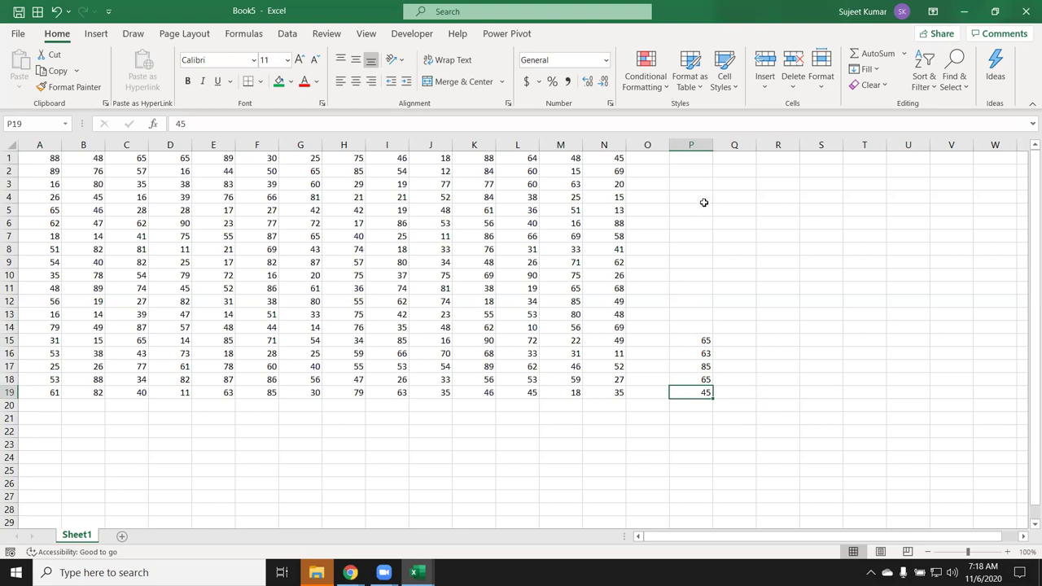
Clear the values in P15:P19 and the 48 in cell A11.
drag(681, 161, 693, 389)
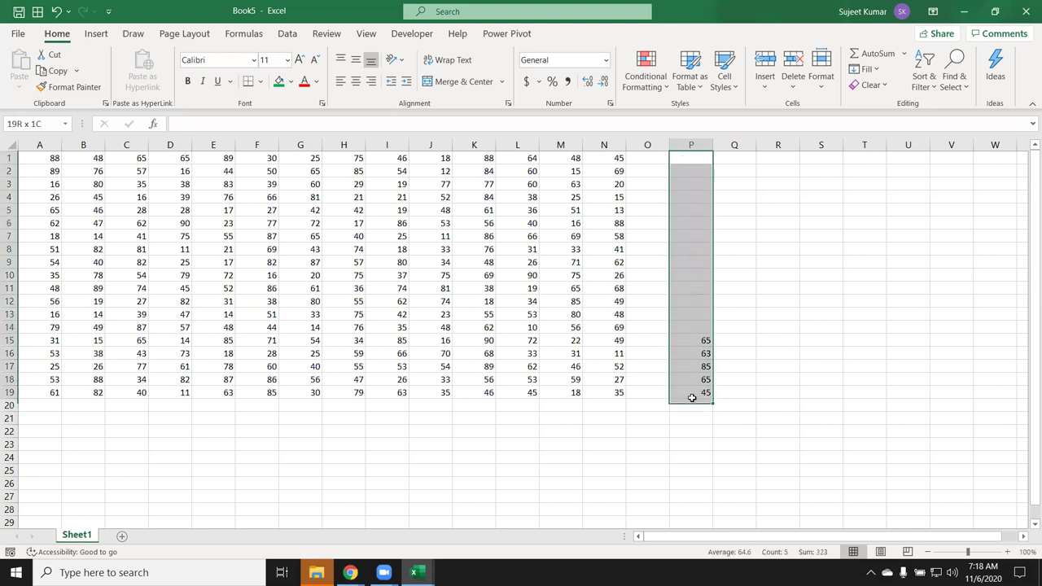
key(Delete)
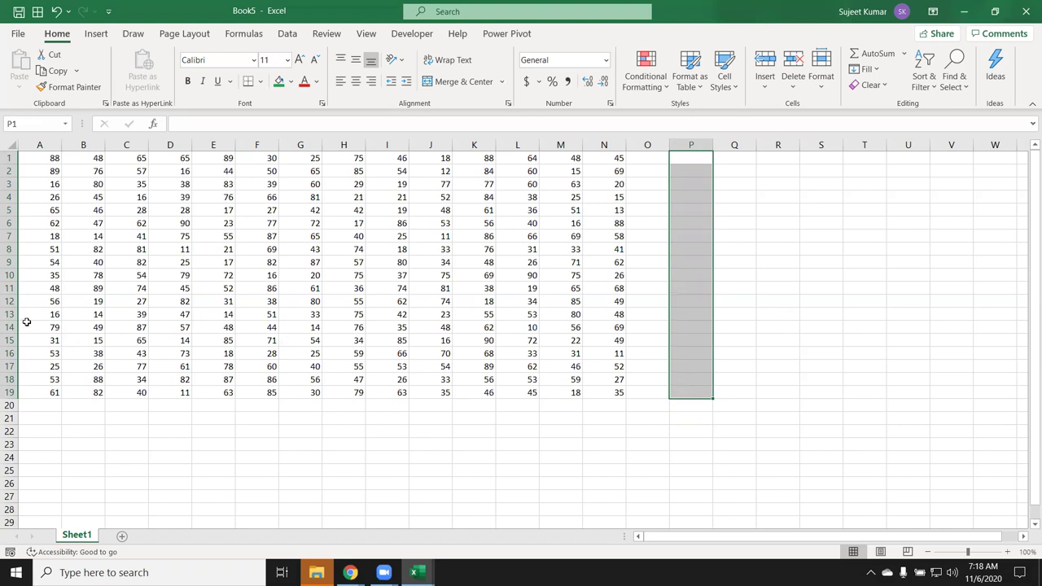
click(28, 288)
key(Delete)
click(86, 265)
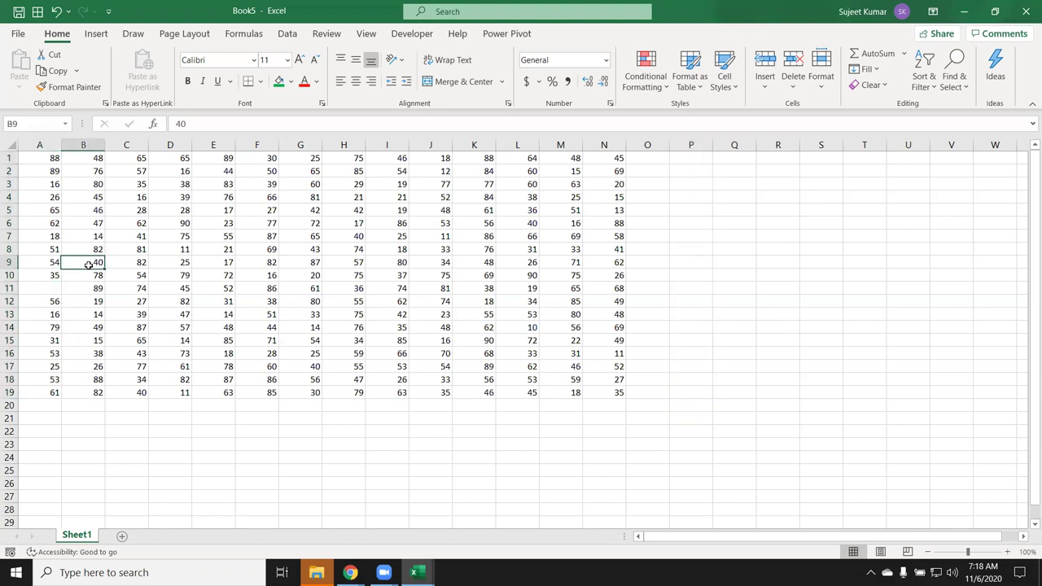
From A1, jump down to A10, the last filled cell before the gap.
click(49, 158)
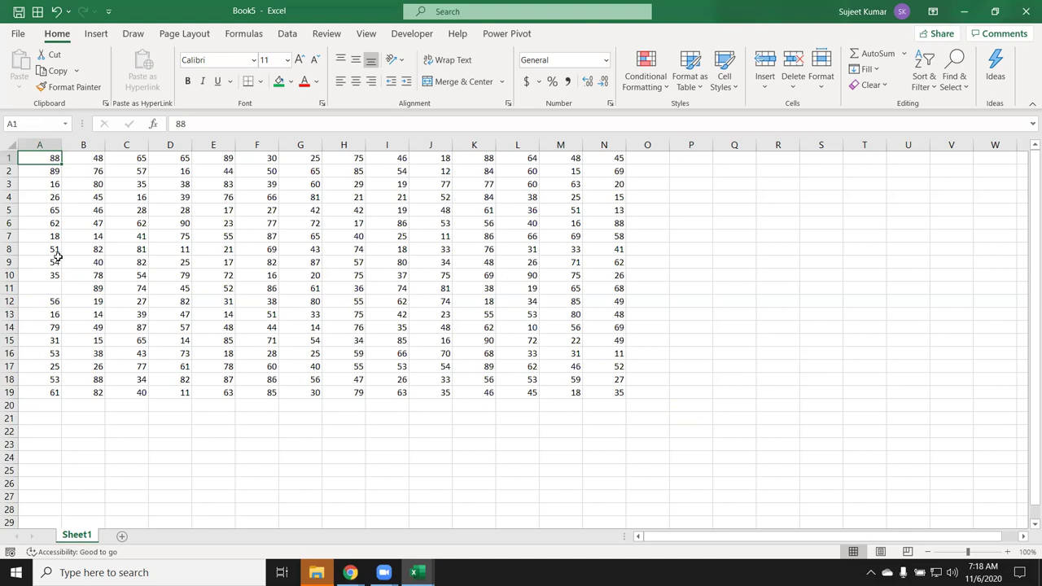
drag(52, 274, 56, 159)
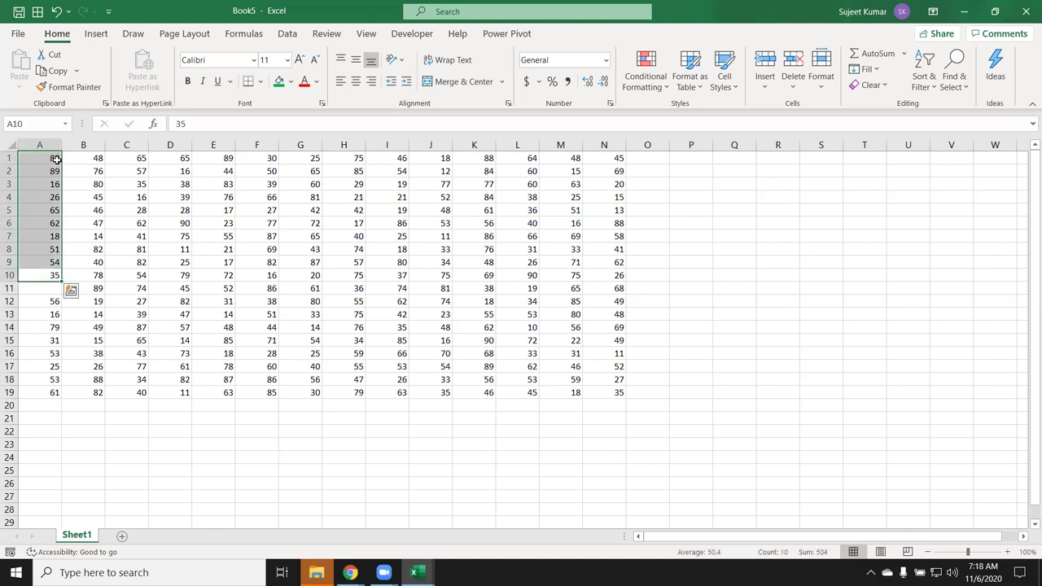
click(53, 159)
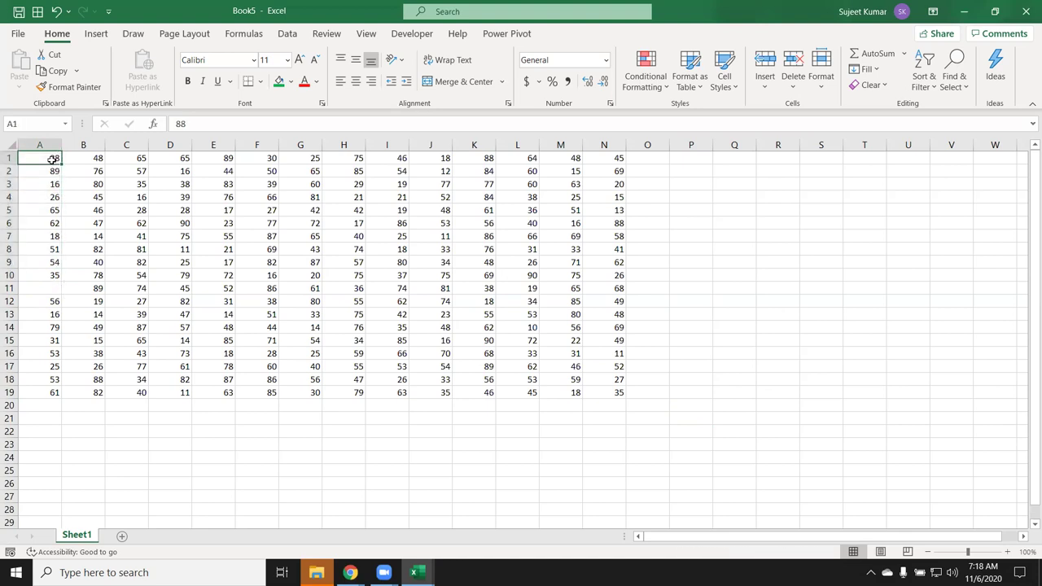
key(ctrl+Down)
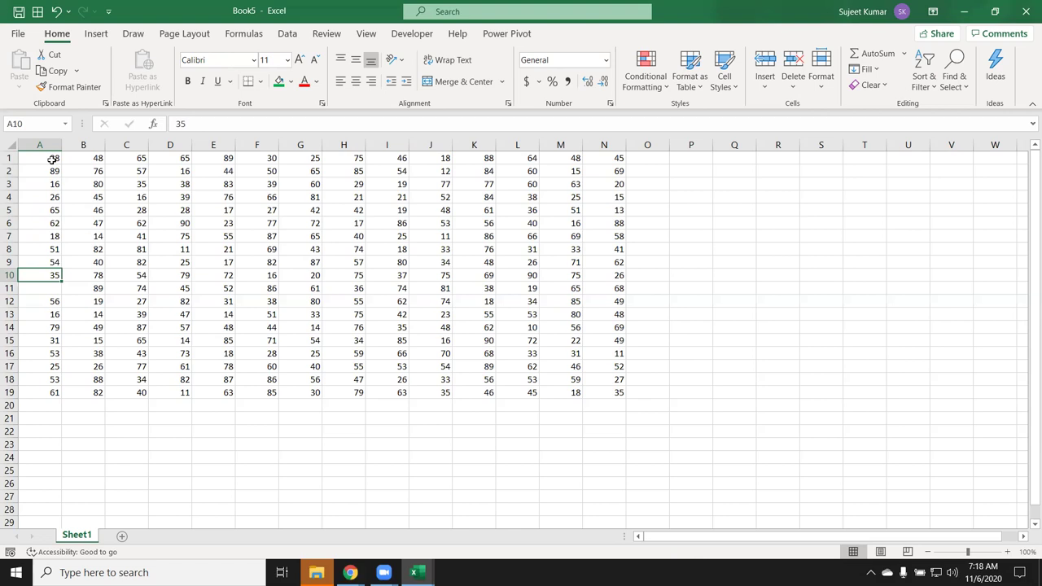
Go to cell A19 by entering a19 in the Name Box.
click(15, 122)
text(a19)
key(Return)
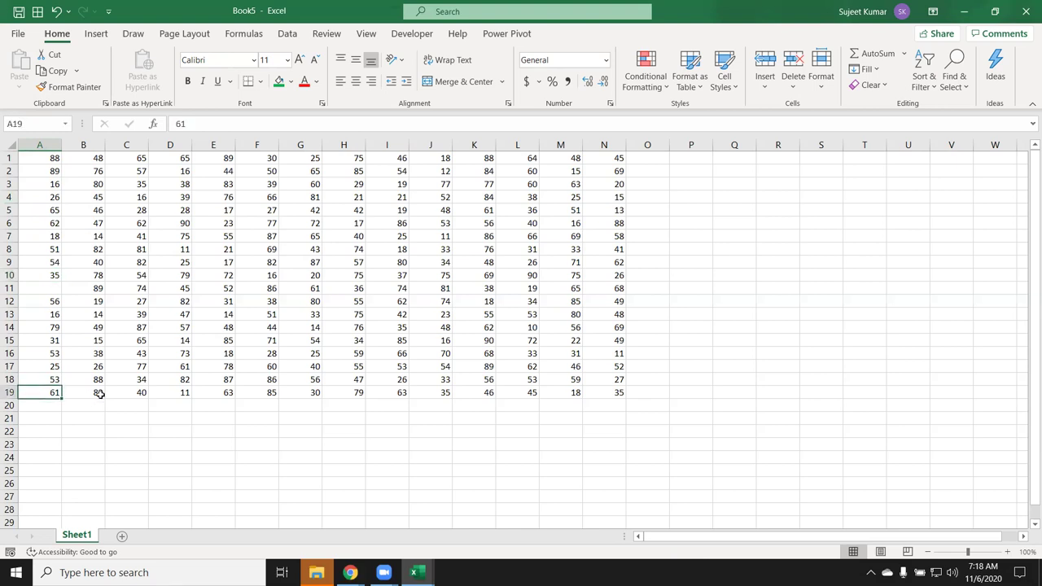
scroll(70, 380, down, 3)
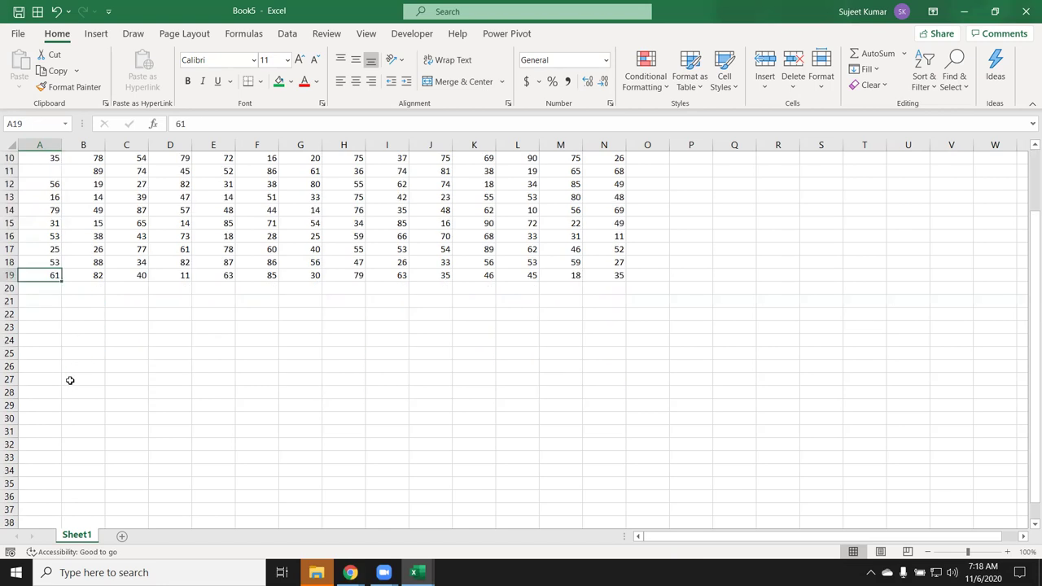
scroll(65, 391, down, 5)
scroll(58, 403, down, 5)
scroll(57, 405, down, 2)
scroll(57, 405, down, 2)
scroll(57, 406, up, 10)
scroll(57, 406, up, 6)
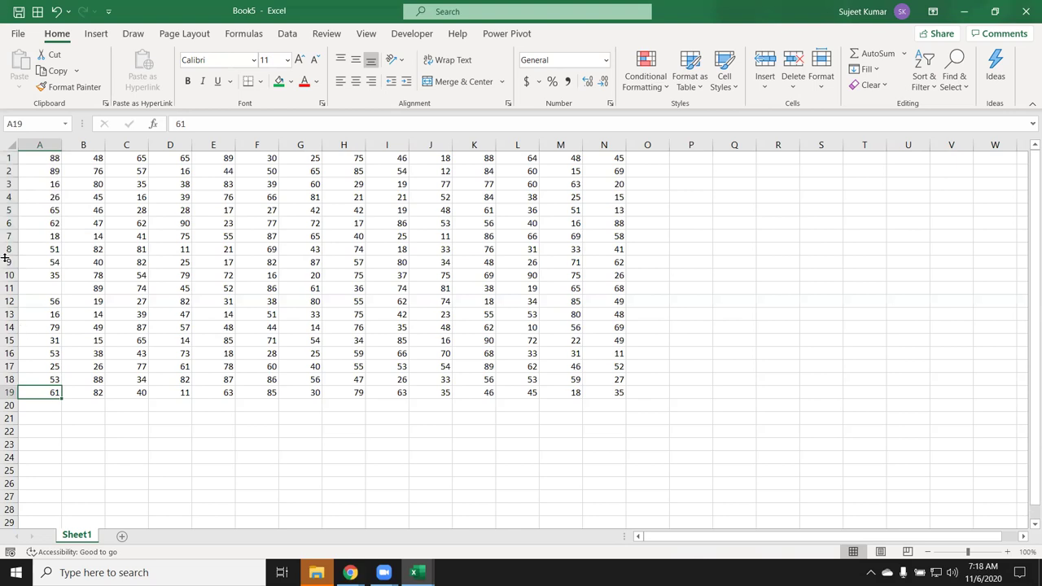
Jump to cell A658000 via the Name Box, then Ctrl+Up back to A19.
click(31, 119)
text(a658000)
key(Return)
scroll(81, 488, down, 1)
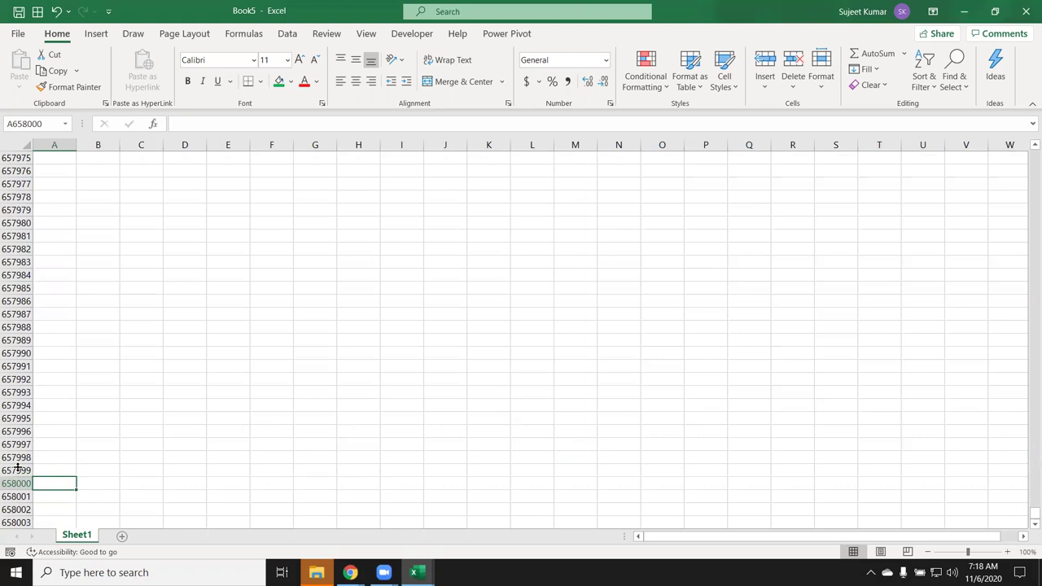
key(ctrl+Up)
scroll(18, 467, up, 1)
scroll(25, 464, up, 5)
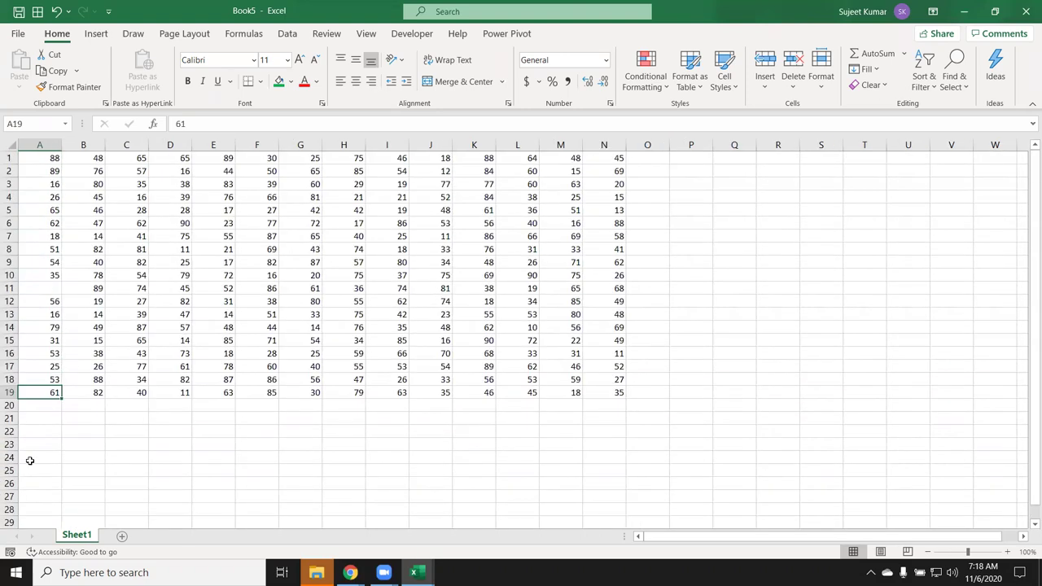
Move through column A with Ctrl+Up and Ctrl+Down, stopping at the gap at A11.
click(68, 289)
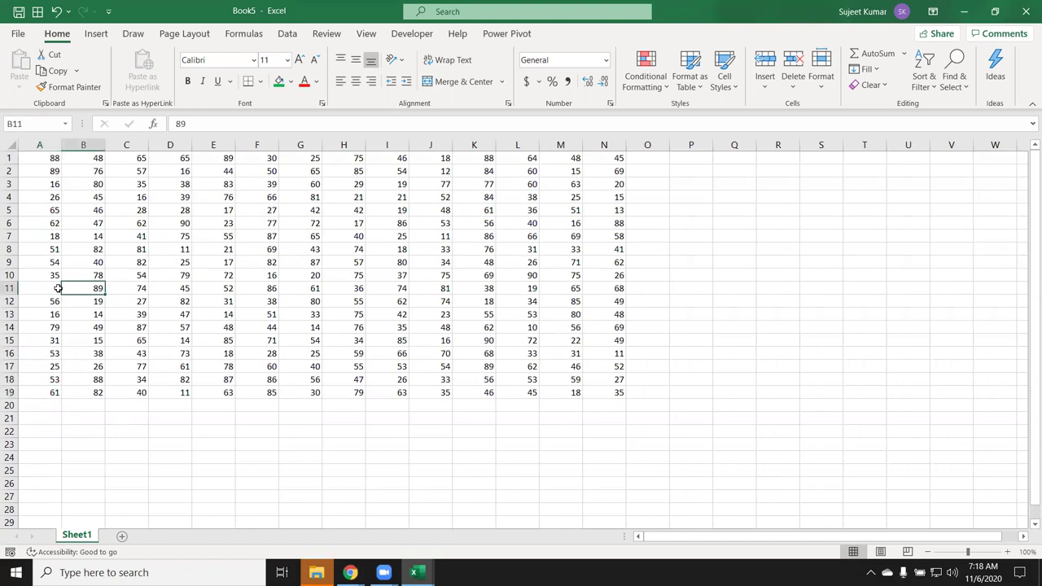
drag(49, 223, 41, 404)
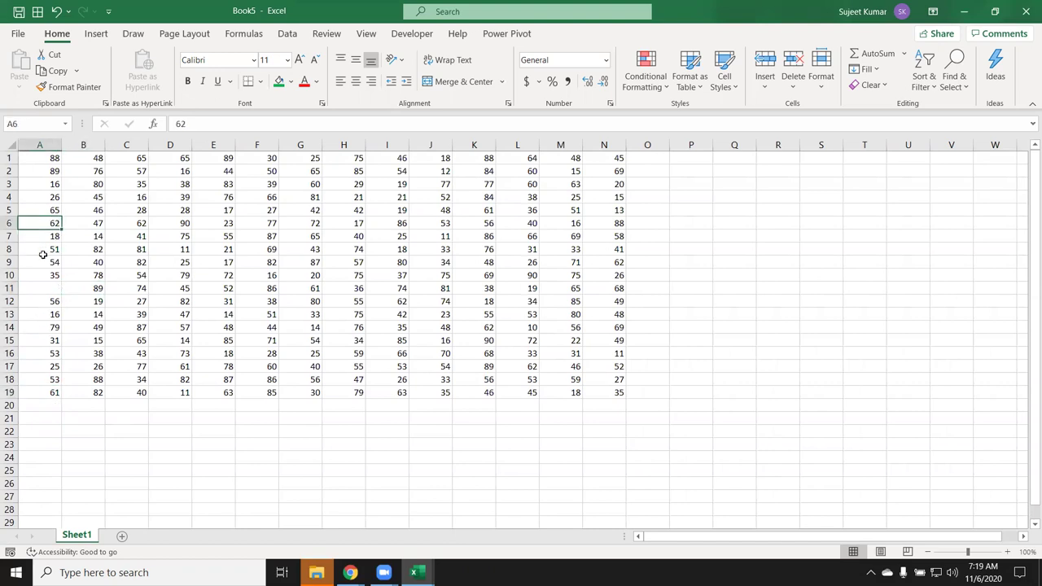
click(52, 283)
click(52, 246)
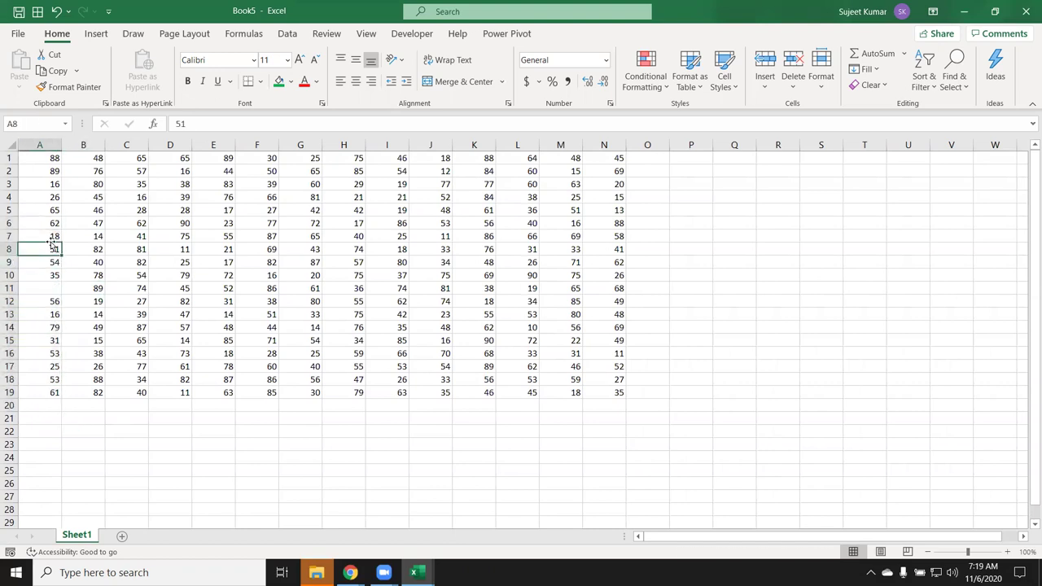
key(ctrl+Up)
key(ctrl+Down)
key(ctrl+Down)
key(ctrl+Down)
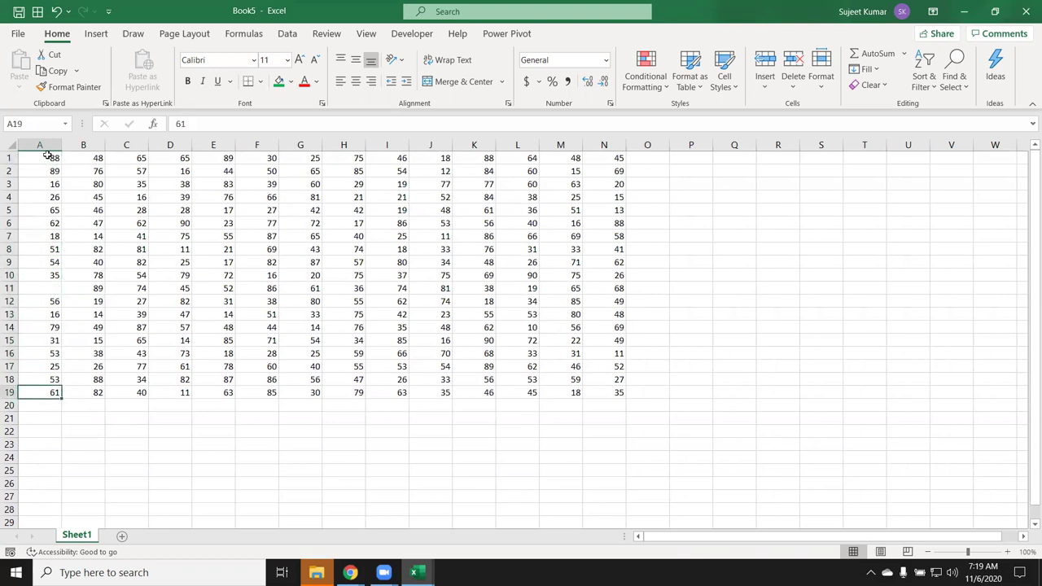
Enter 65 in A11, then select the whole A1:N19 region with Ctrl+A from A1.
click(54, 288)
text(6)
click(75, 249)
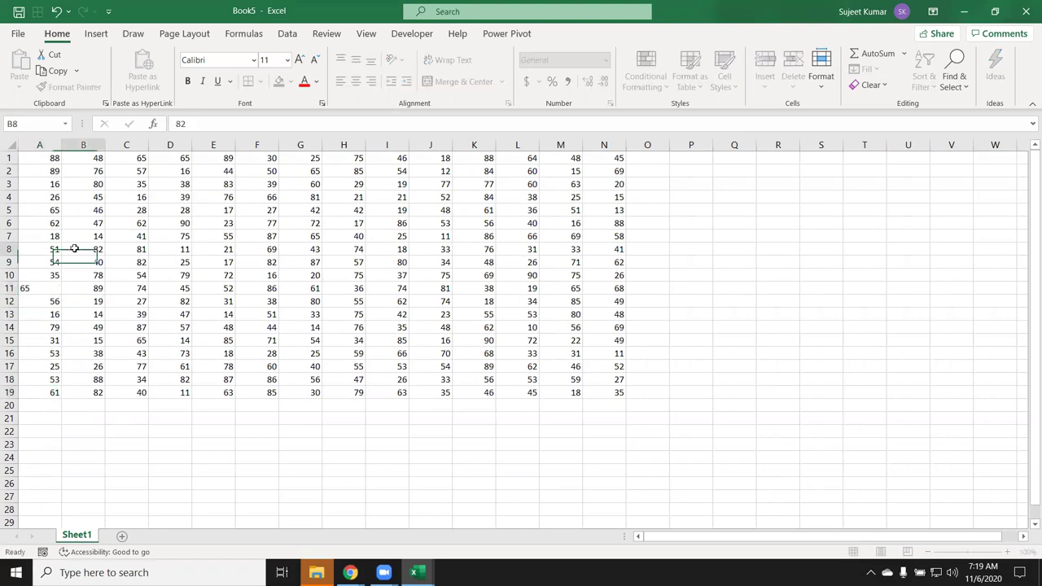
click(32, 157)
key(ctrl+a)
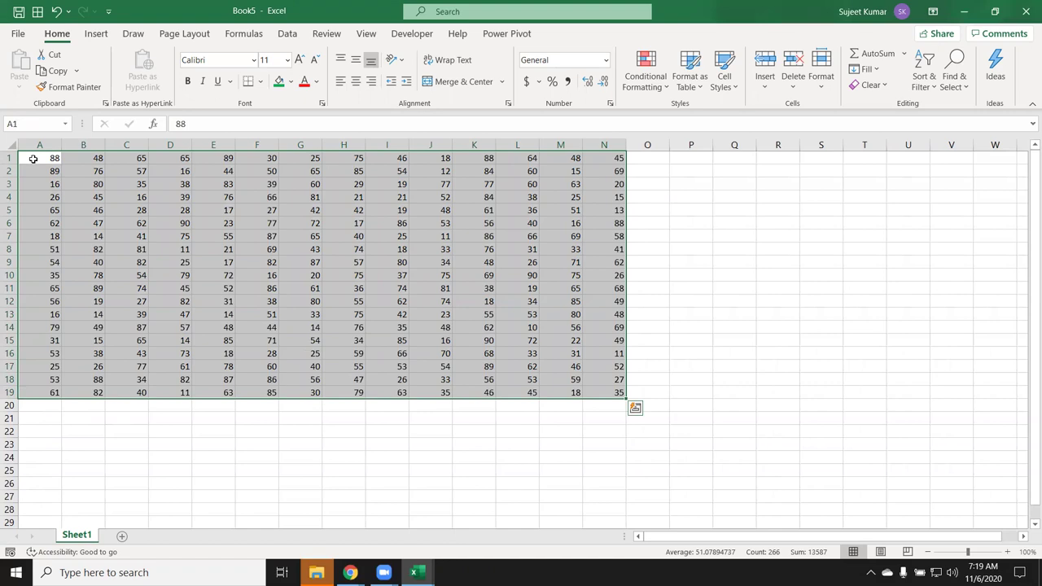
Select A1:N19 using Find & Select > Go To Special > Current region.
click(45, 162)
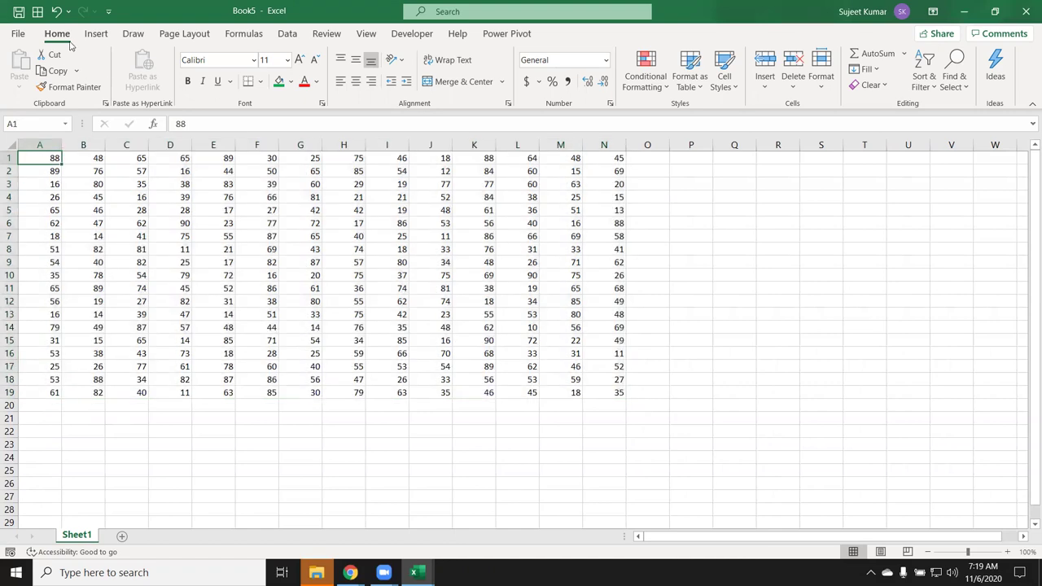
click(952, 91)
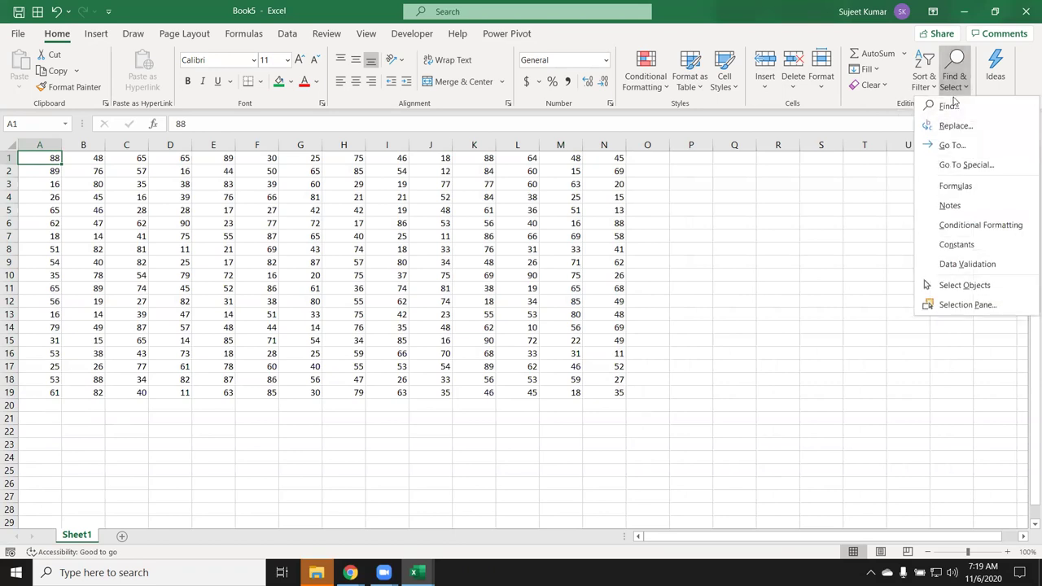
click(967, 165)
click(609, 255)
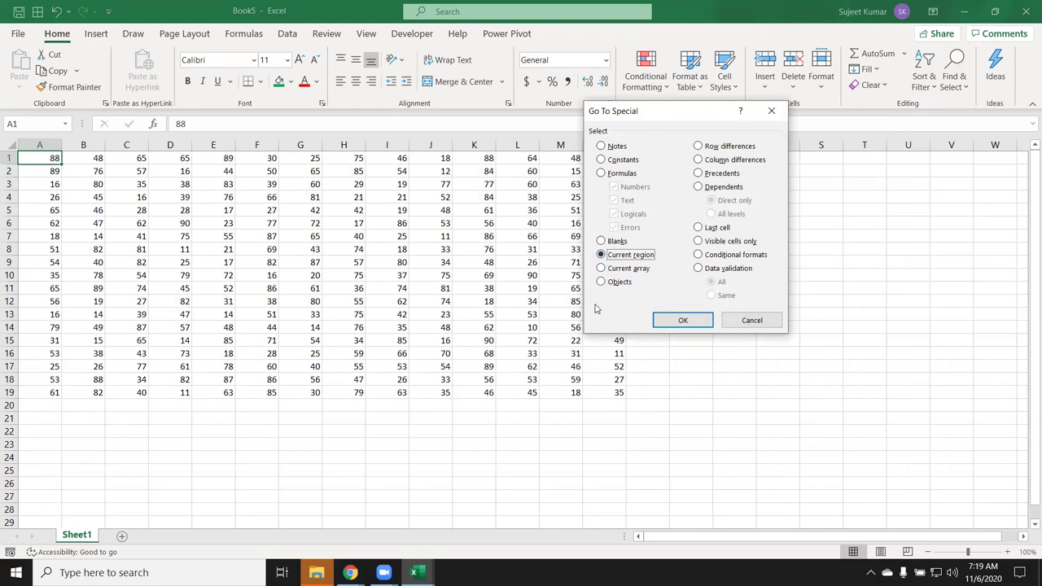
click(696, 320)
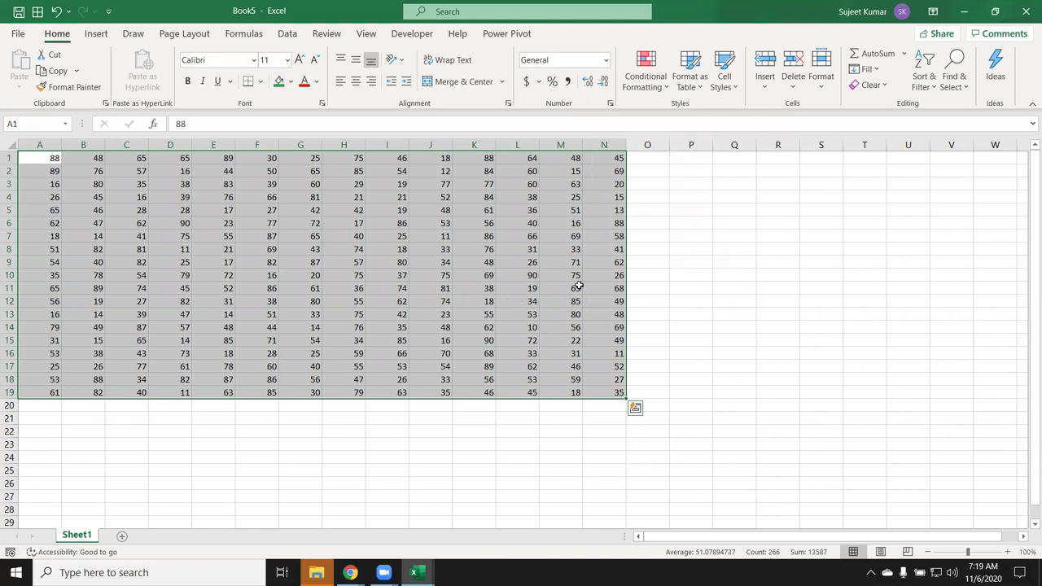
Insert a blank row at row 9 and check that Ctrl+A now selects only the block above it.
click(183, 271)
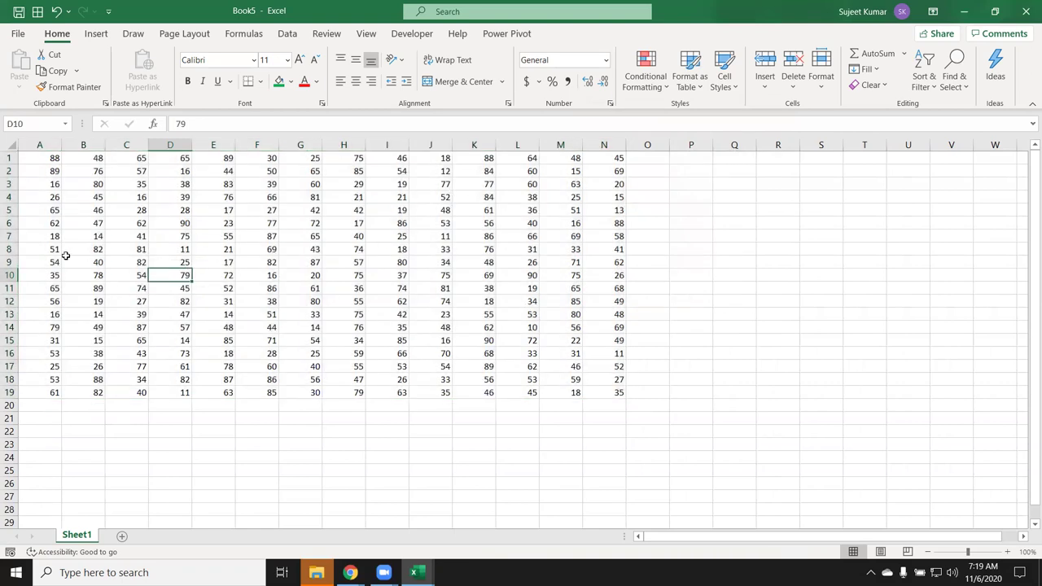
click(8, 261)
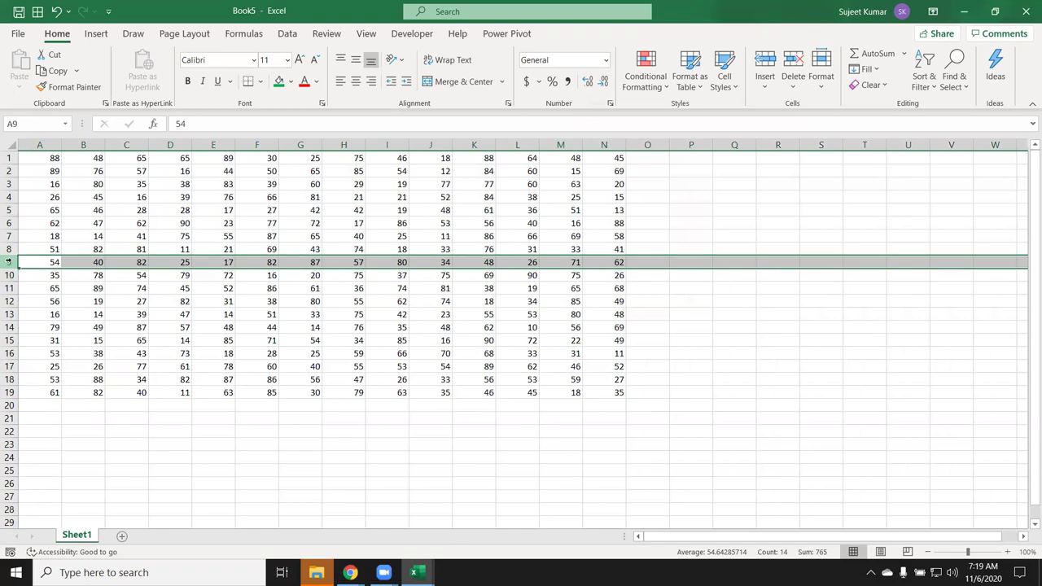
key(ctrl+shift+plus)
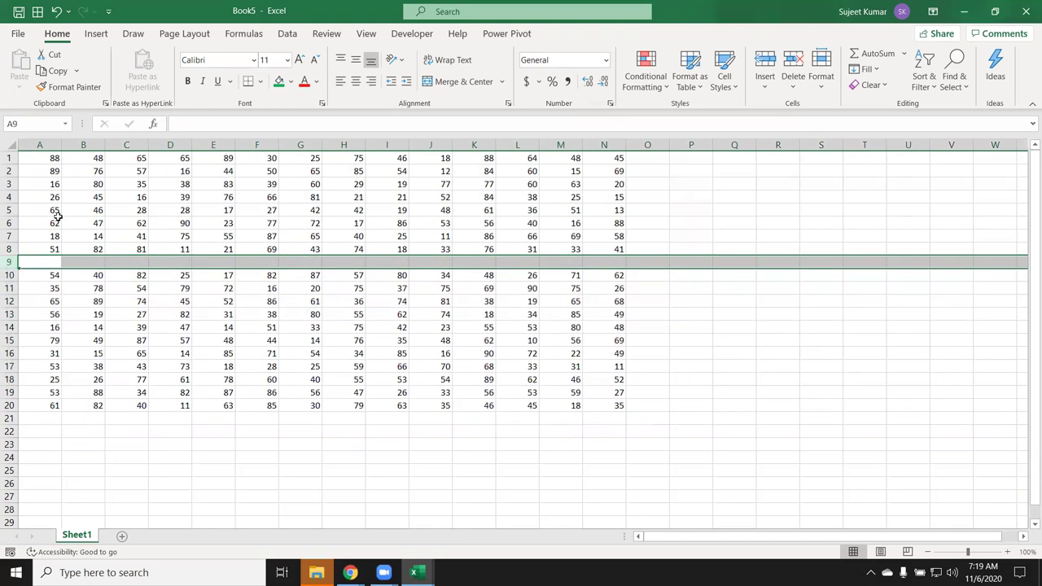
click(54, 197)
click(39, 160)
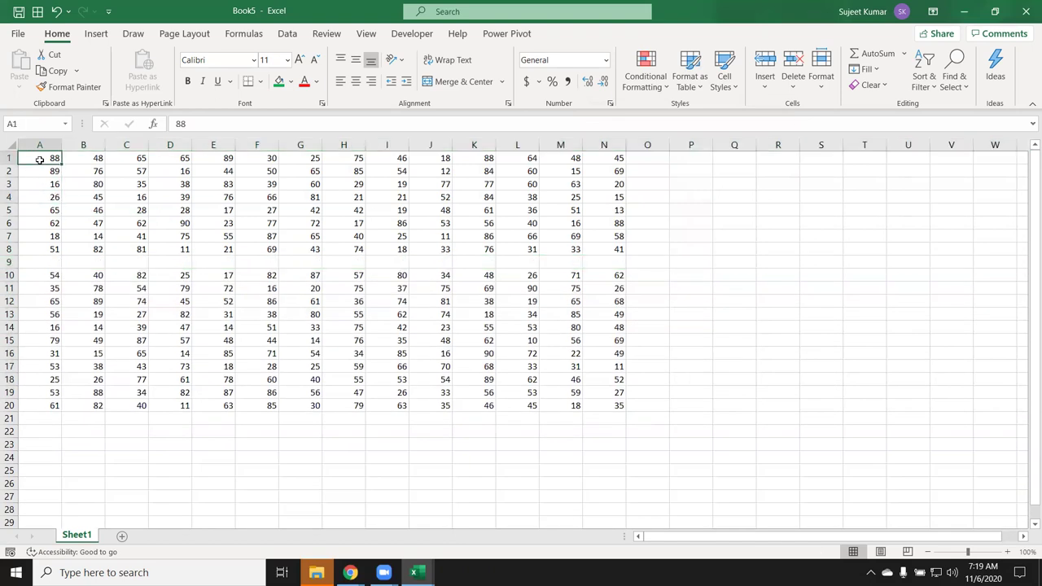
key(ctrl+a)
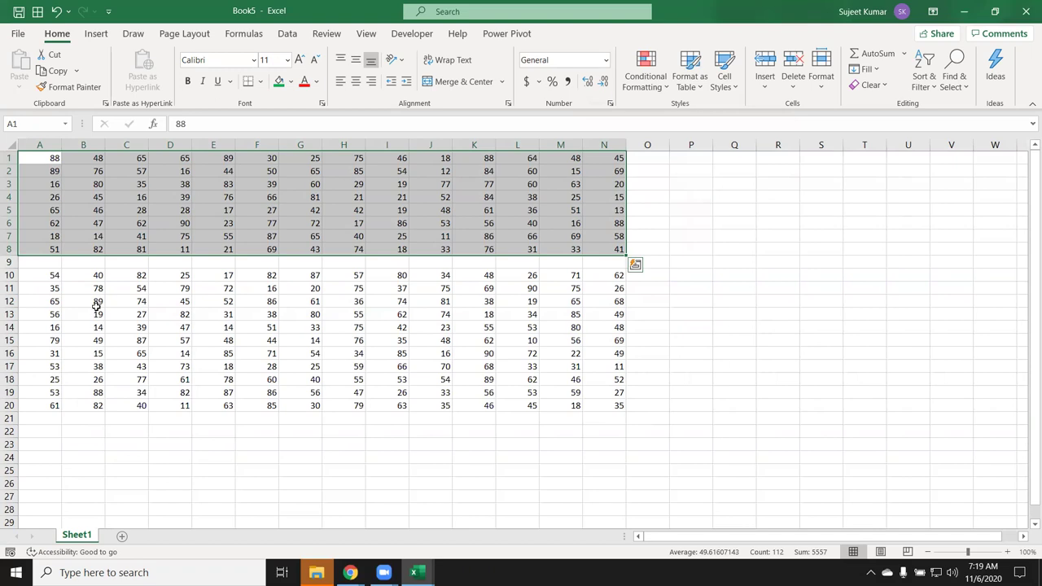
Type 65 into cell I9 in the blank row.
mouse_move(30, 266)
mouse_down()
mouse_move(563, 241)
mouse_move(562, 283)
mouse_up()
click(442, 301)
click(386, 263)
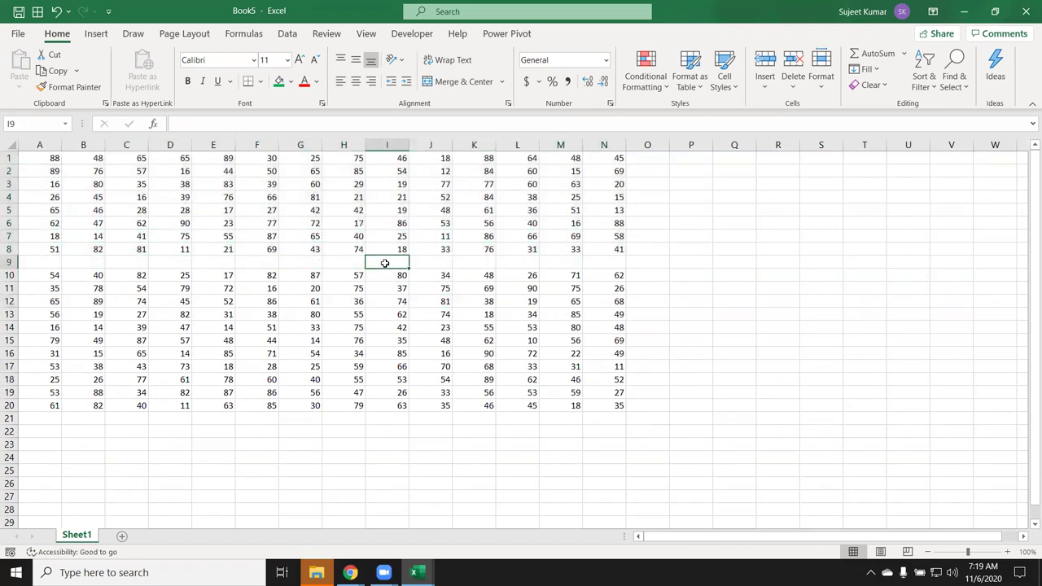
text(65)
click(217, 183)
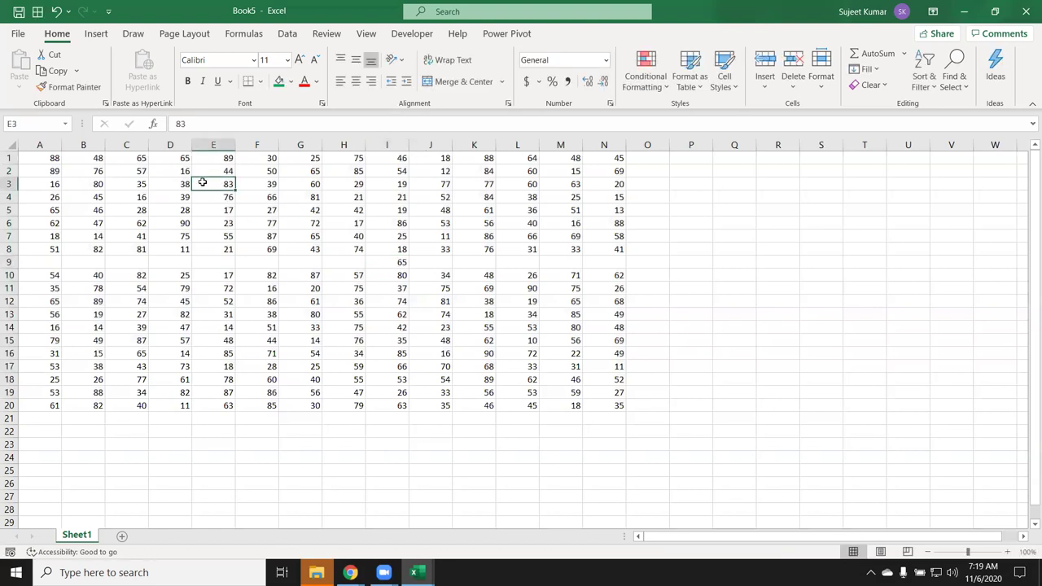
Confirm that Ctrl+A spans the whole block, then delete the nearly empty row 9.
click(49, 162)
key(ctrl+a)
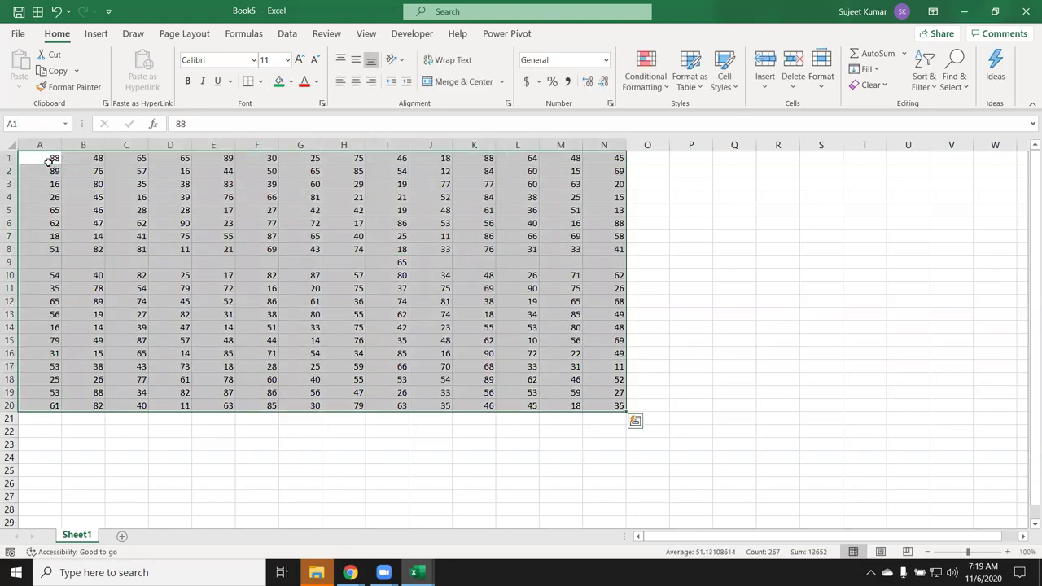
click(129, 300)
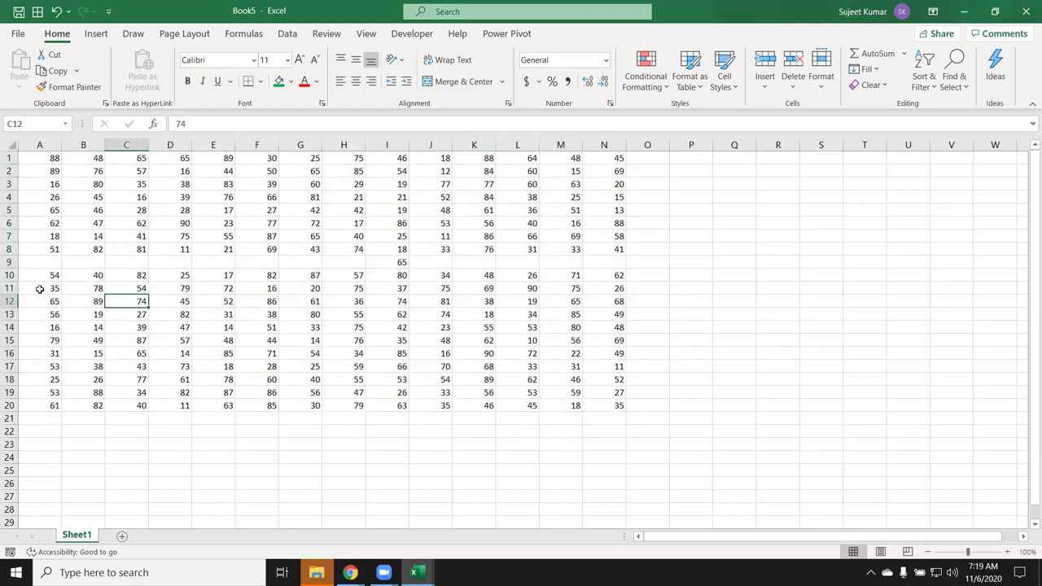
click(10, 261)
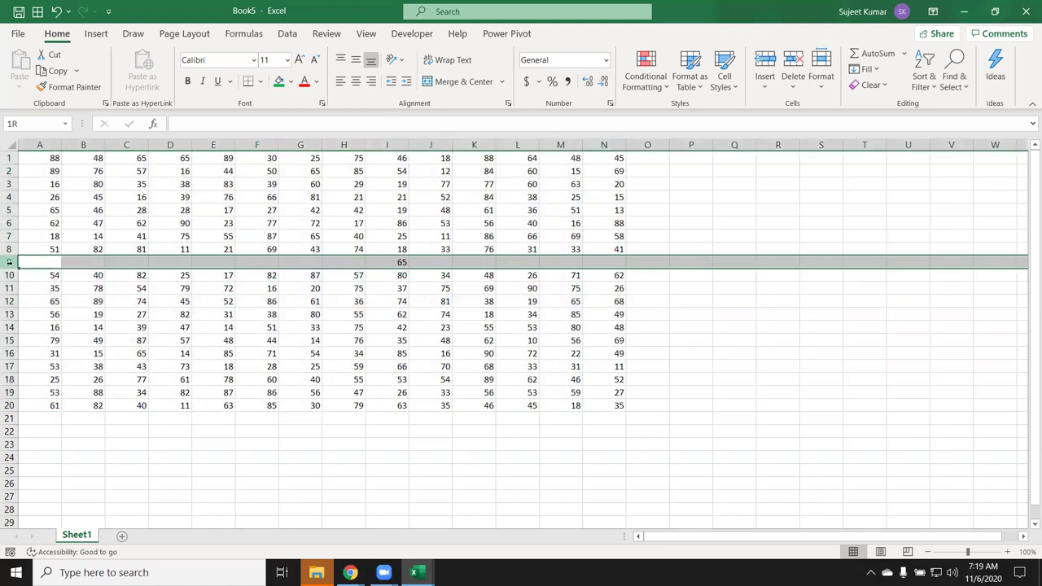
key(ctrl+minus)
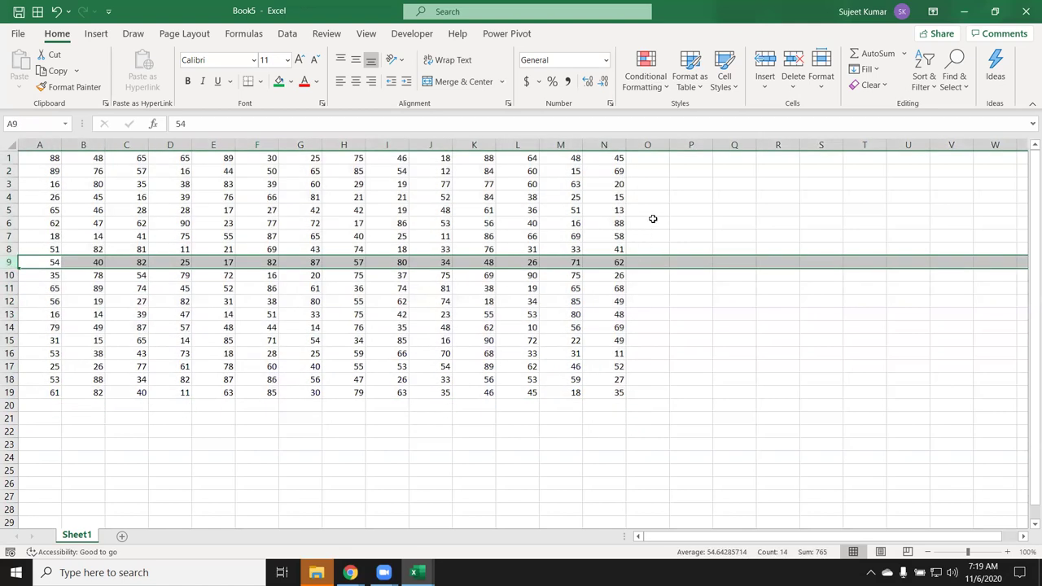
Type stray entries 's', 'sa', 'sa' and 'as' (in R11) into empty cells right of the data.
click(651, 220)
text(s)
click(719, 212)
text(sa)
click(691, 184)
text(sa)
click(768, 285)
text(as)
Compare the Ctrl+A region selected from C8 with drag-selections around the stray entries.
click(346, 301)
click(132, 248)
key(ctrl+a)
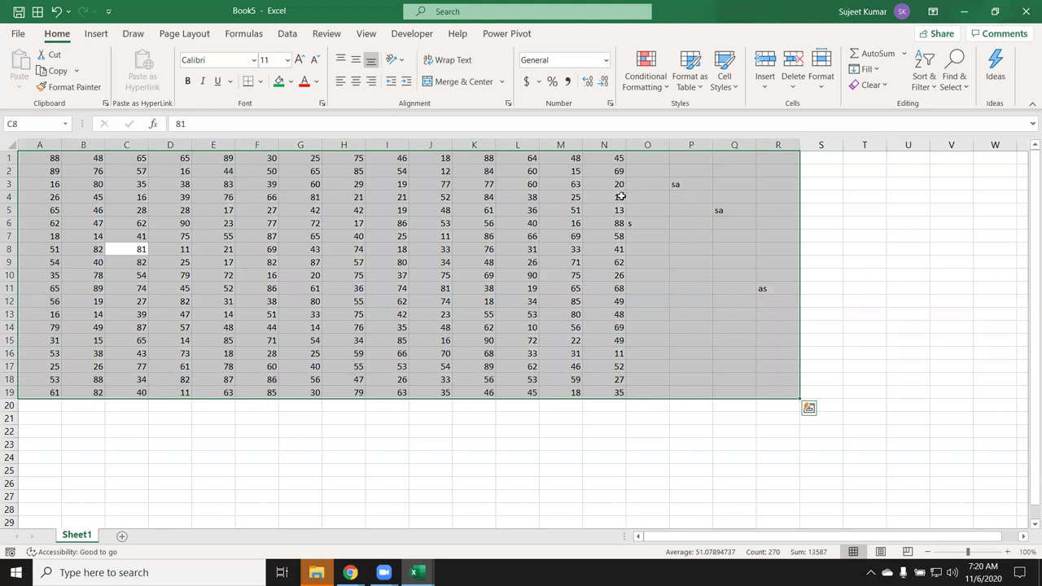
mouse_move(648, 160)
mouse_down()
mouse_move(738, 301)
mouse_move(769, 386)
mouse_up()
drag(638, 169, 637, 339)
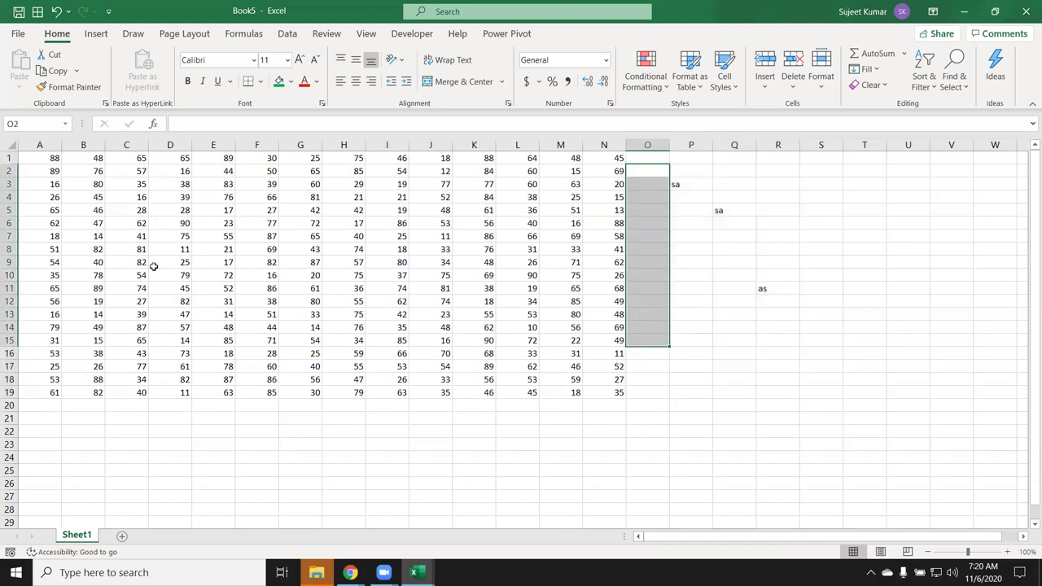
click(114, 249)
key(ctrl+a)
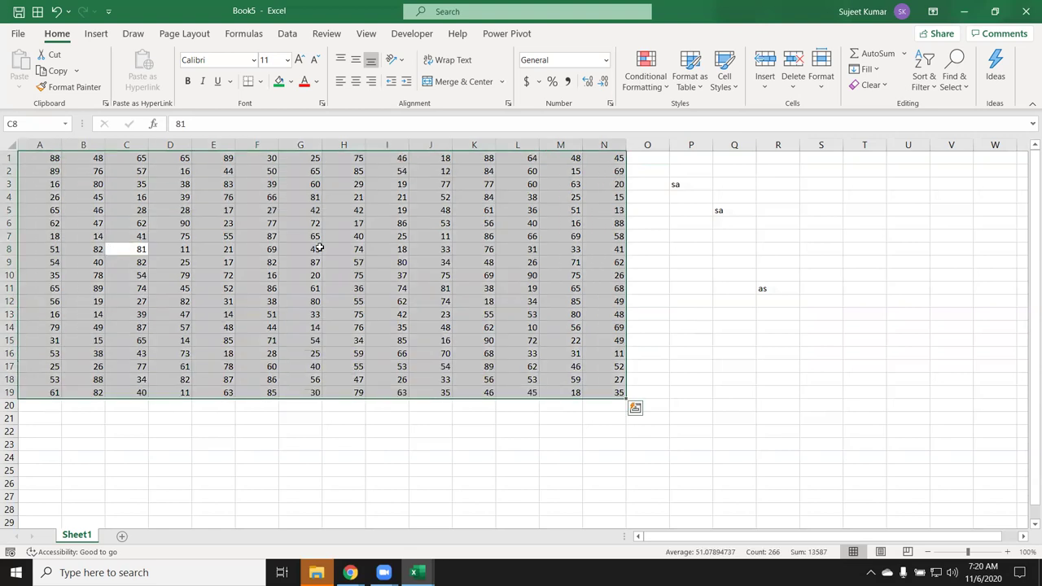
drag(673, 163, 735, 288)
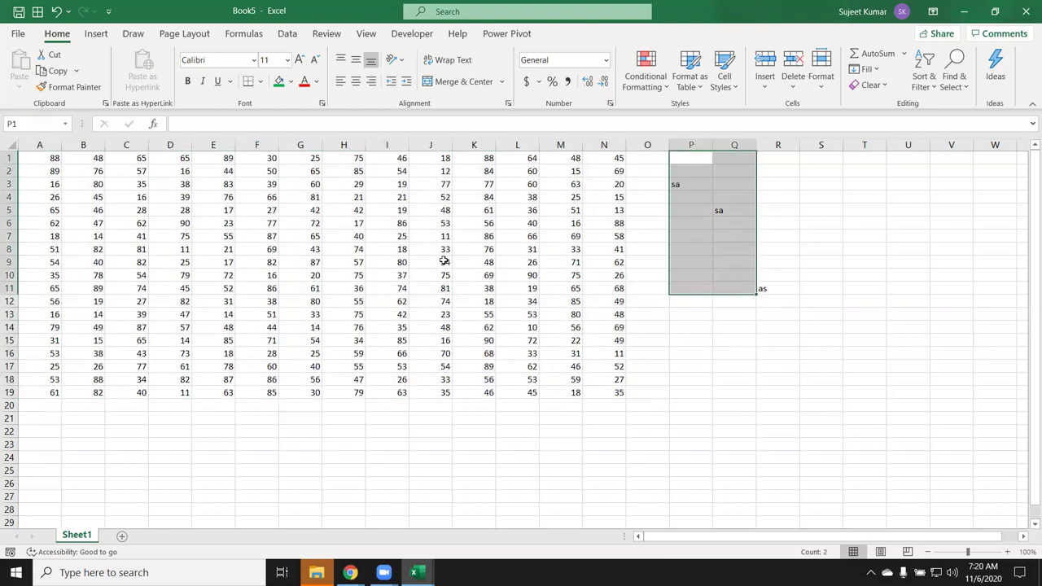
Put 's' in O8, compare Ctrl+A's region with a table block, and return to A1.
click(647, 249)
text(s)
click(300, 223)
key(ctrl+a)
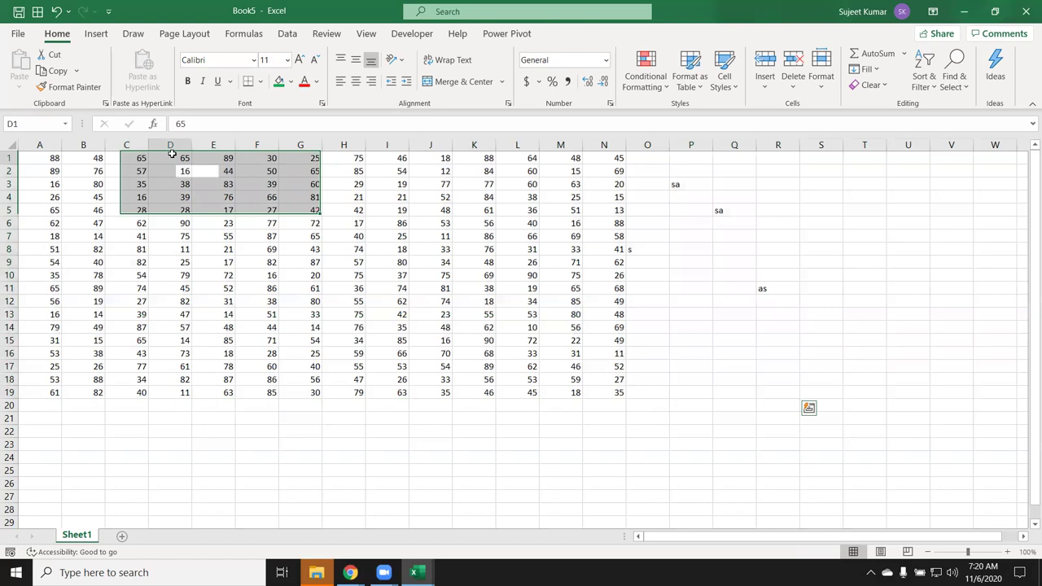
mouse_move(39, 158)
mouse_down()
mouse_move(560, 183)
mouse_move(596, 379)
mouse_up()
click(354, 249)
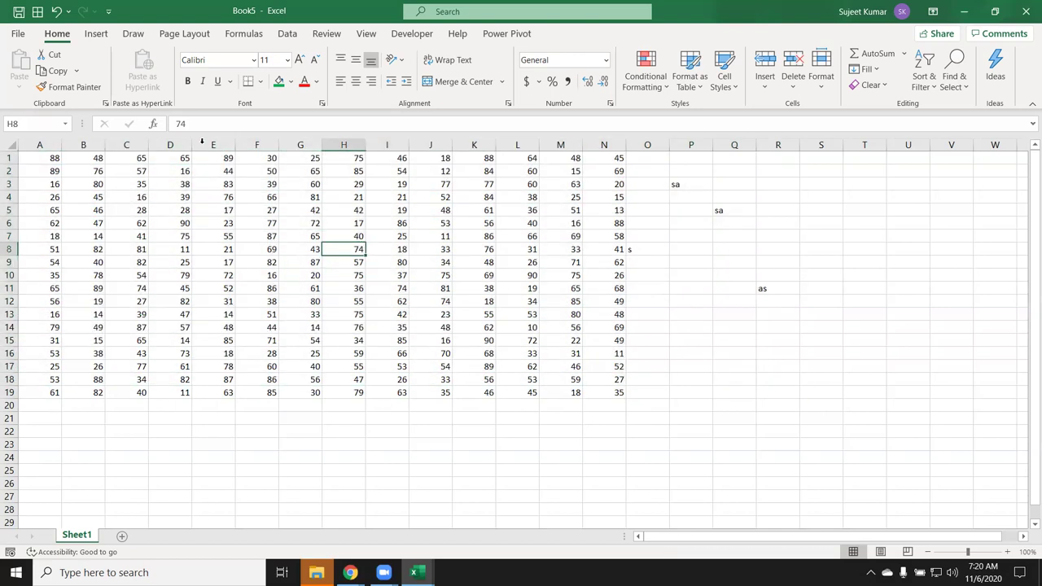
click(51, 160)
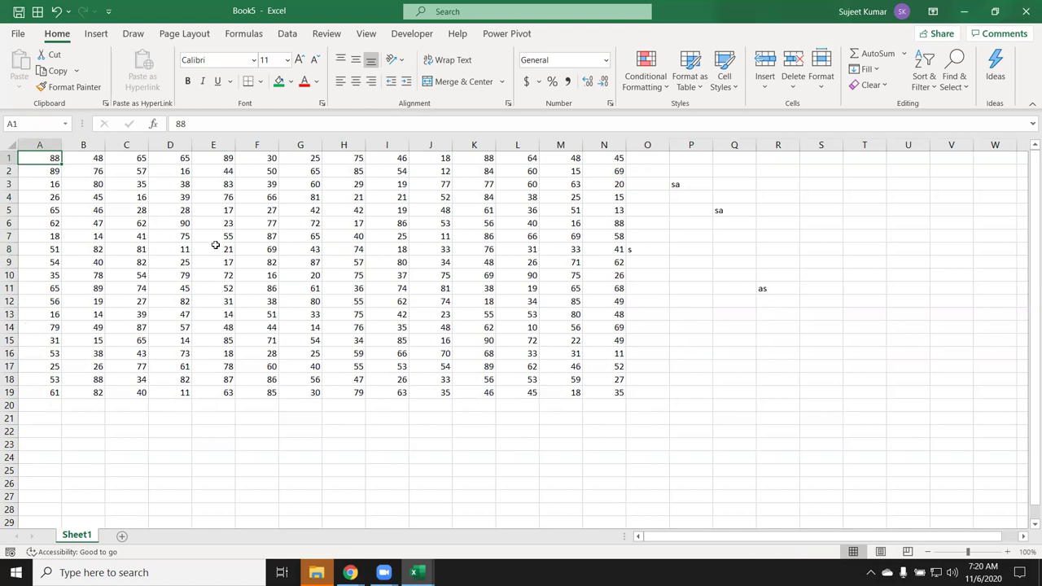
key(ctrl+shift+Right)
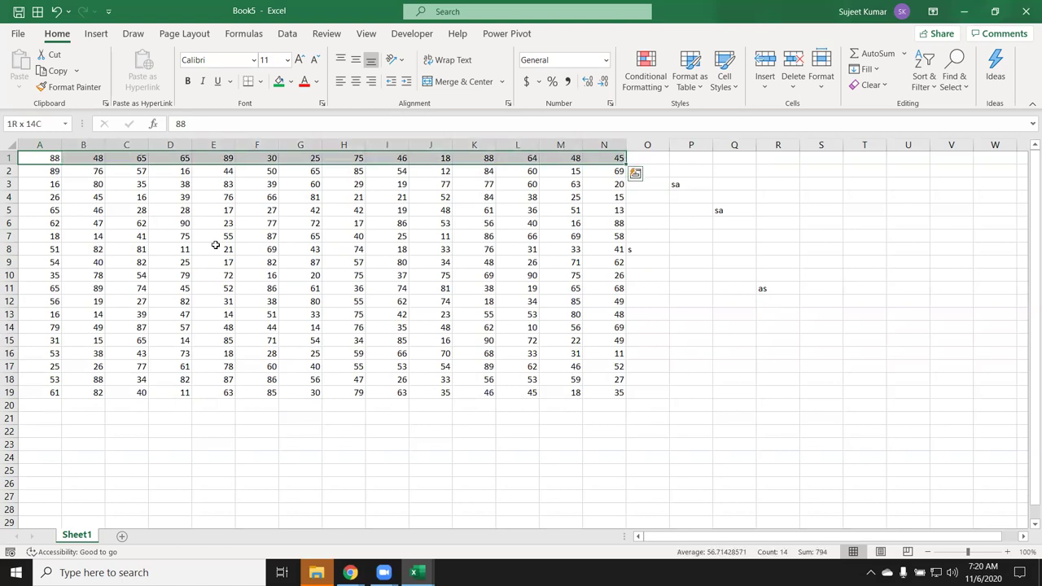
key(ctrl+shift+Down)
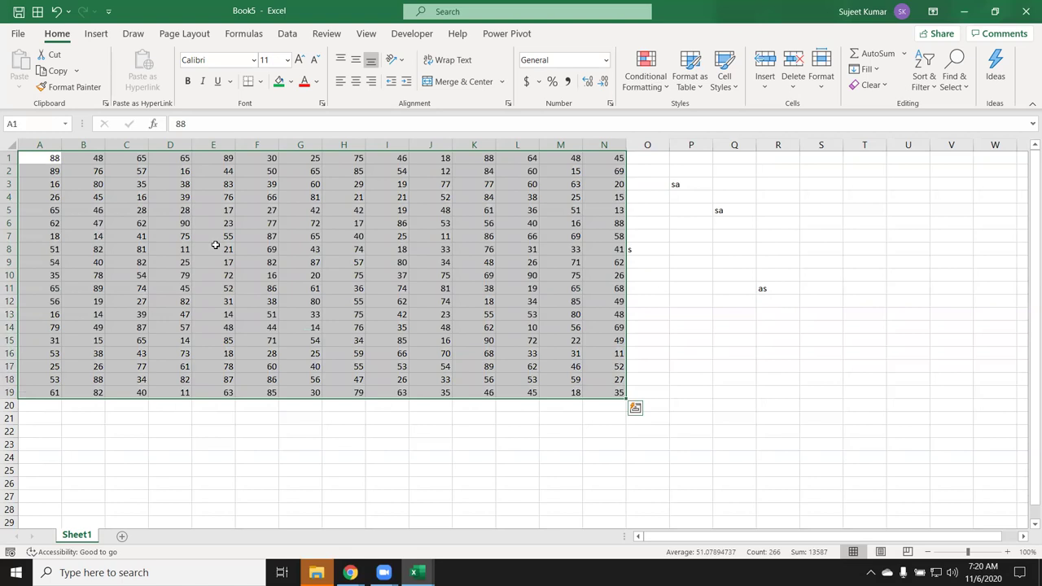
key(ctrl+Home)
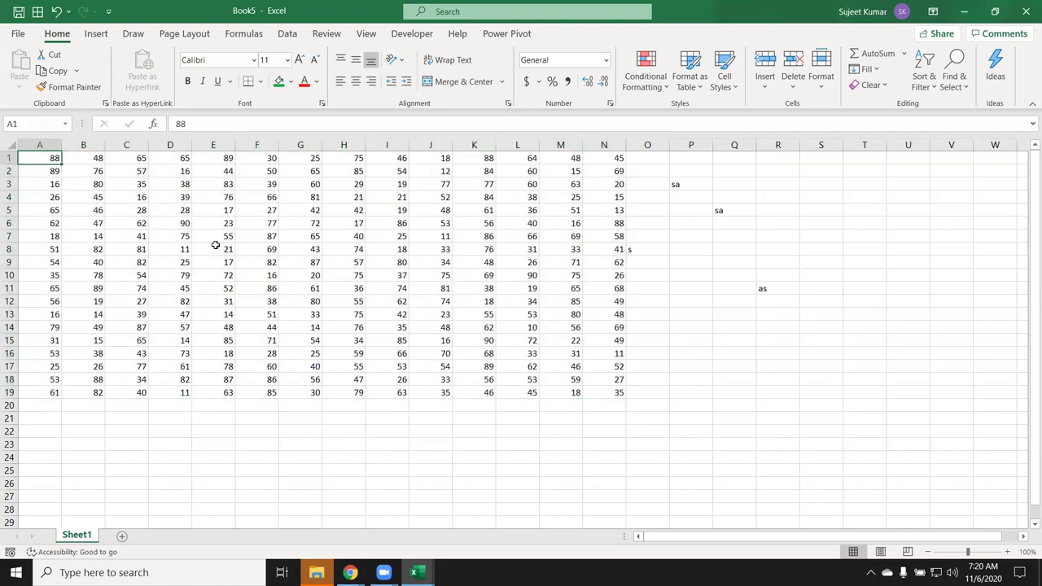
key(ctrl+Right)
key(ctrl+Down)
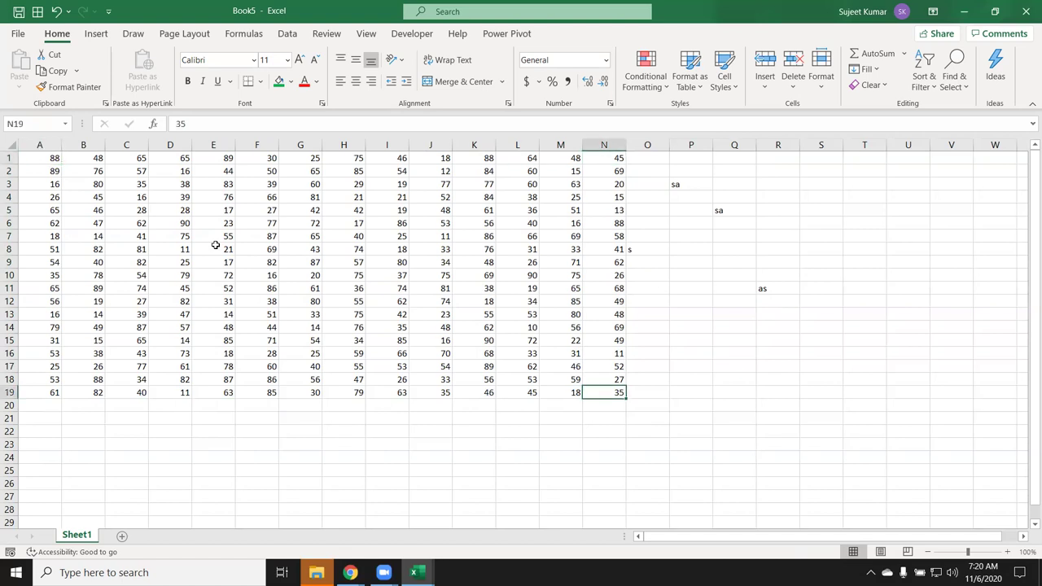
key(ctrl+Up)
key(ctrl+Left)
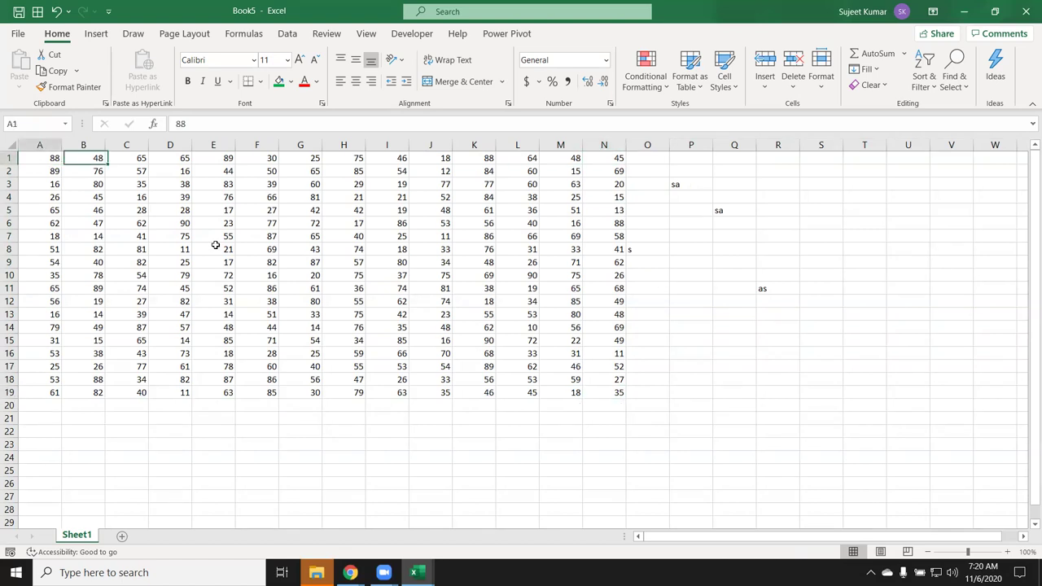
key(ctrl+Right)
key(ctrl+Down)
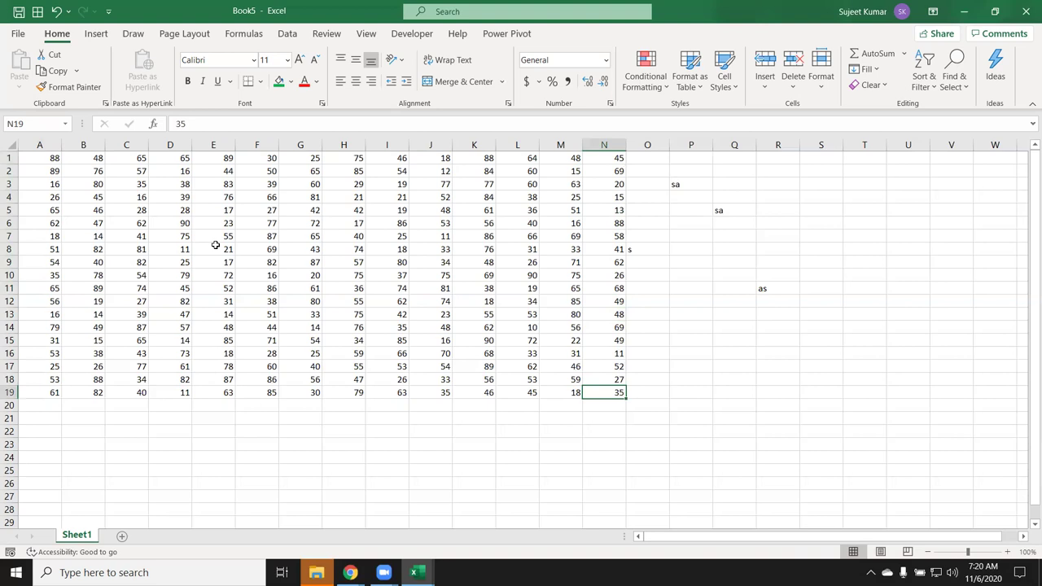
key(ctrl+Up)
key(ctrl+Left)
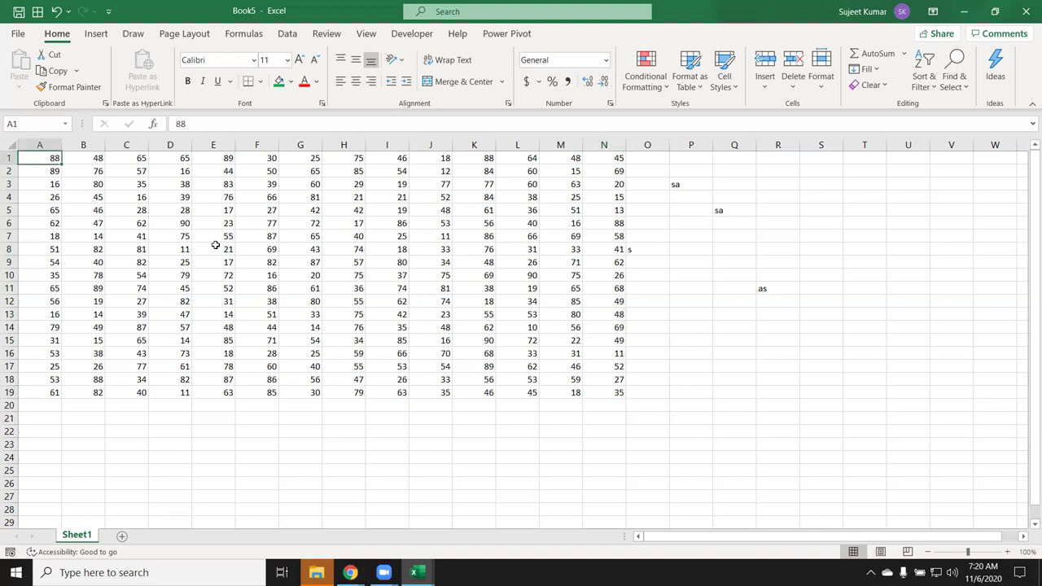
key(ctrl+shift+Right)
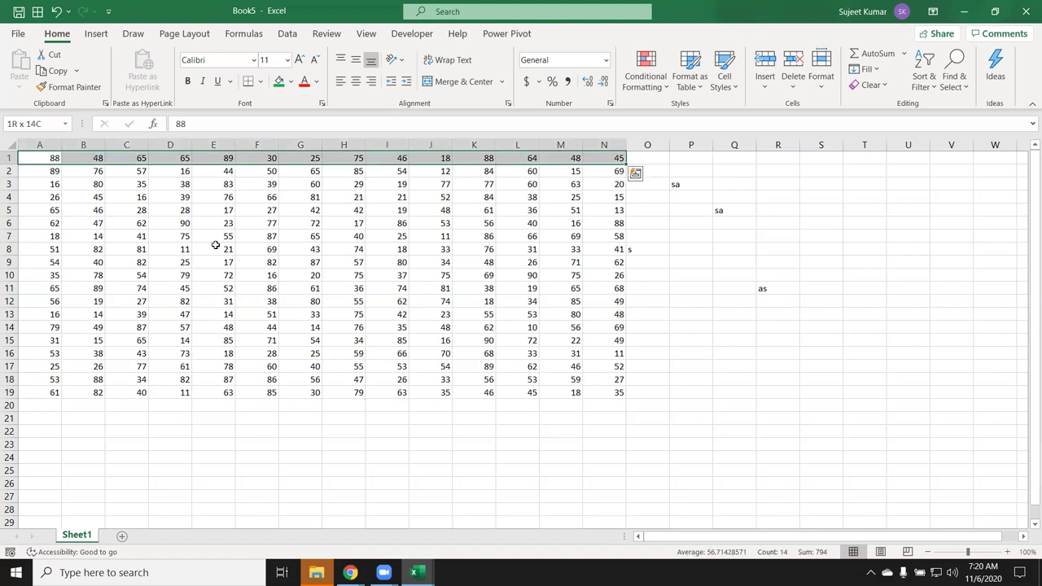
key(ctrl+shift+Down)
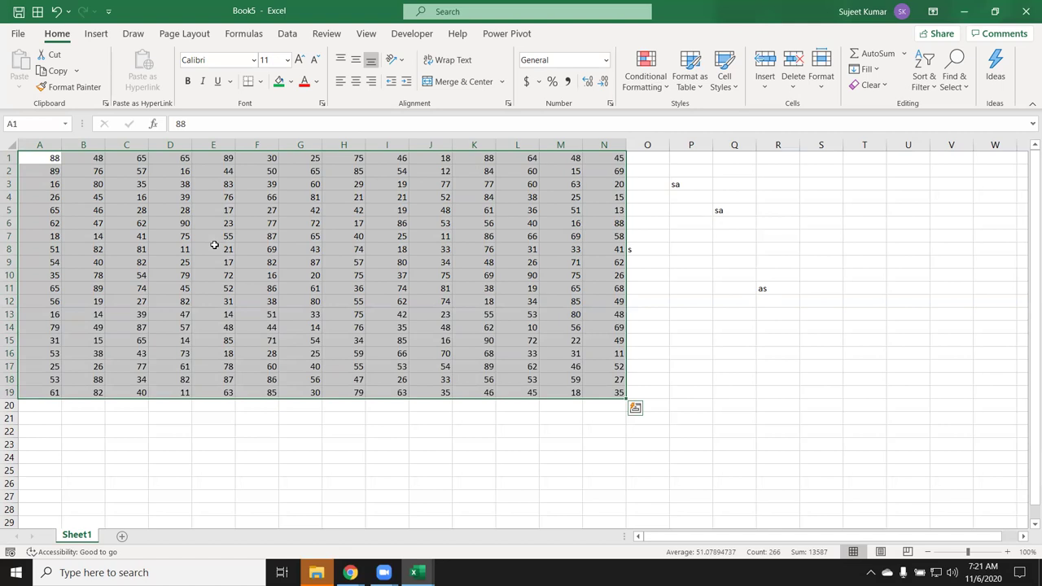
click(163, 235)
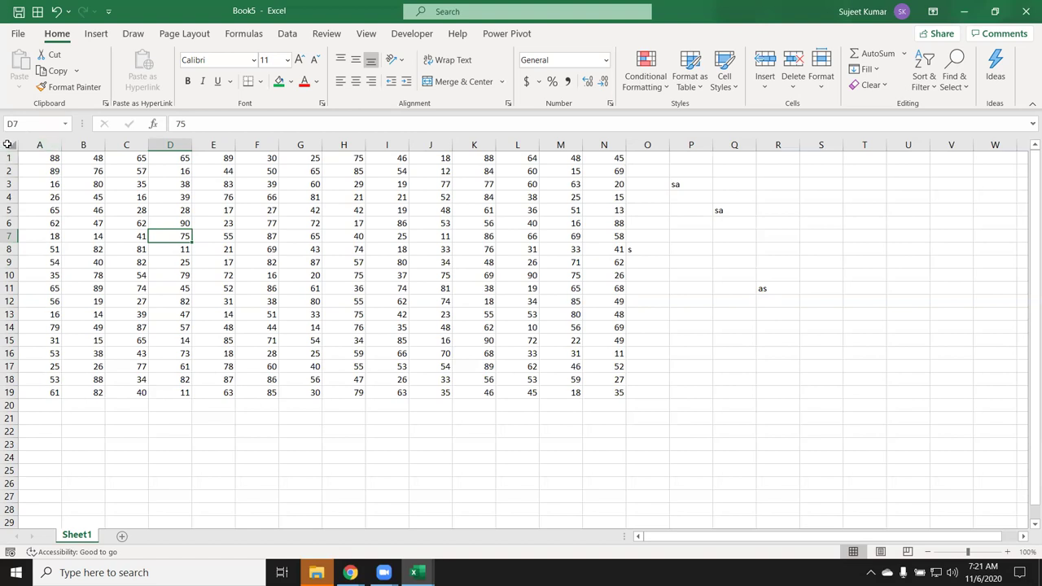
click(9, 145)
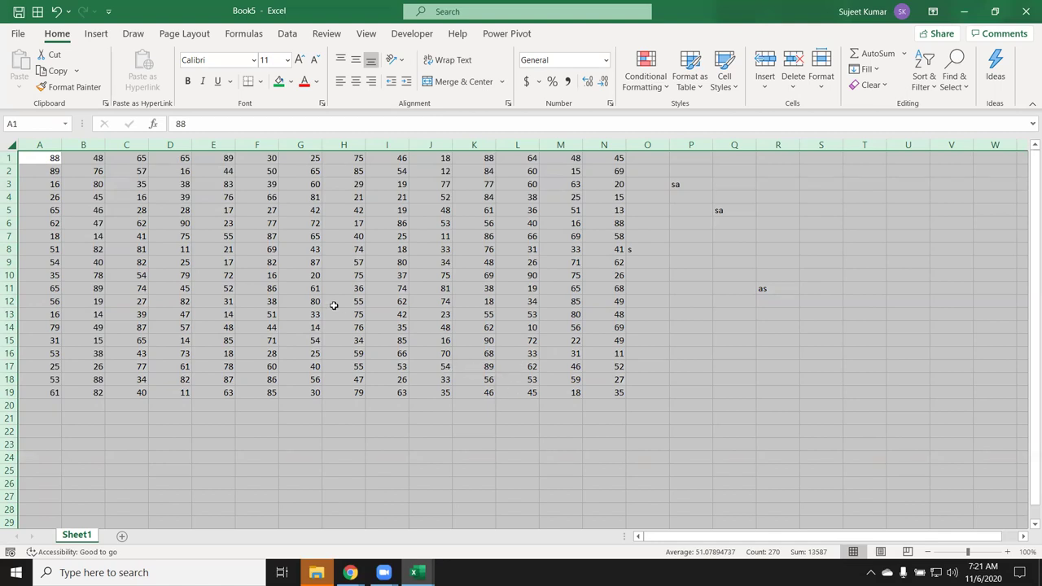
click(216, 254)
click(53, 157)
key(ctrl+a)
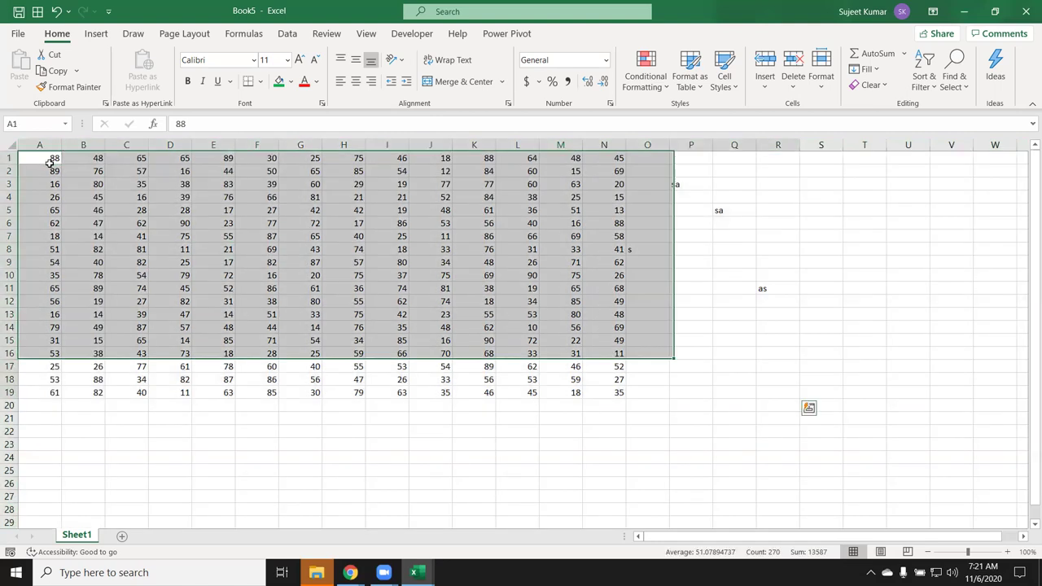
key(ctrl+a)
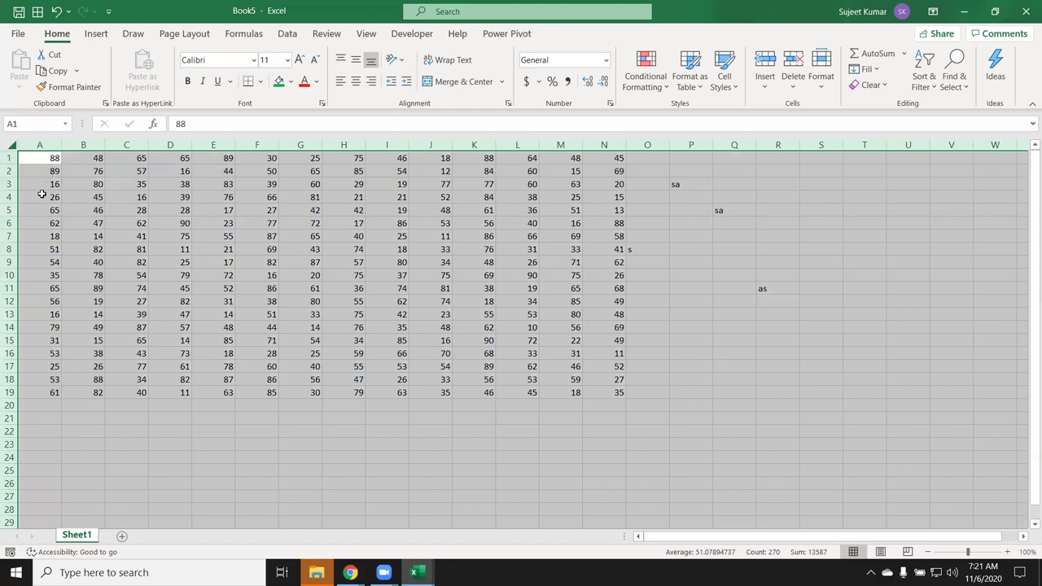
drag(54, 158, 358, 275)
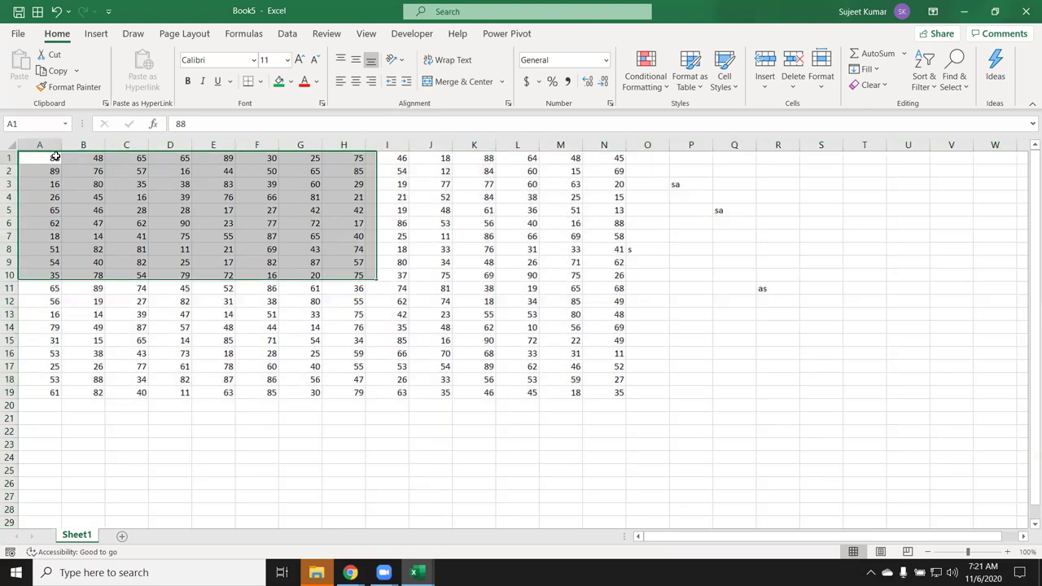
click(54, 157)
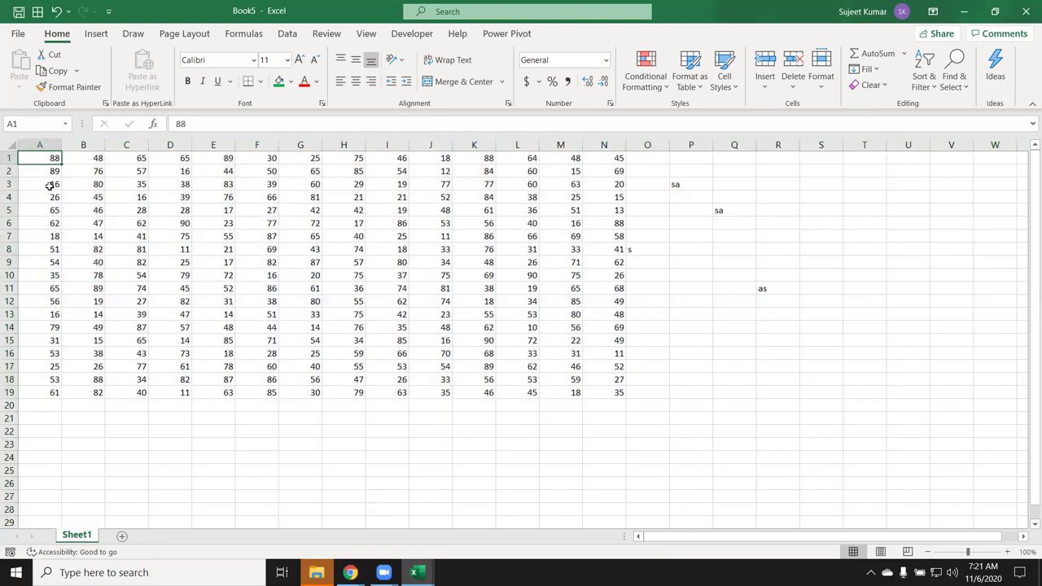
key(ctrl+a)
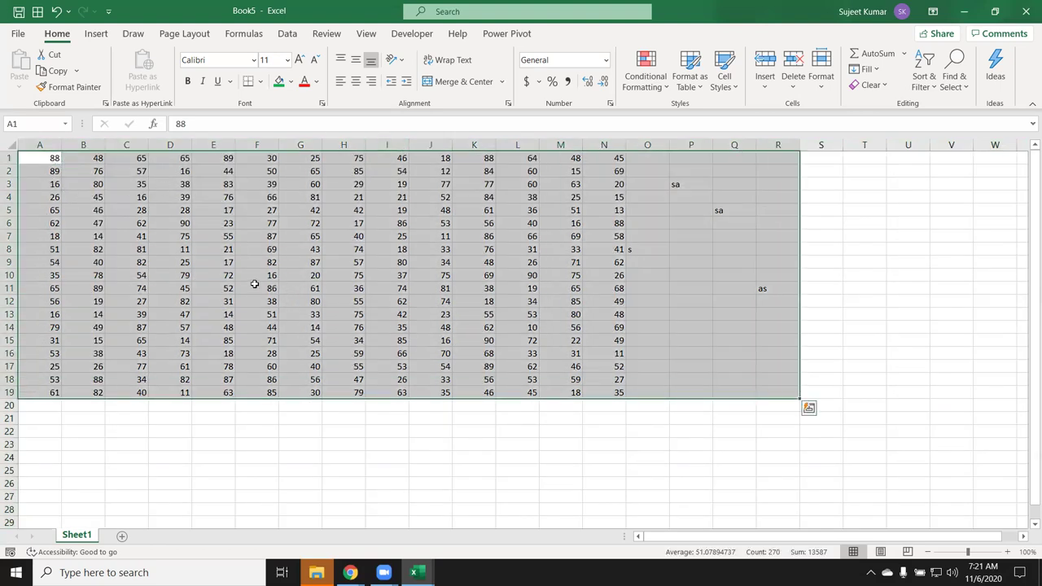
key(ctrl+a)
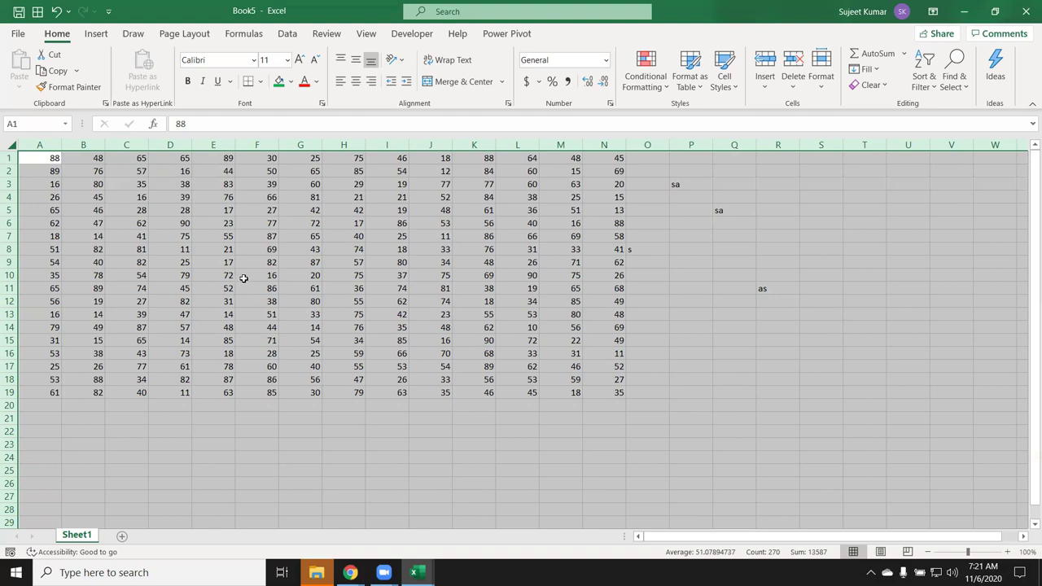
click(222, 225)
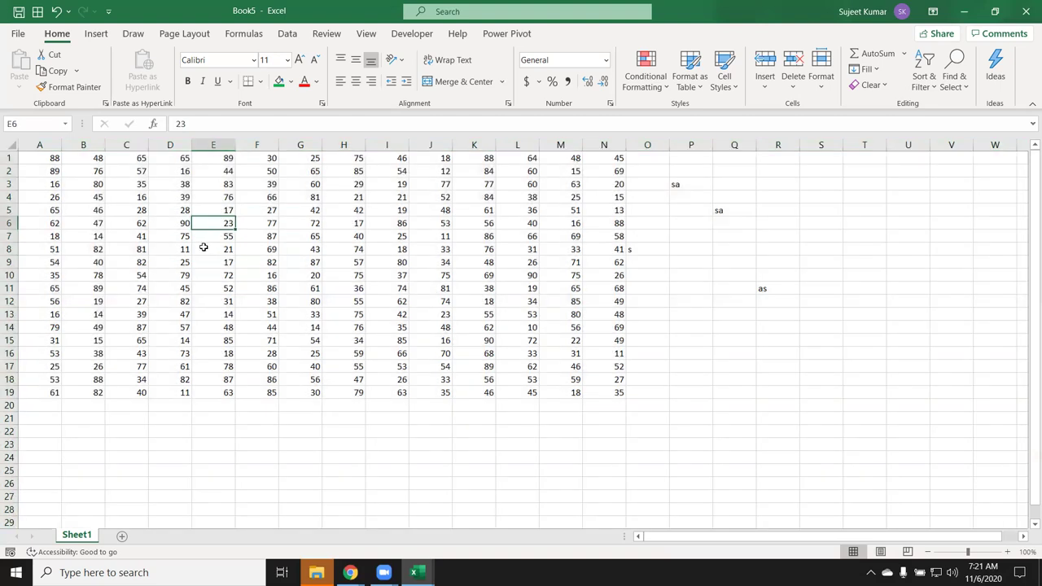
click(47, 159)
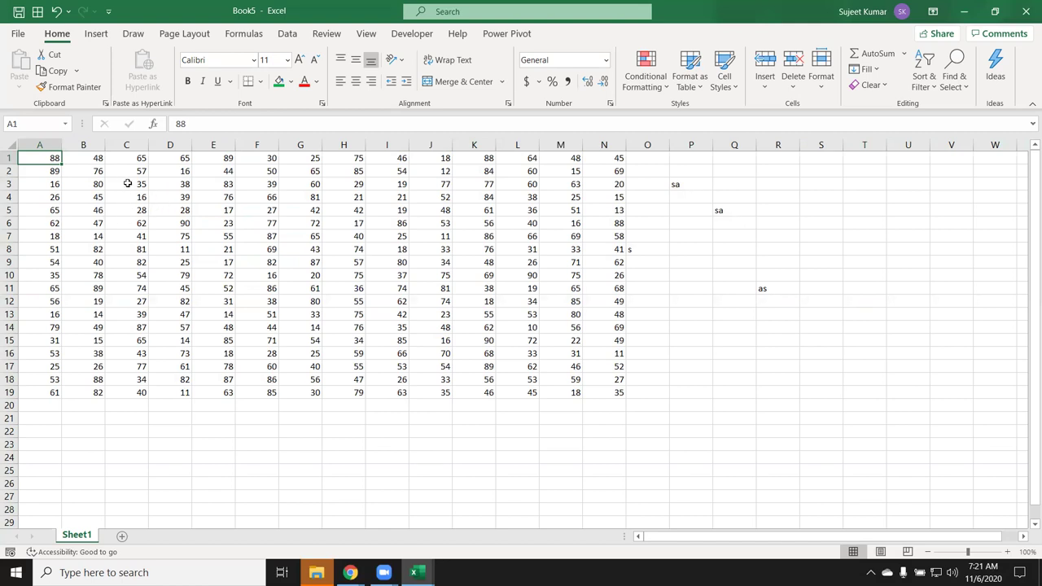
ctrl+click(137, 157)
ctrl+click(181, 211)
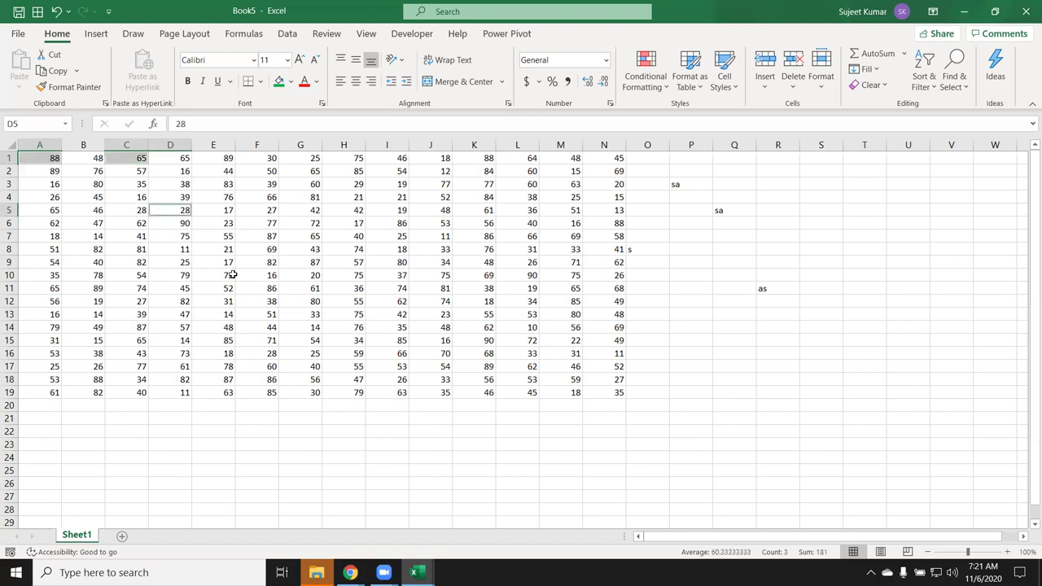
ctrl+click(253, 286)
ctrl+click(354, 240)
ctrl+click(348, 197)
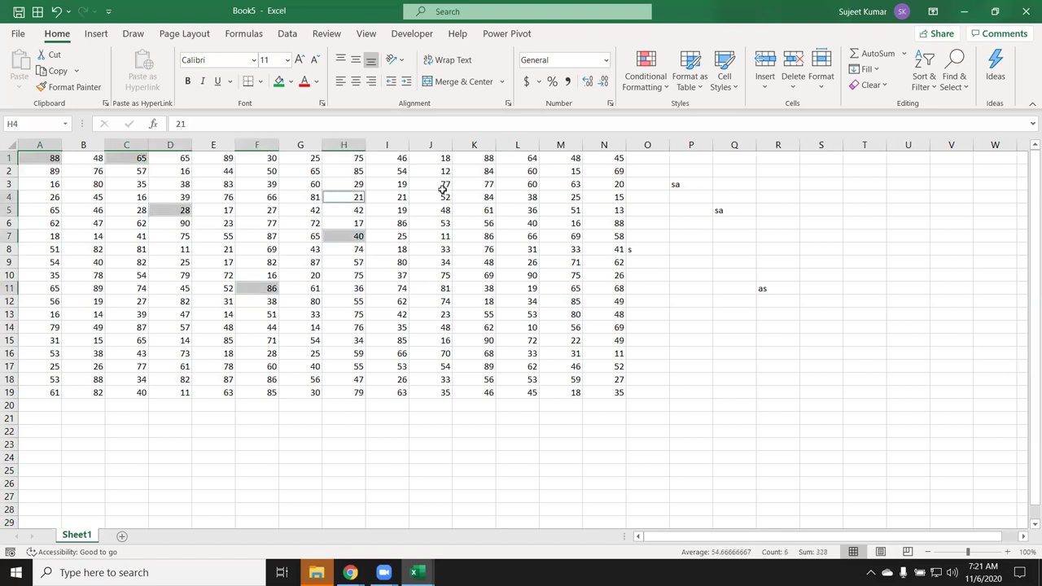
drag(443, 189, 444, 202)
ctrl+click(459, 266)
ctrl+click(401, 344)
ctrl+click(234, 379)
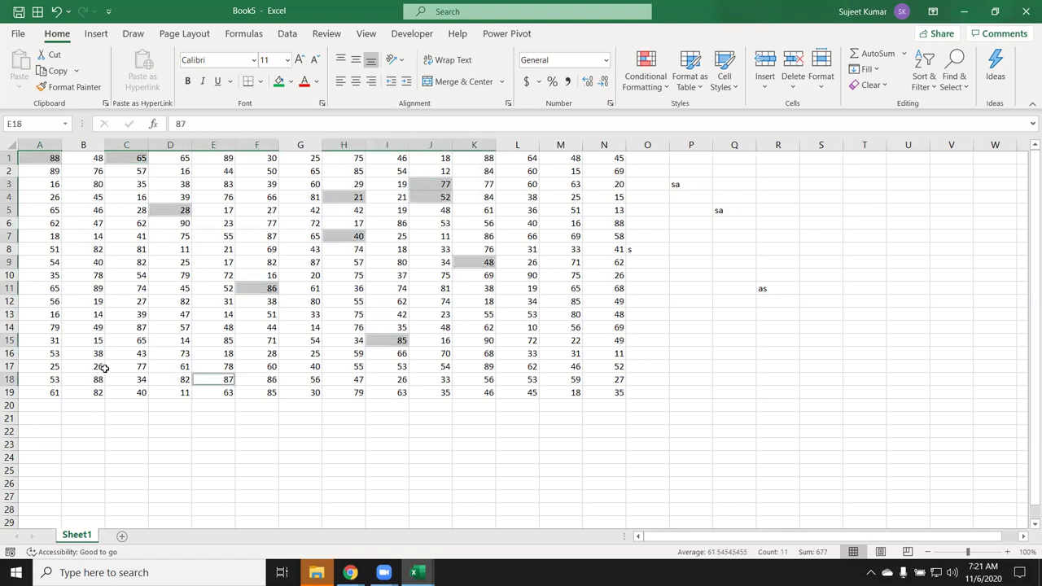
ctrl+click(102, 366)
ctrl+click(64, 285)
ctrl+click(53, 236)
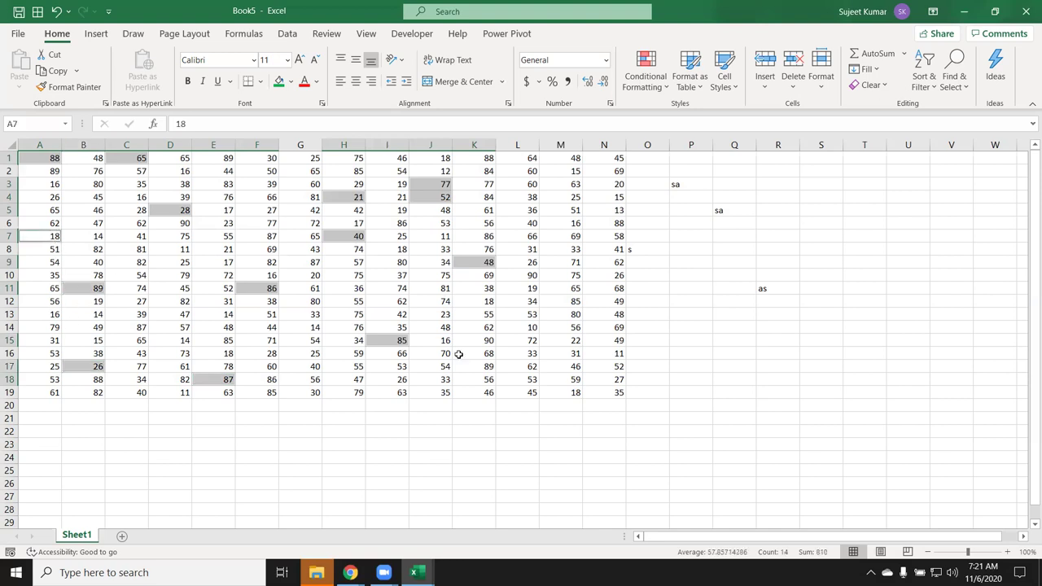
ctrl+click(618, 343)
ctrl+click(585, 211)
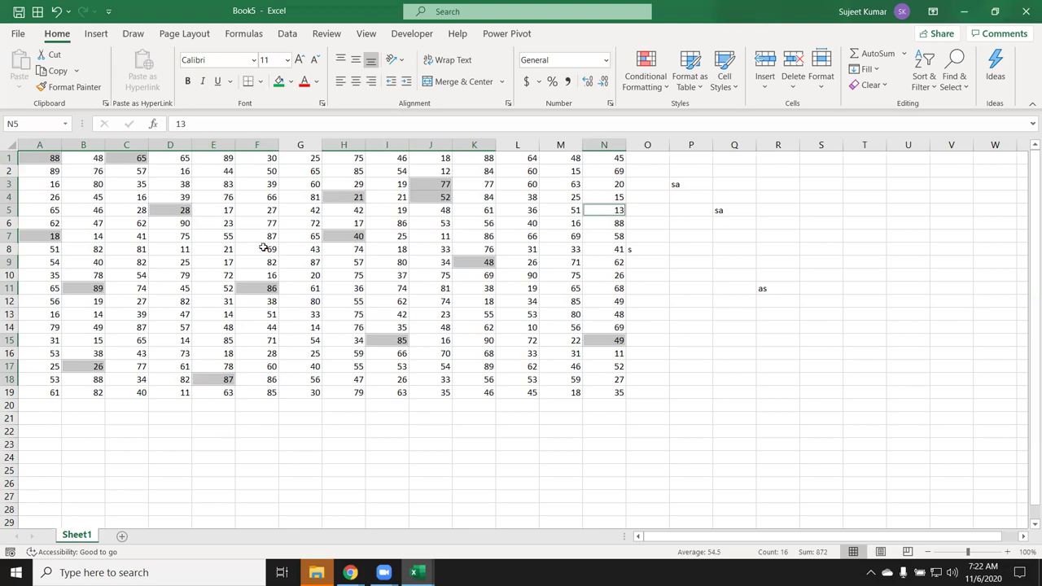
click(280, 81)
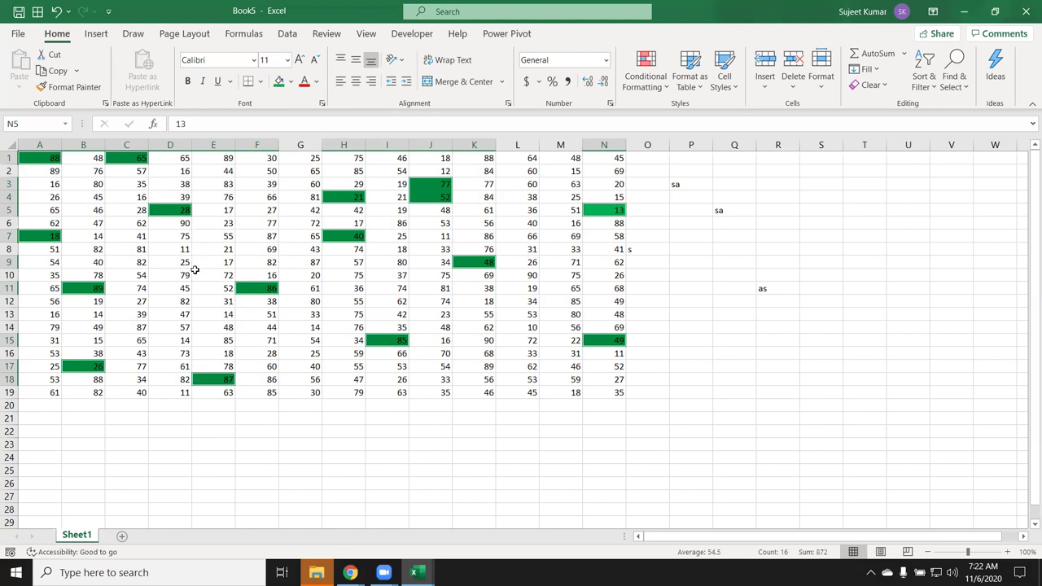
key(ctrl+z)
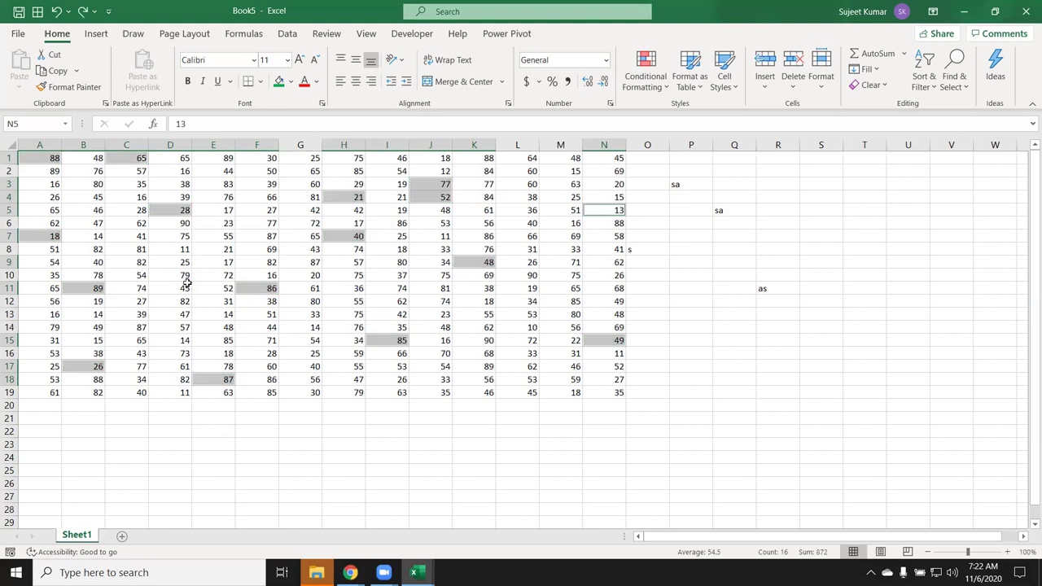
click(292, 287)
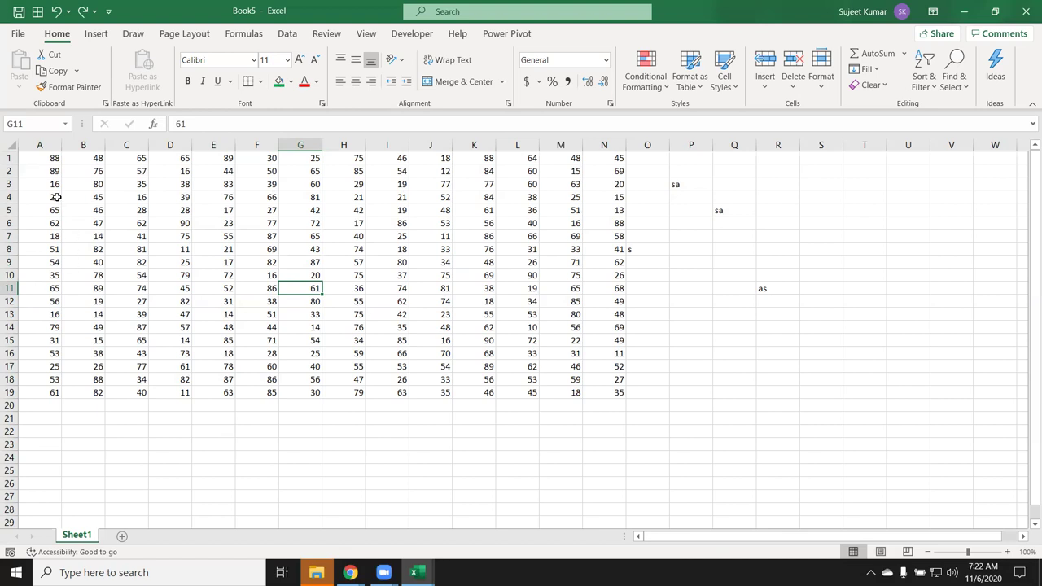
ctrl+click(46, 160)
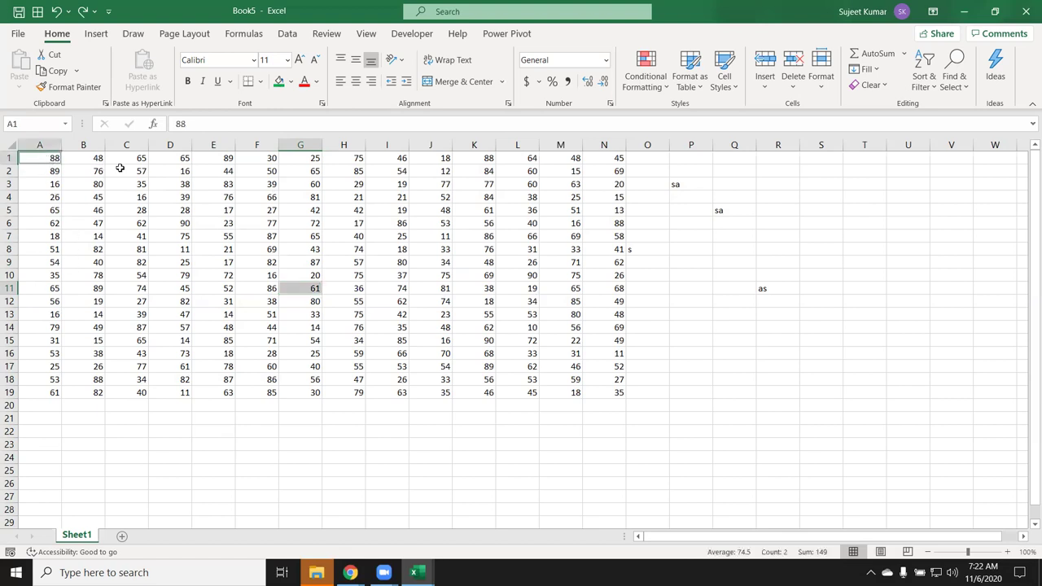
ctrl+click(147, 220)
ctrl+click(74, 326)
ctrl+click(251, 220)
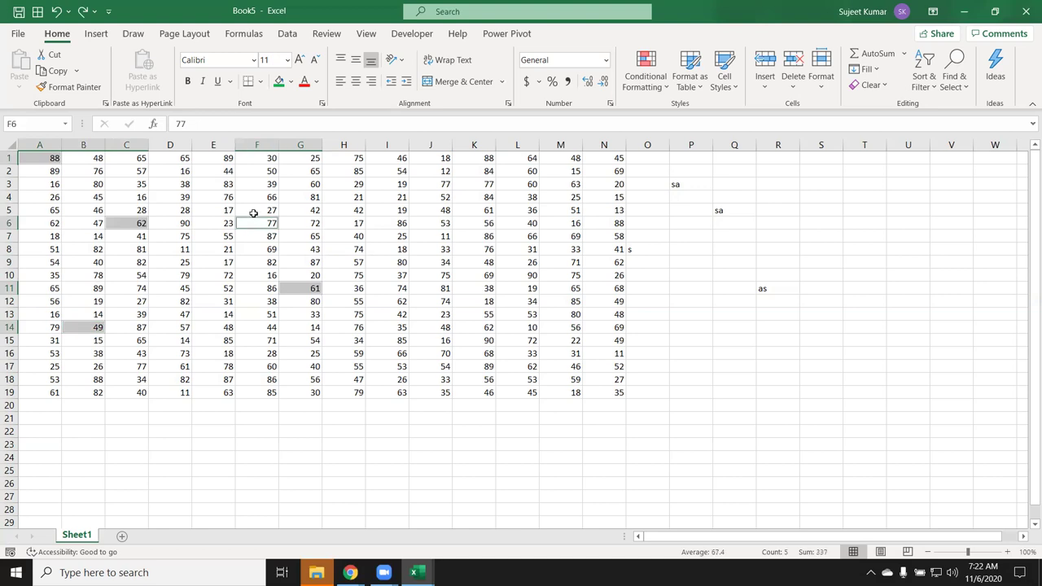
ctrl+click(417, 169)
ctrl+click(428, 261)
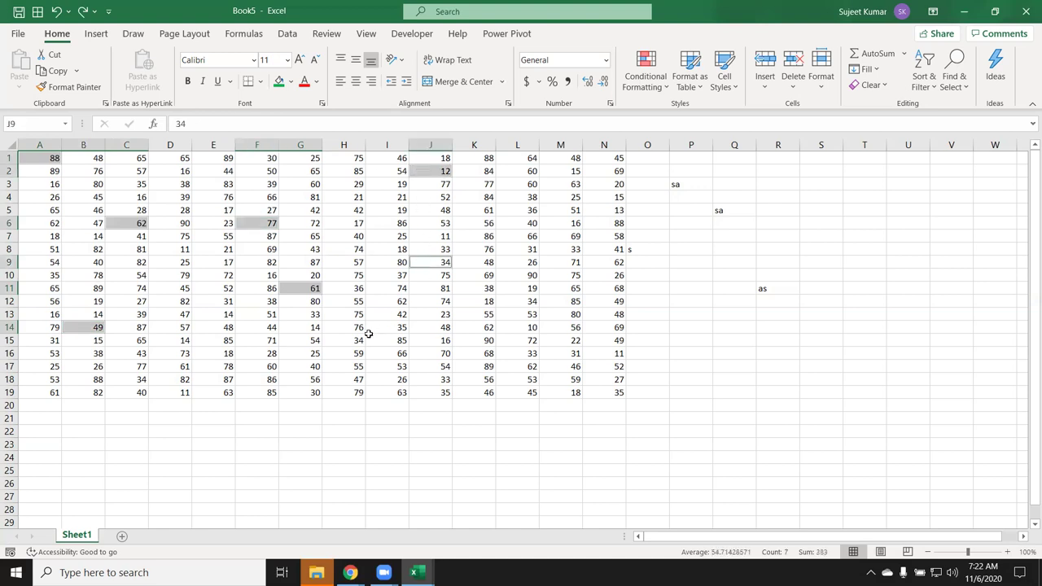
ctrl+click(405, 342)
ctrl+click(576, 329)
ctrl+click(554, 236)
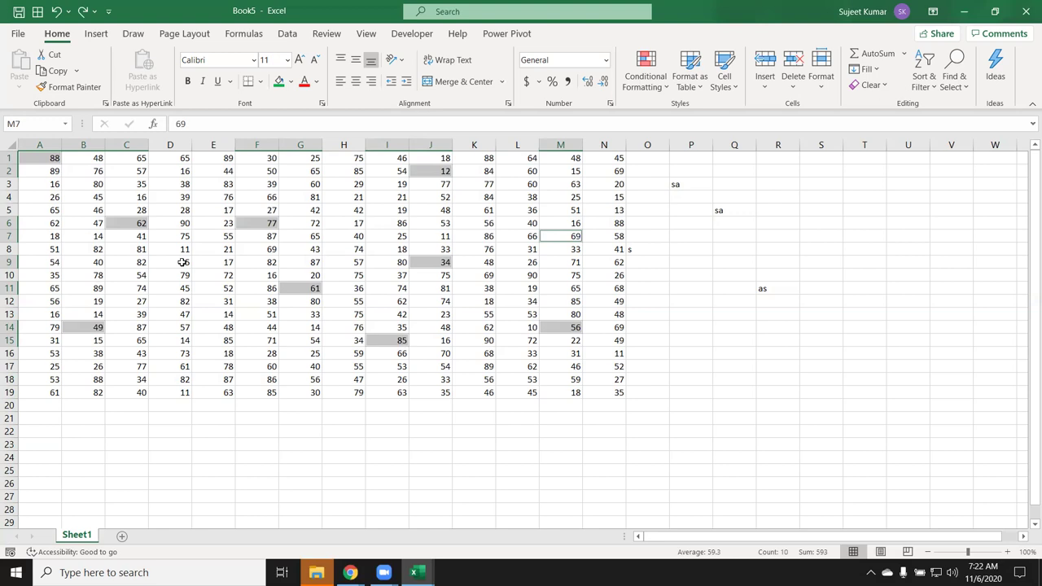
key(ctrl+c)
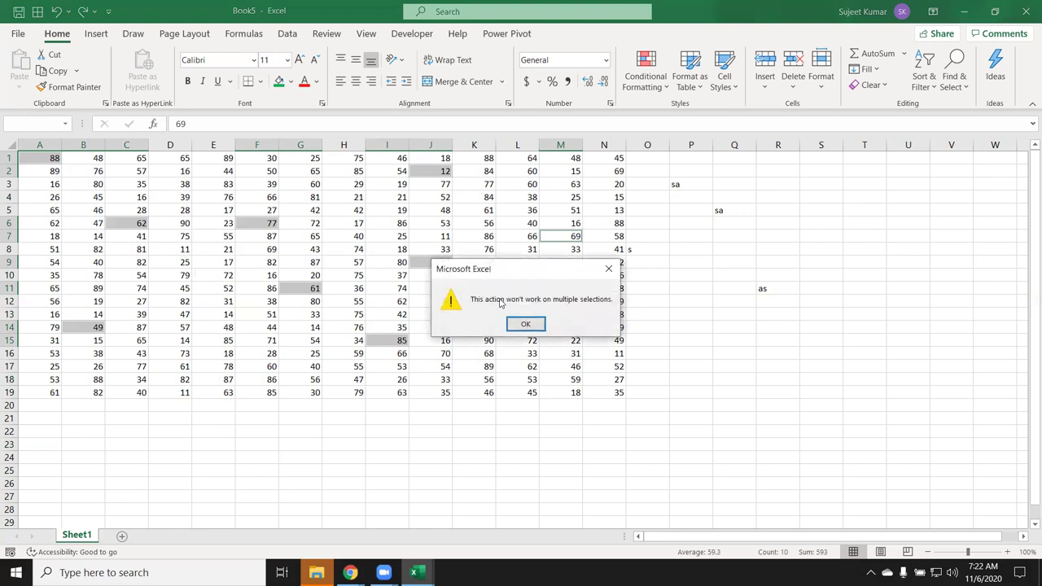
click(521, 323)
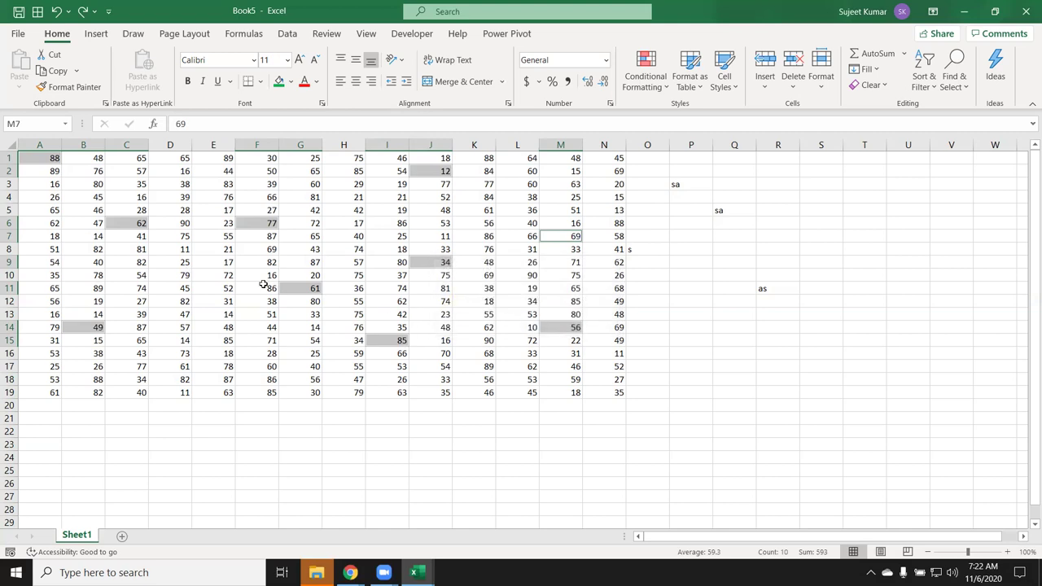
click(142, 253)
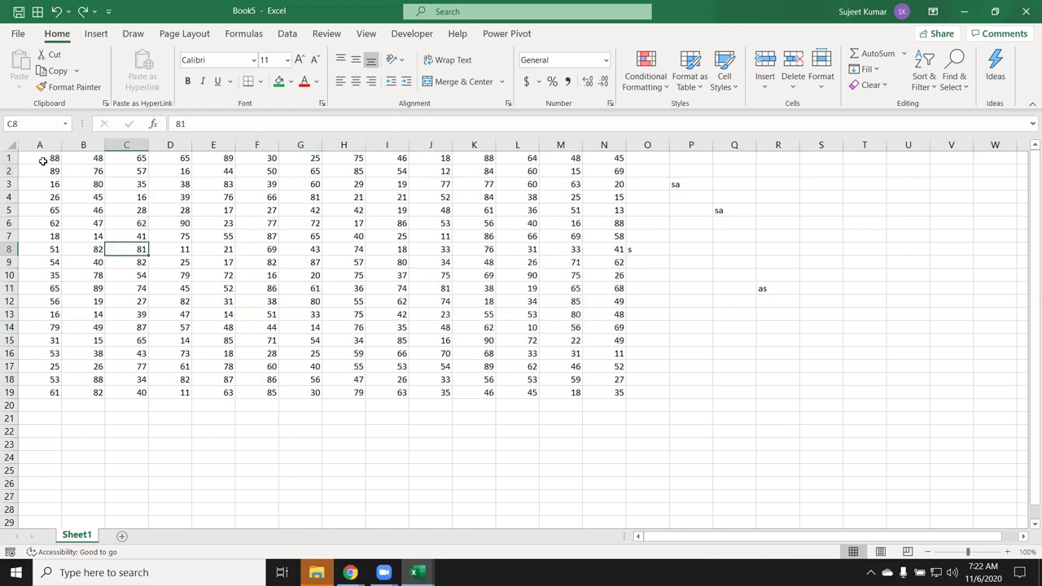
click(43, 160)
ctrl+click(167, 158)
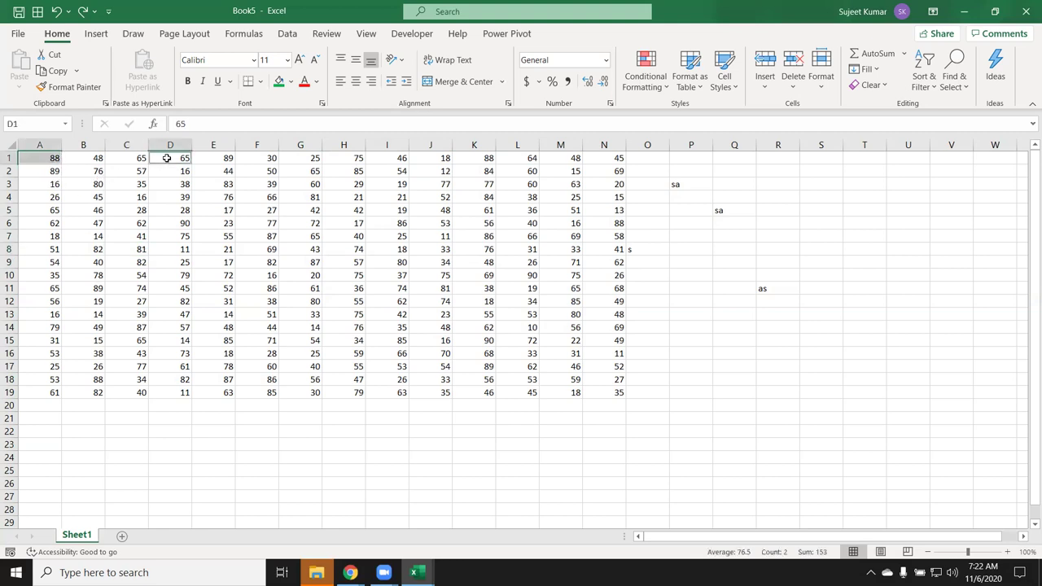
ctrl+click(287, 158)
ctrl+click(390, 158)
ctrl+click(470, 152)
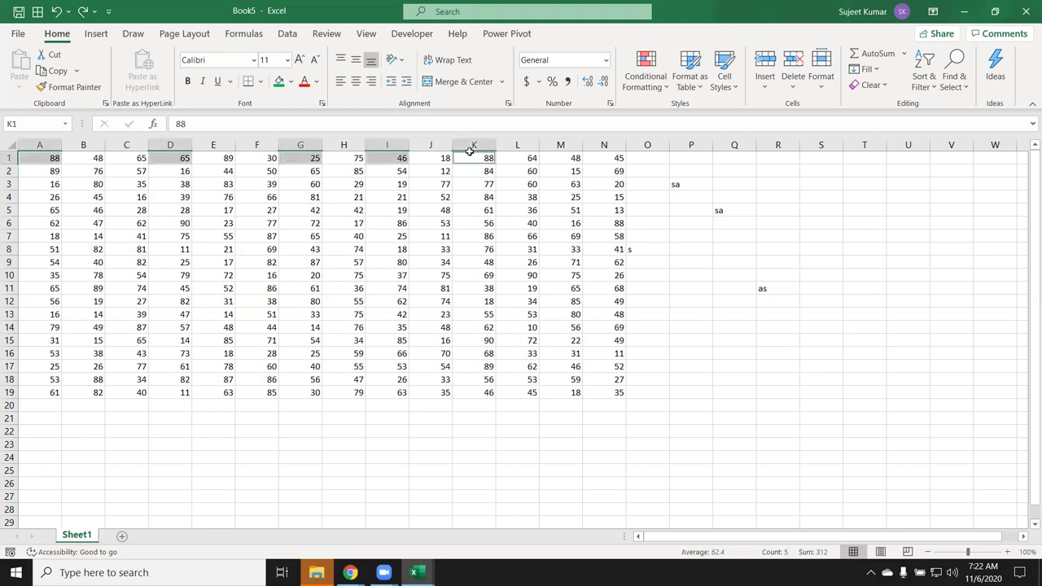
ctrl+click(560, 145)
click(314, 170)
click(55, 157)
ctrl+click(129, 158)
ctrl+click(244, 158)
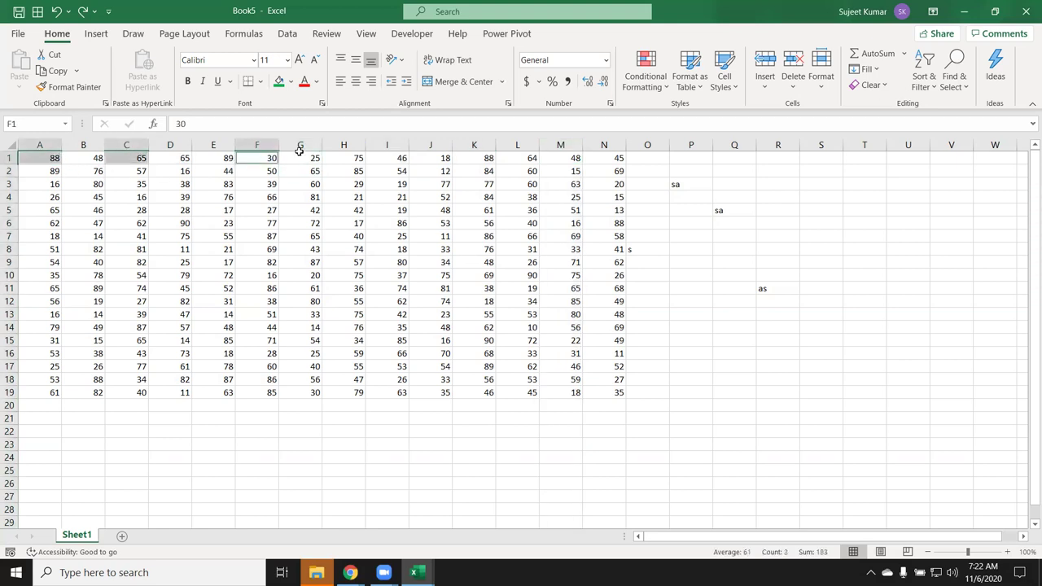
ctrl+click(374, 160)
ctrl+click(492, 159)
ctrl+click(571, 160)
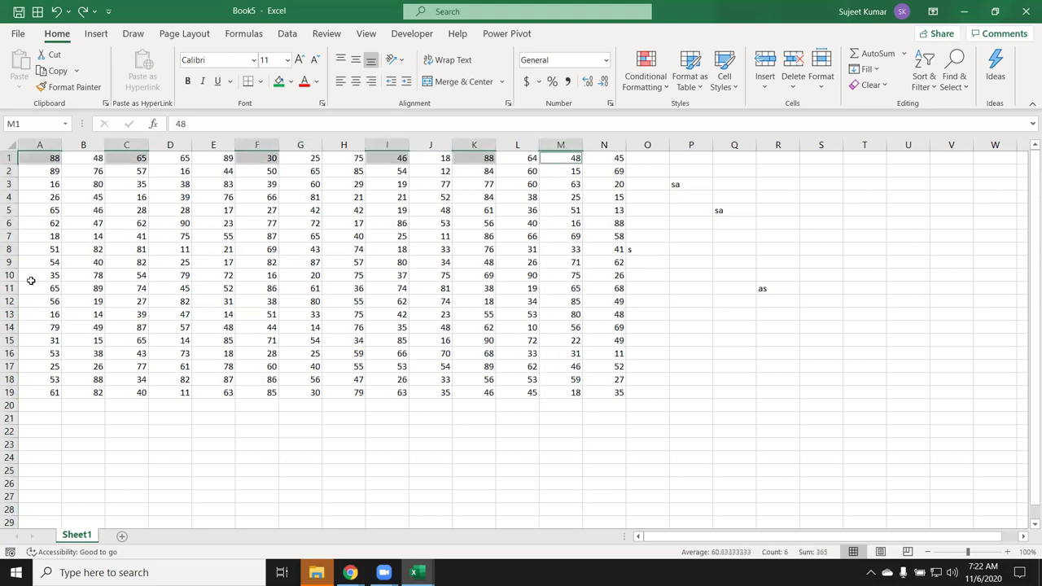
key(ctrl+c)
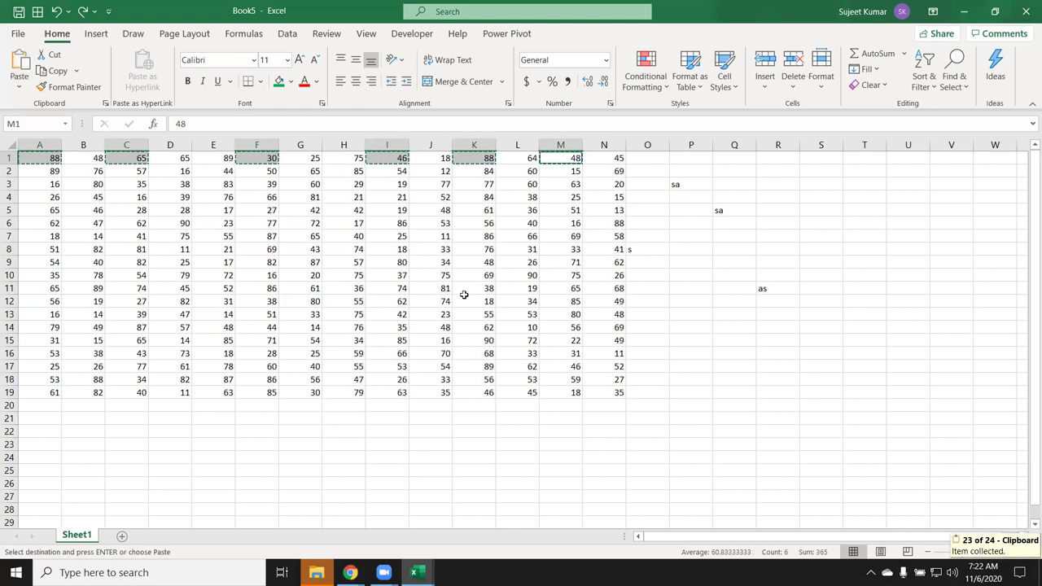
click(743, 159)
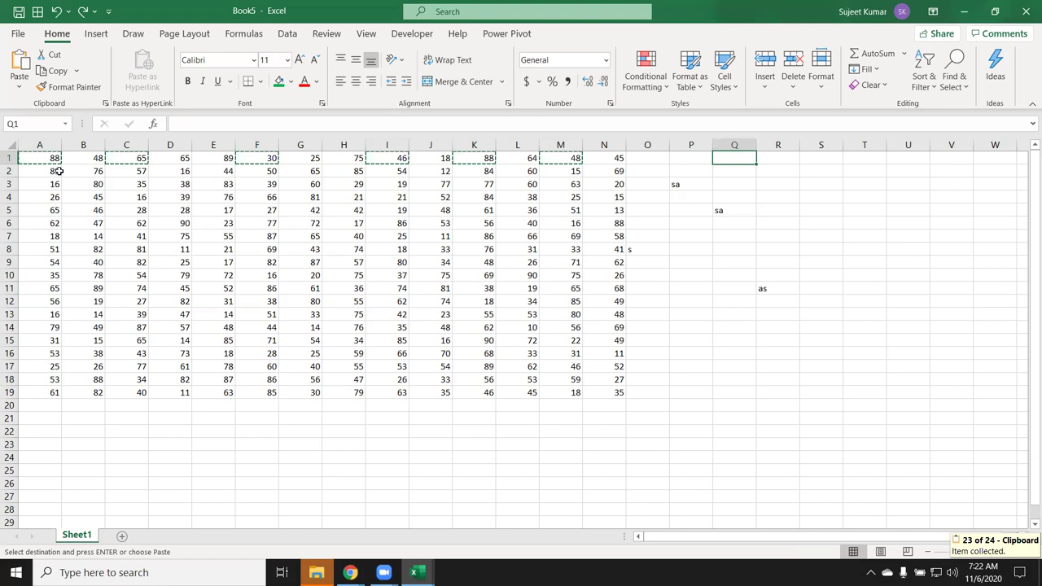
key(ctrl+v)
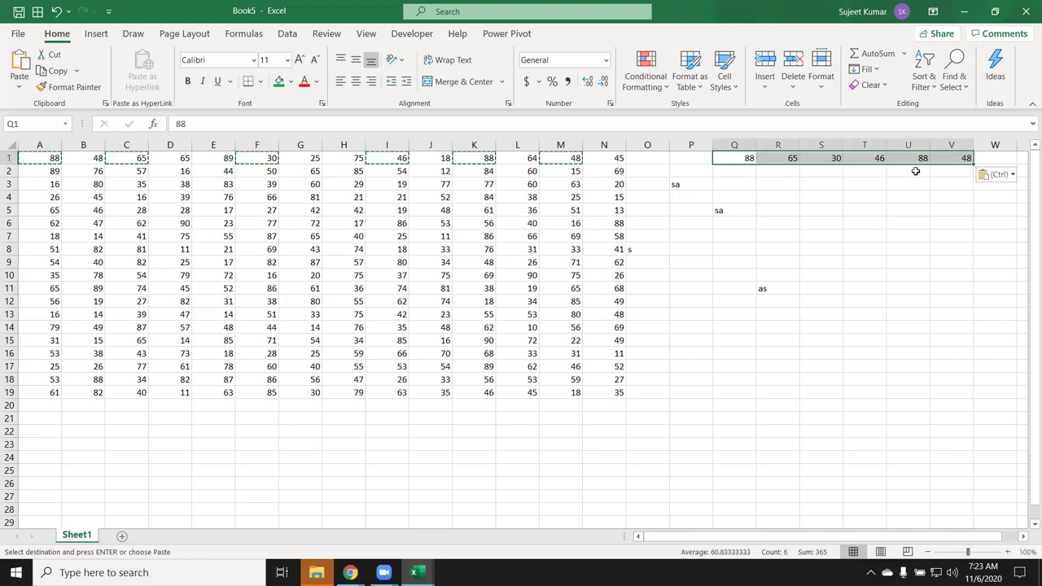
key(Delete)
click(240, 211)
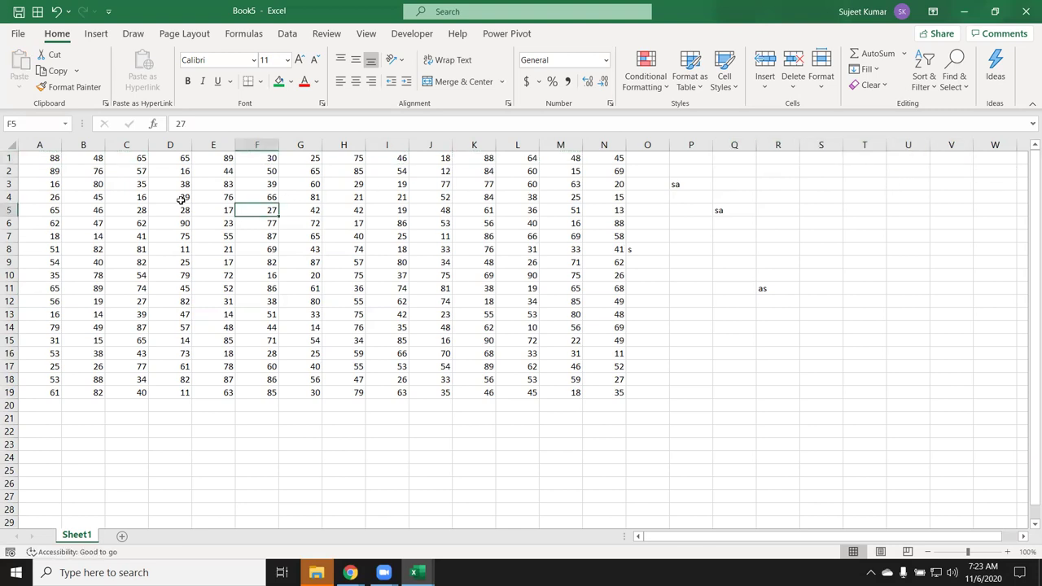
click(48, 154)
ctrl+click(174, 158)
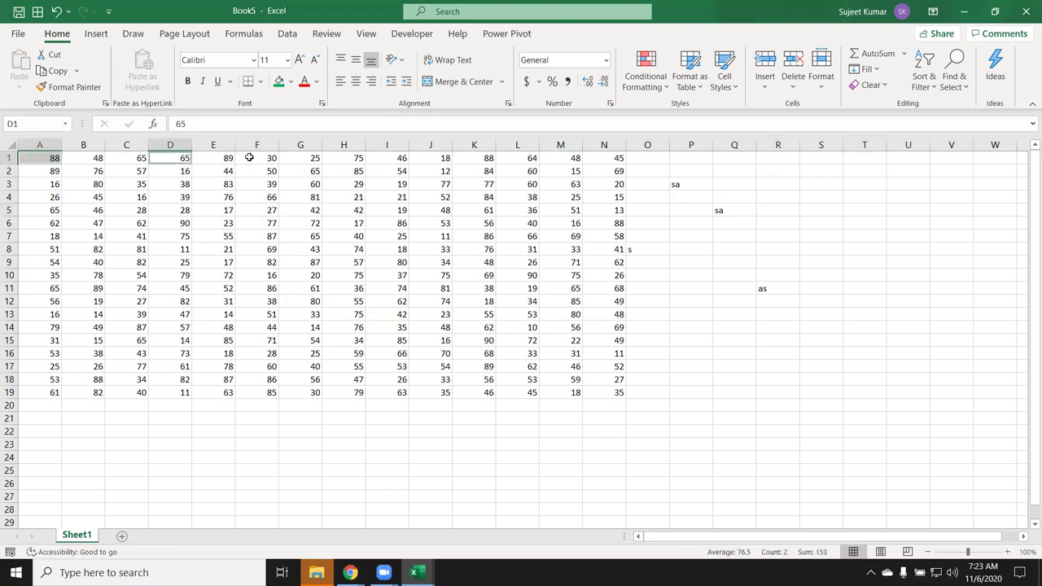
ctrl+click(302, 160)
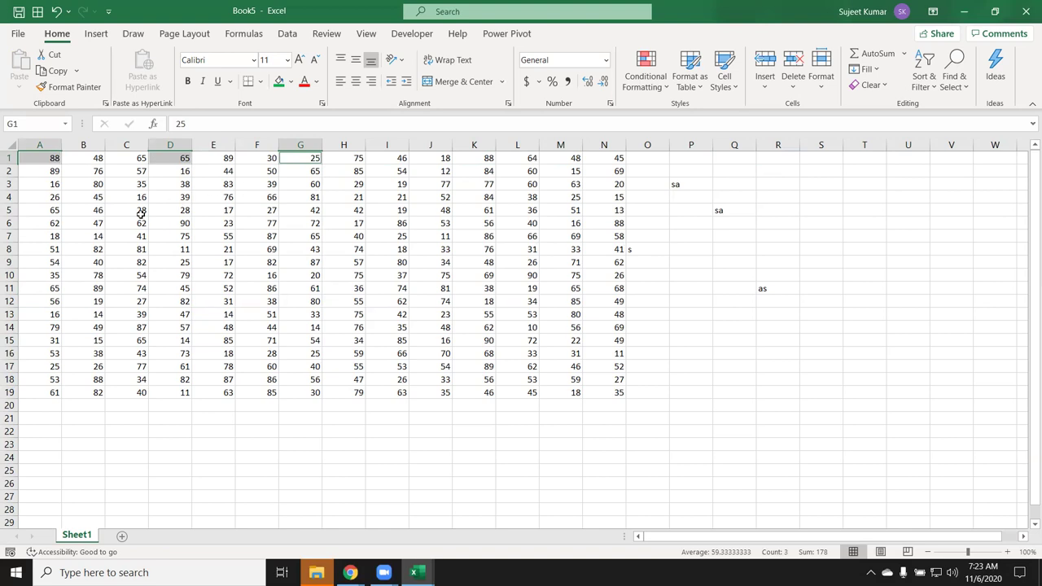
ctrl+click(37, 210)
ctrl+click(171, 210)
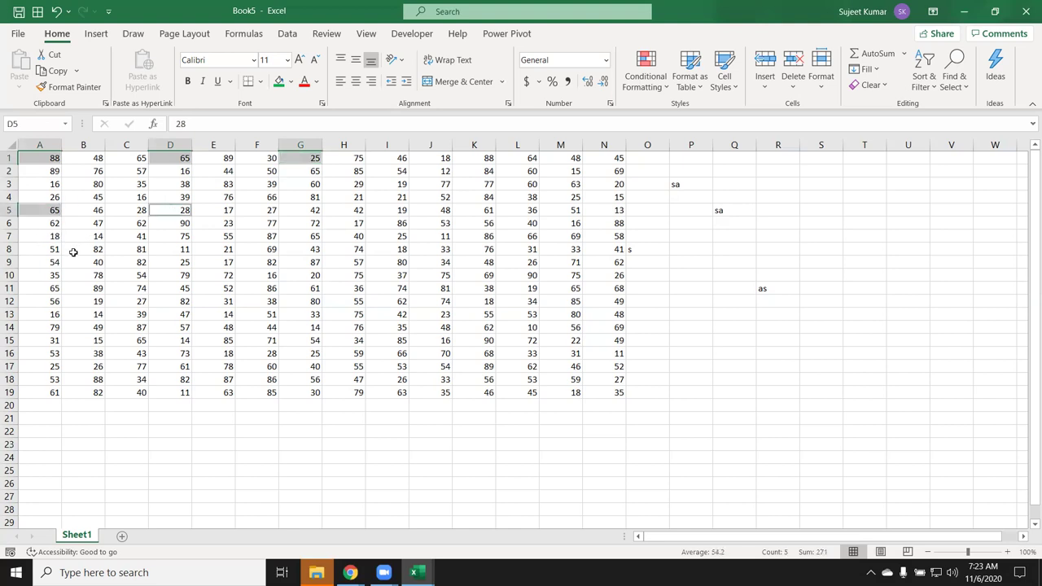
key(ctrl+c)
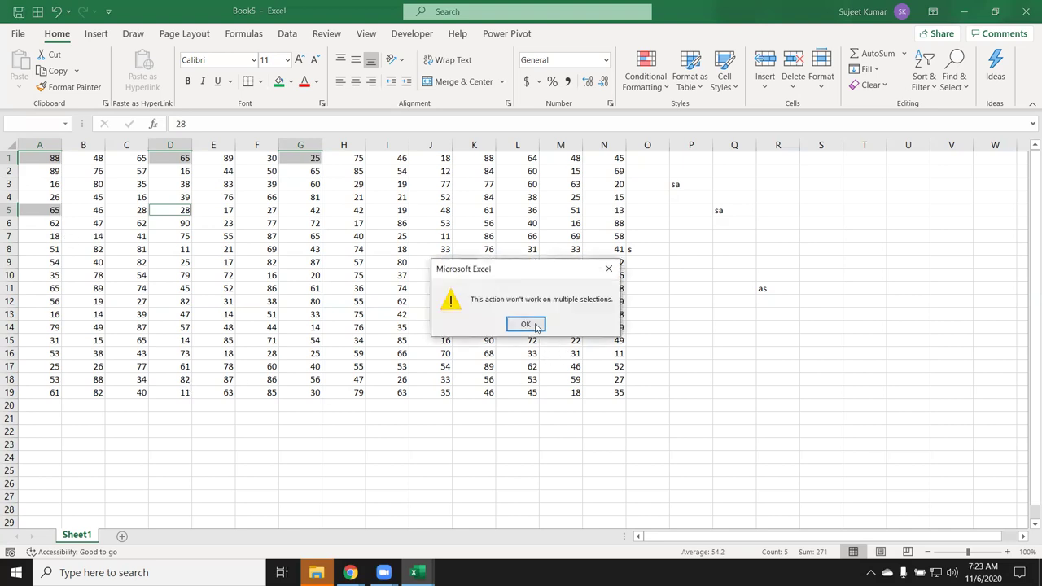
click(536, 327)
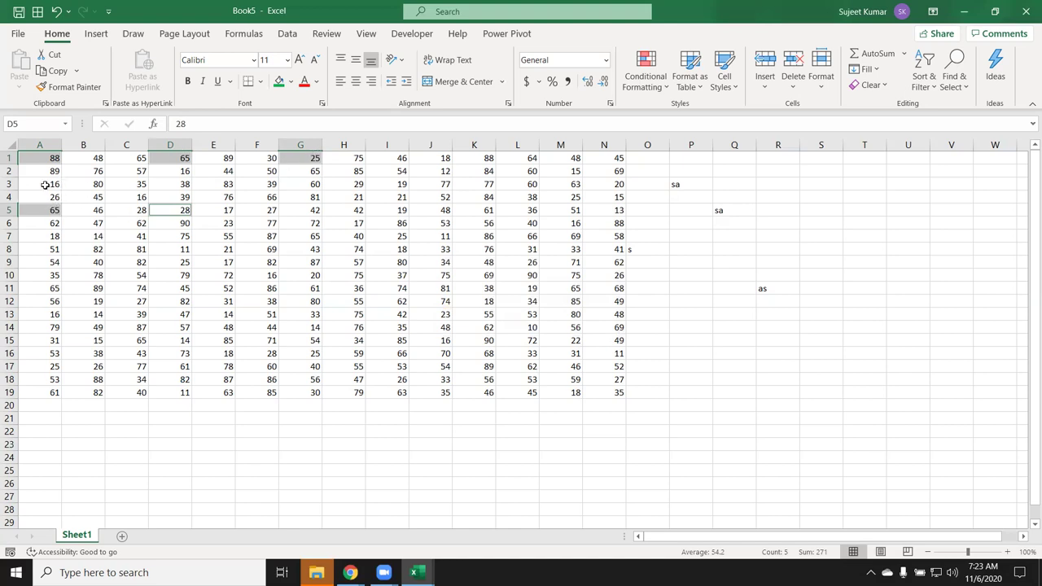
ctrl+click(292, 200)
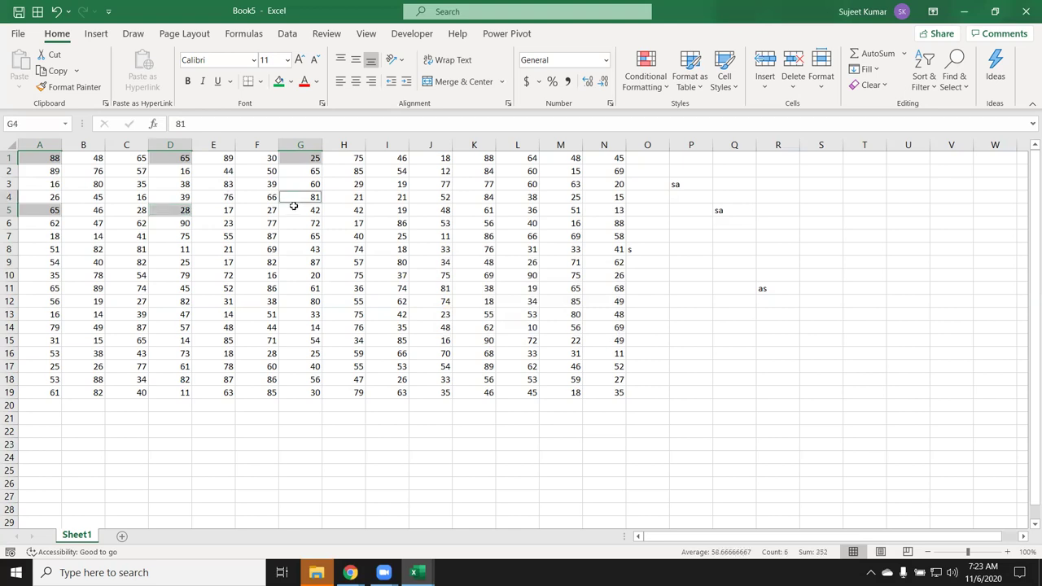
click(315, 215)
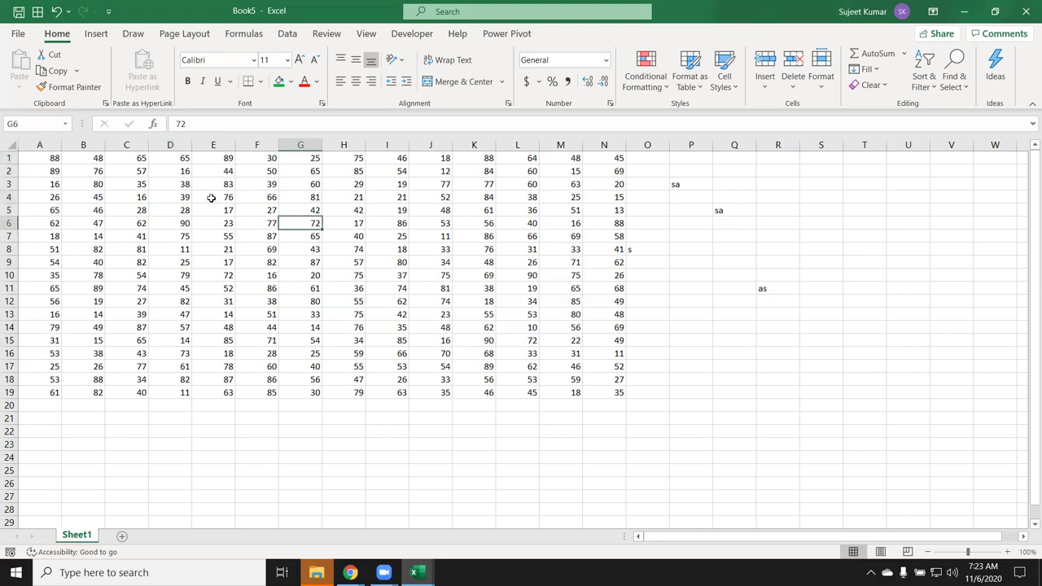
click(51, 158)
ctrl+click(135, 159)
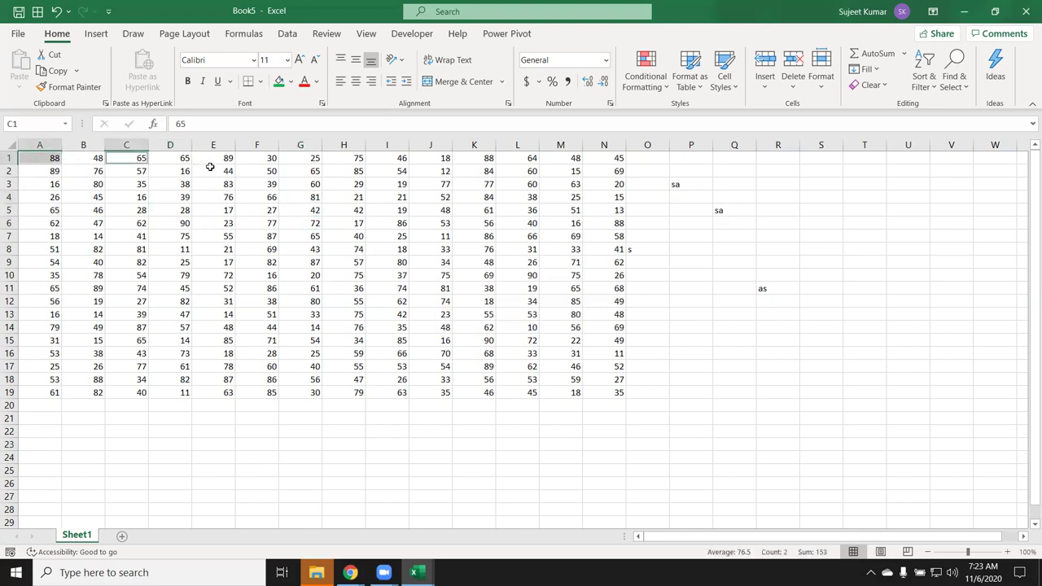
ctrl+click(219, 161)
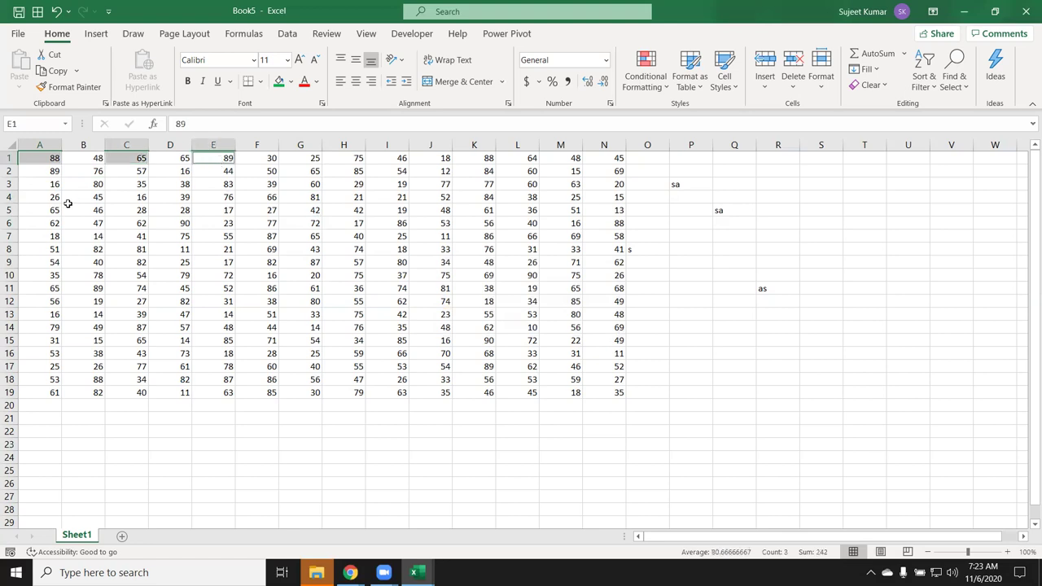
ctrl+click(44, 211)
ctrl+click(134, 214)
ctrl+click(224, 211)
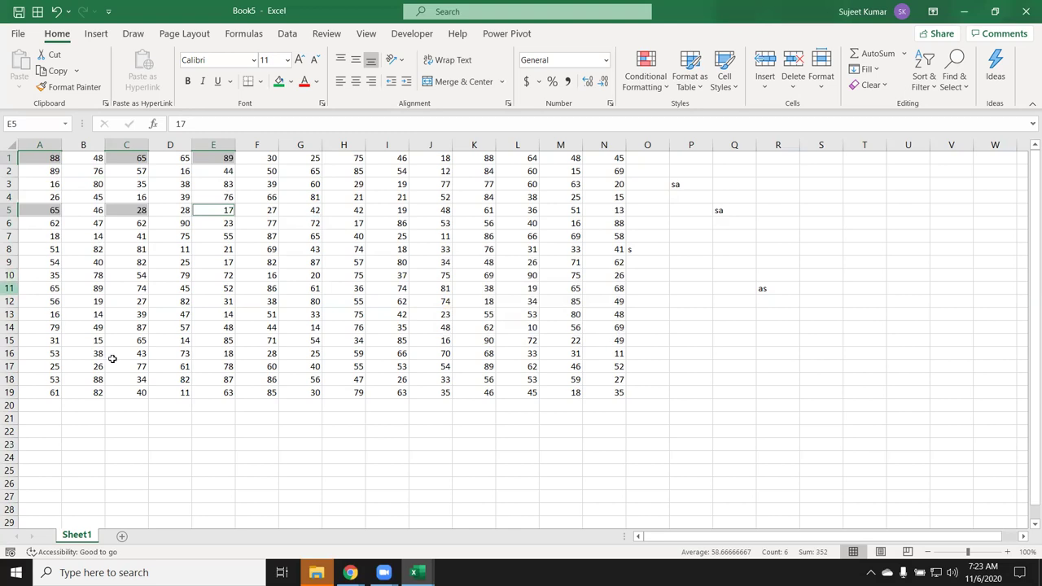
key(ctrl+c)
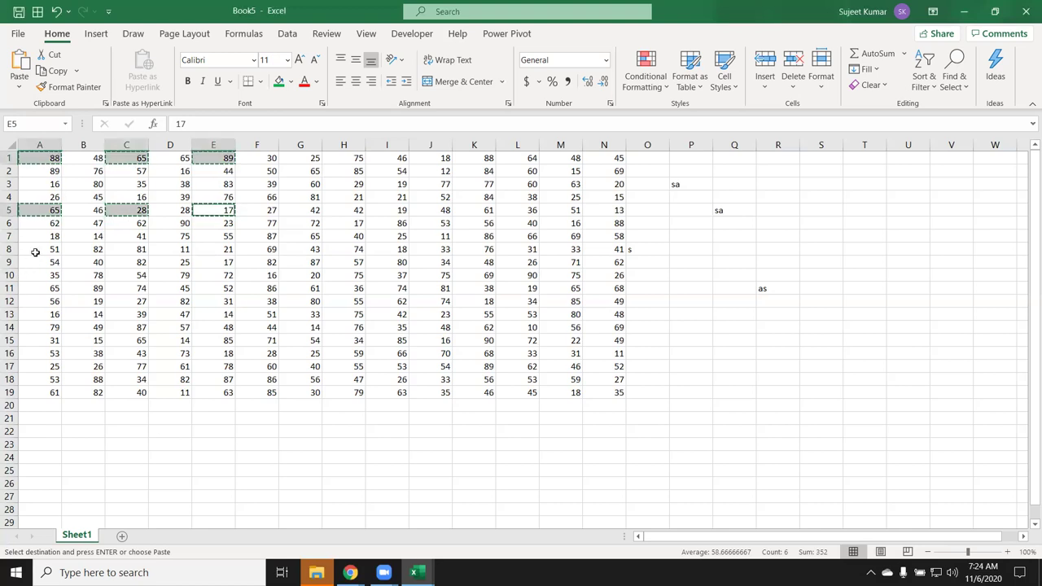
click(35, 252)
key(Escape)
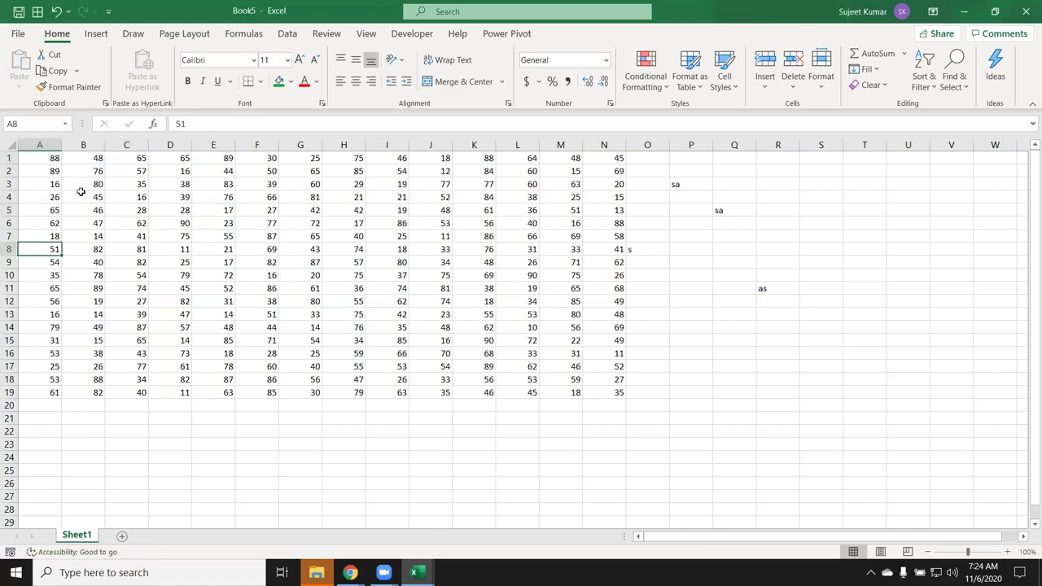
click(44, 153)
ctrl+click(133, 160)
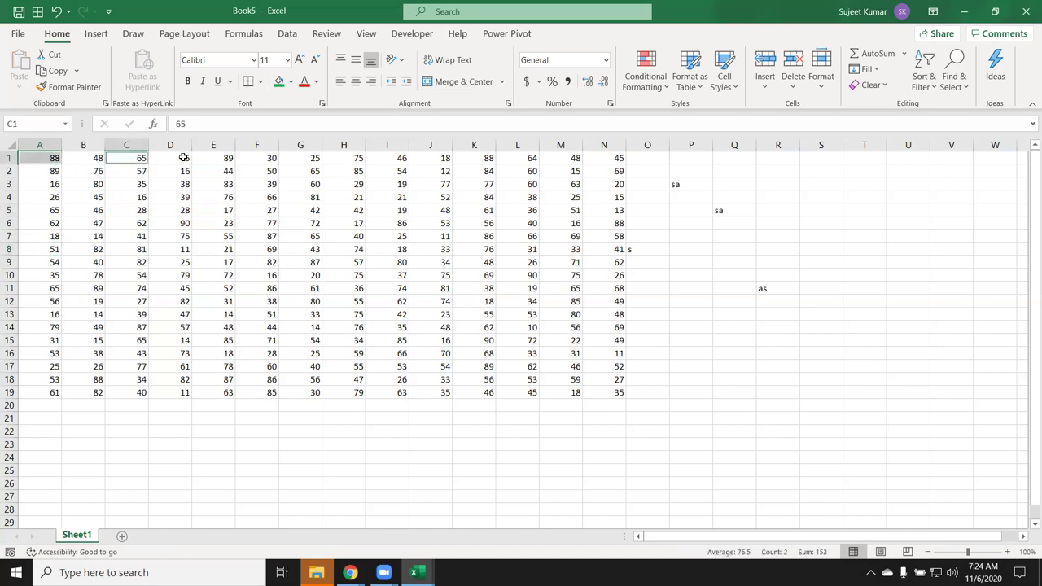
ctrl+click(218, 159)
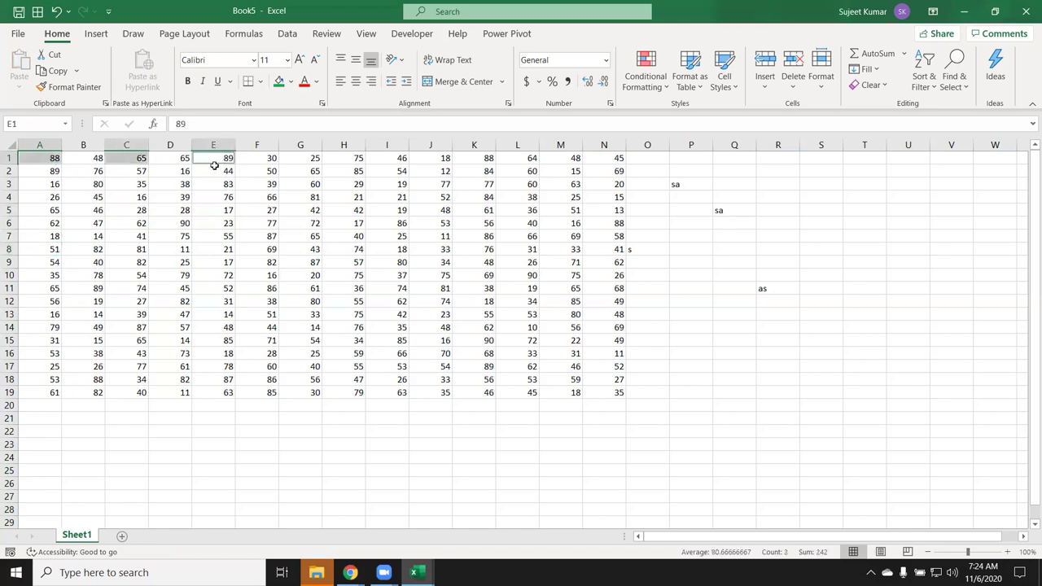
ctrl+click(51, 209)
ctrl+click(143, 210)
ctrl+click(183, 224)
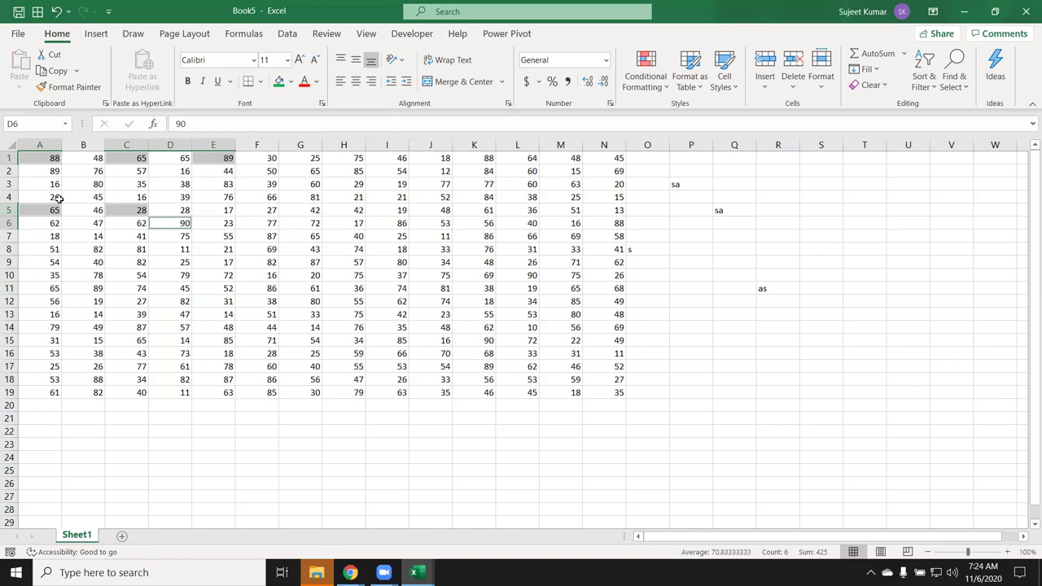
click(80, 254)
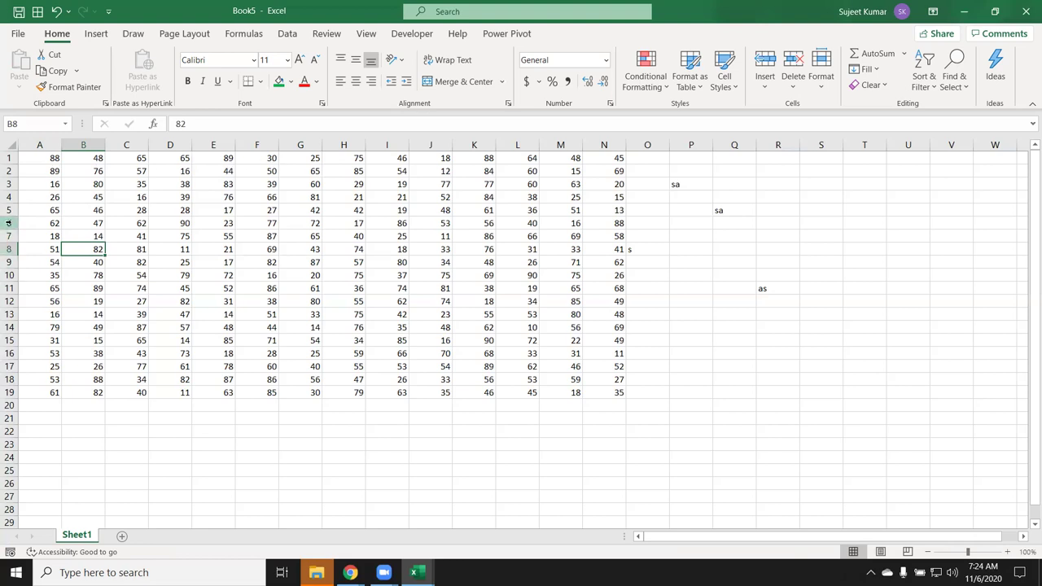
Try selecting A1:C1 together with G1:H1, then reset the selection back to A1.
ctrl+click(53, 158)
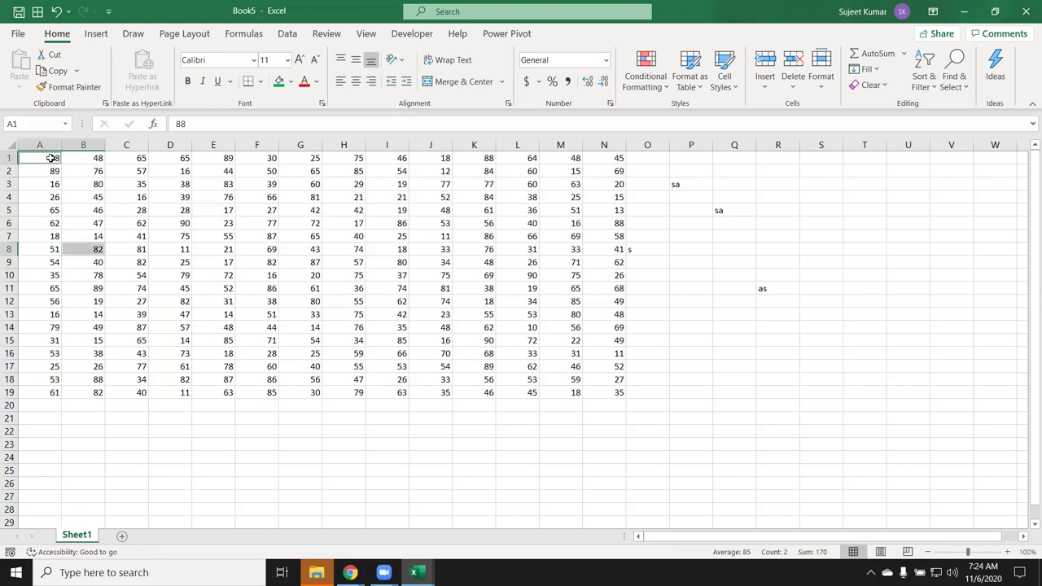
drag(58, 158, 69, 158)
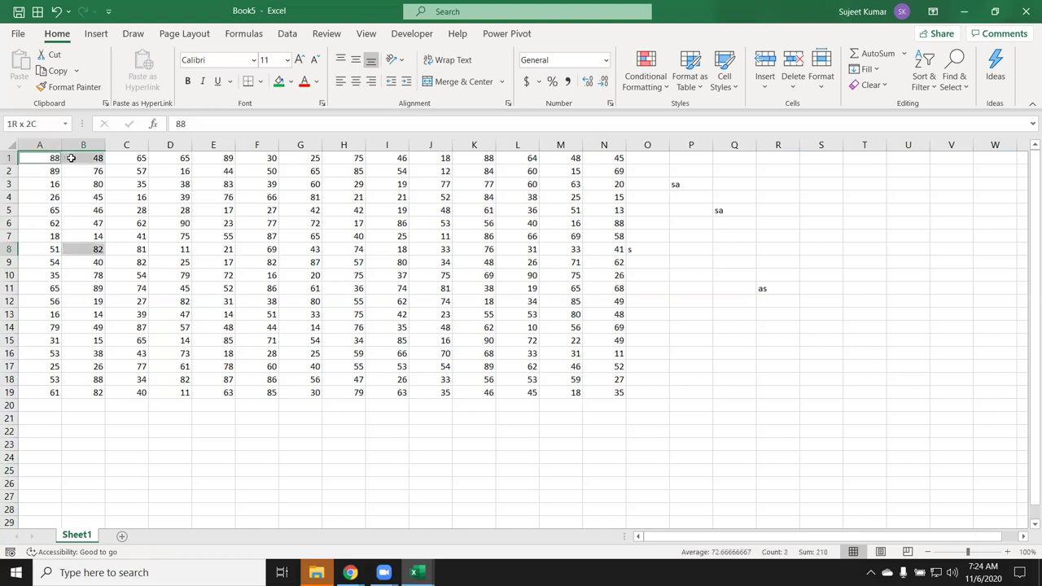
drag(71, 158, 122, 160)
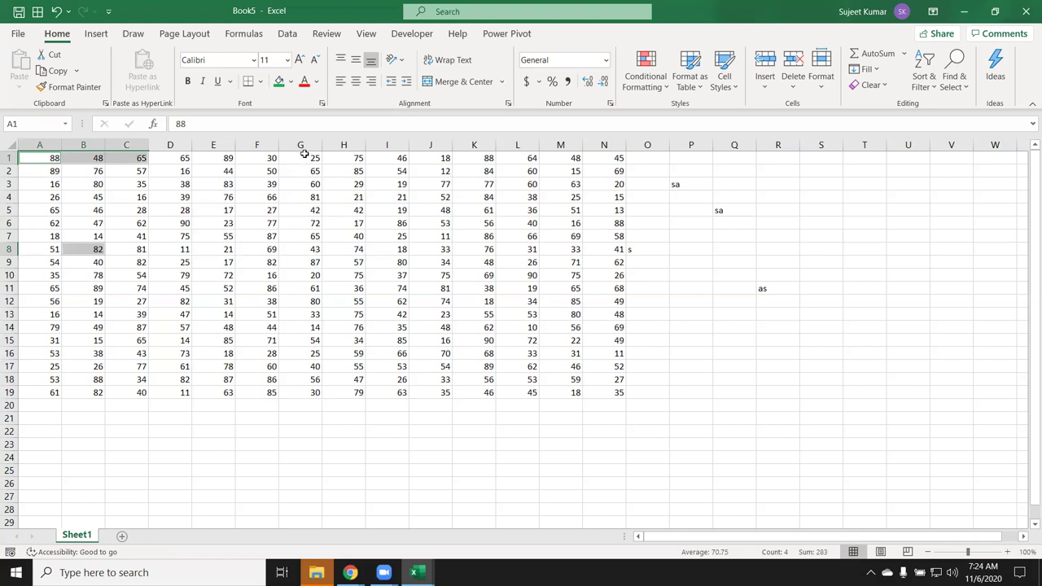
drag(304, 154, 340, 155)
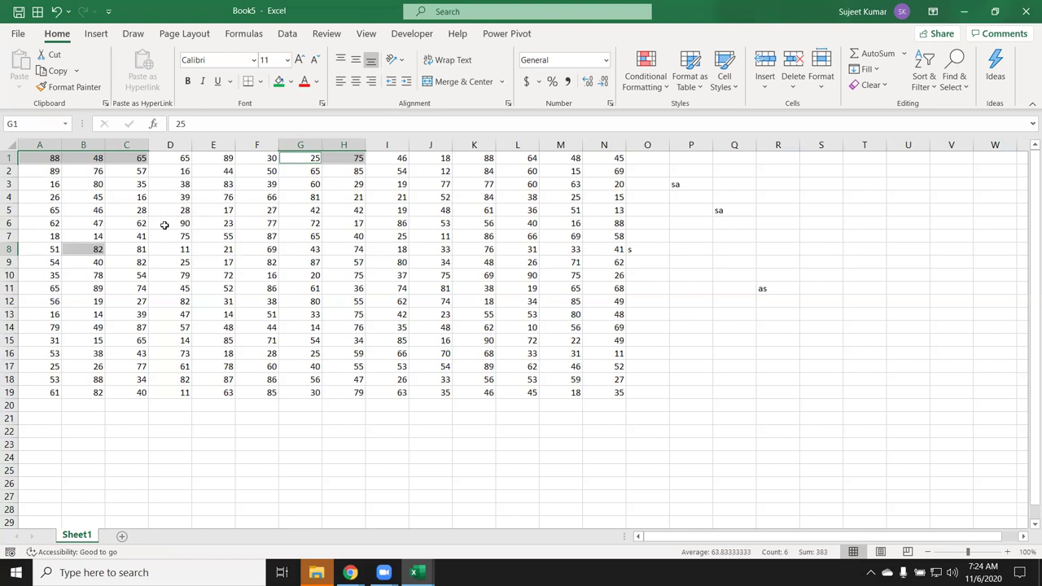
click(28, 158)
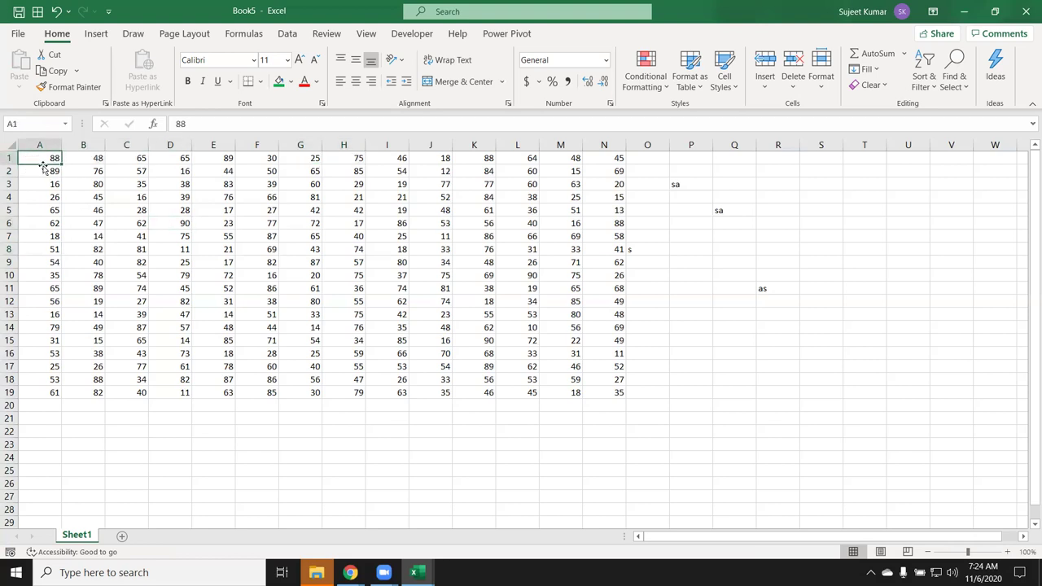
drag(43, 155, 126, 156)
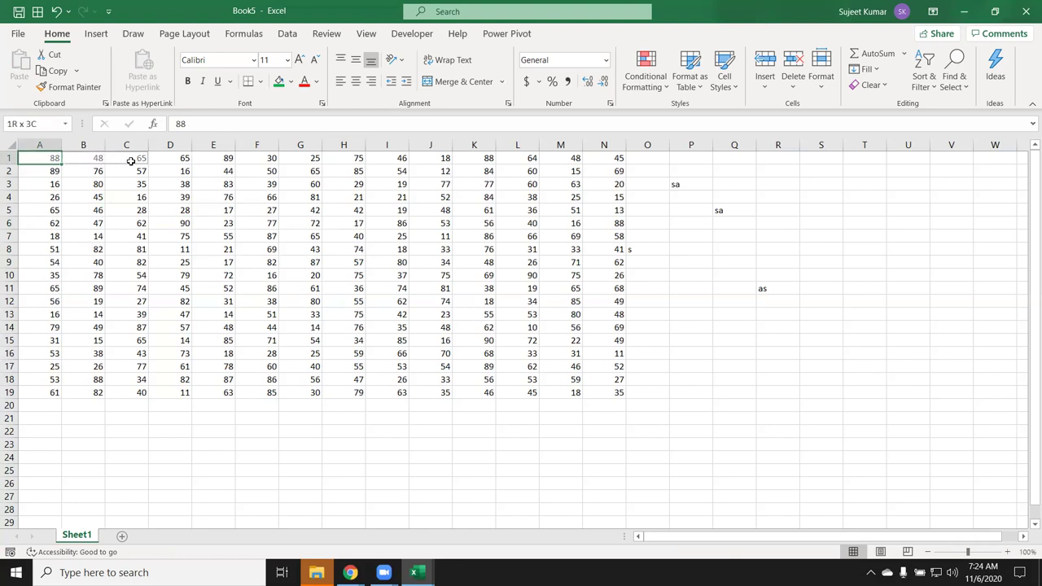
click(92, 184)
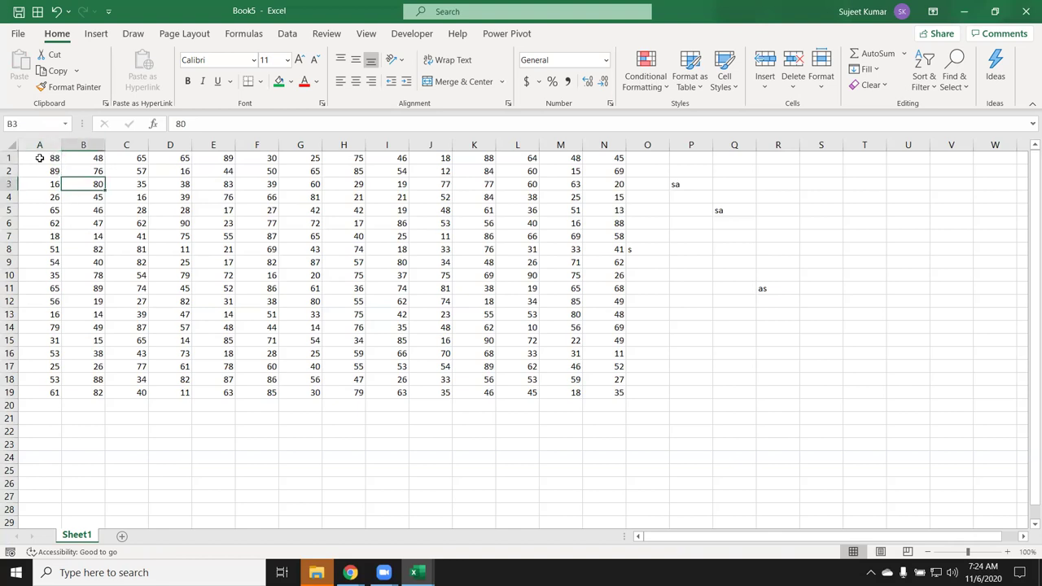
click(39, 158)
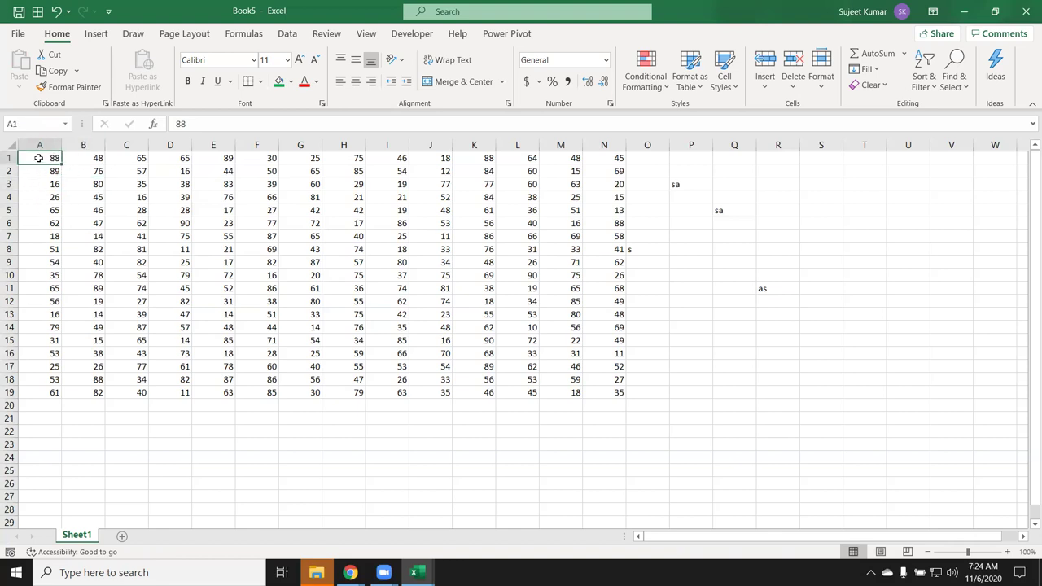
Select the three row-1 blocks A1:C1, E1:G1 and I1:K1 at the same time.
drag(72, 156, 132, 160)
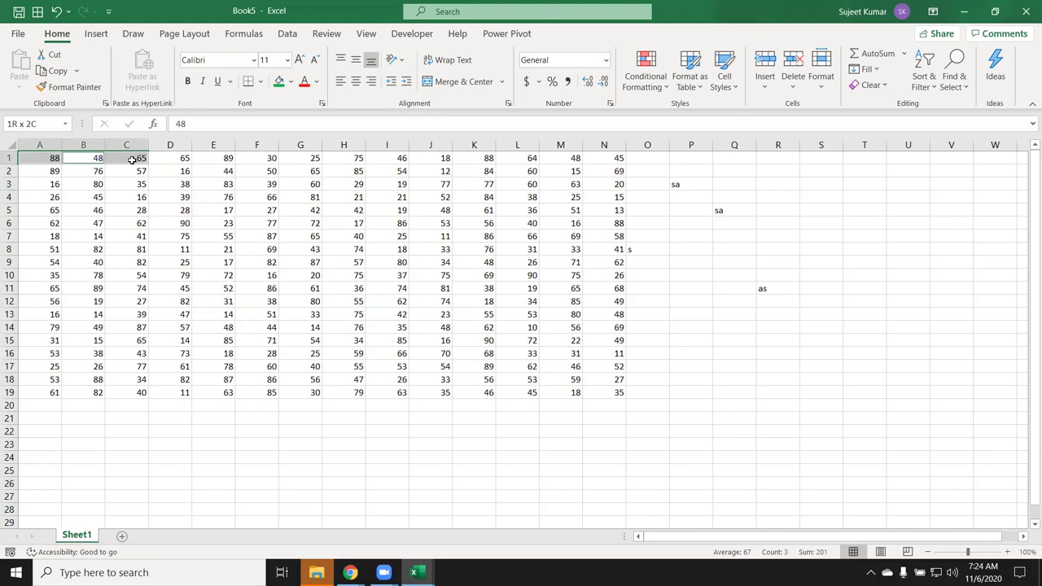
ctrl+drag(195, 159, 289, 157)
ctrl+drag(395, 158, 462, 159)
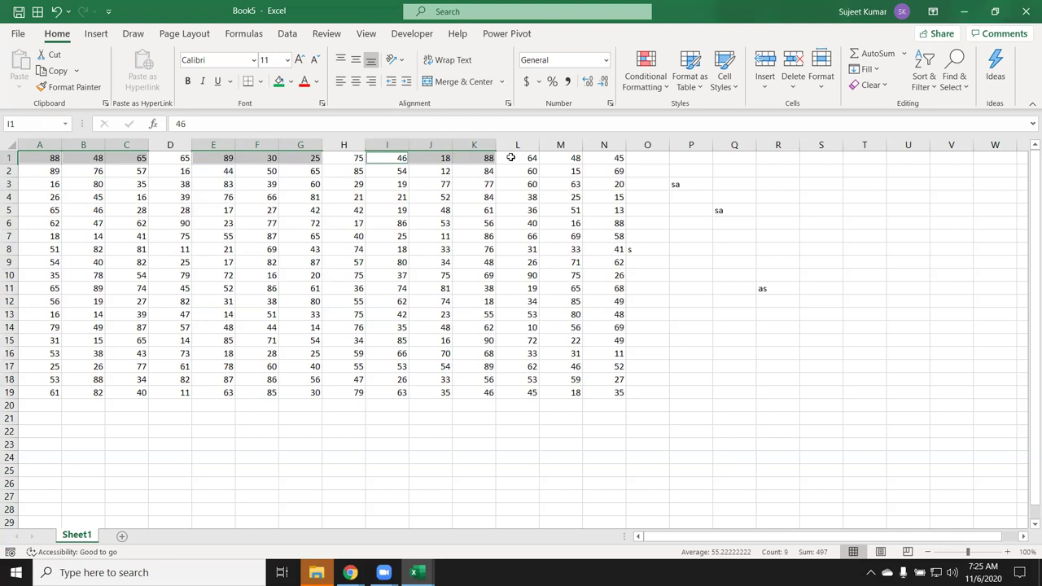
Delete the stray 'sa', 'sa', 's' and 'as' entries in O1:R12, then return to A1.
click(675, 158)
click(641, 156)
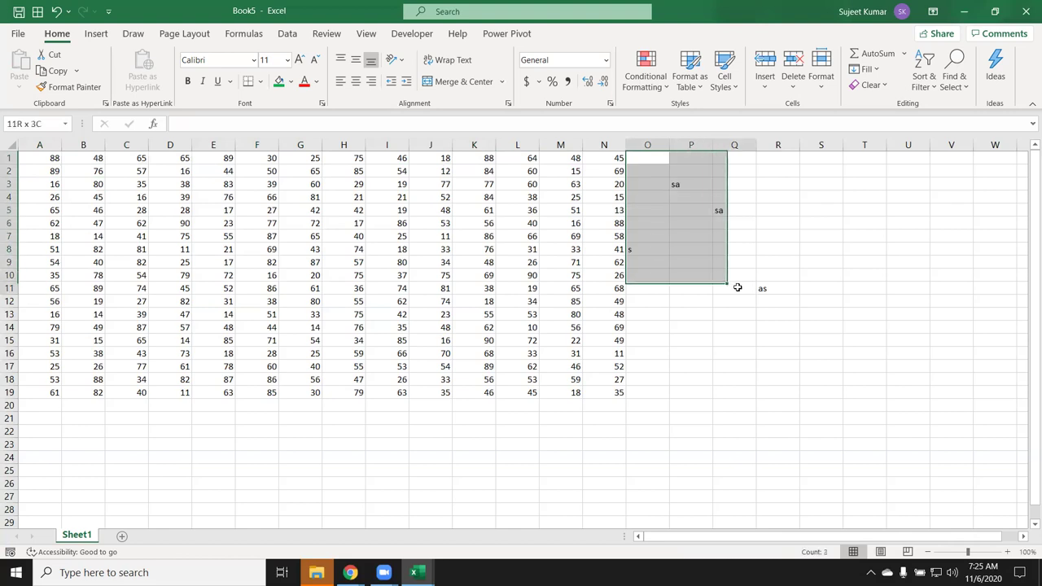
drag(640, 156, 774, 302)
key(Delete)
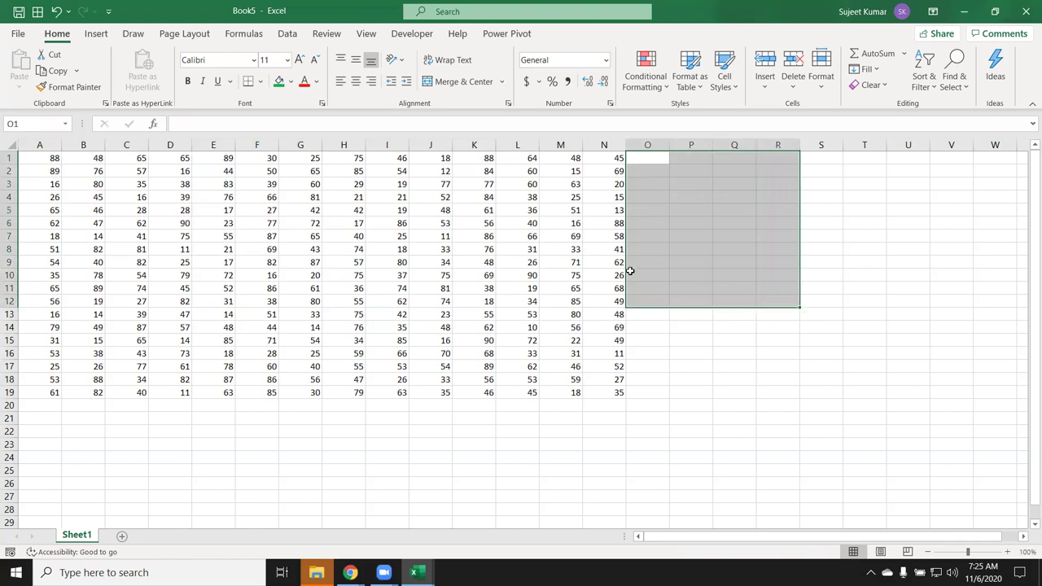
click(435, 221)
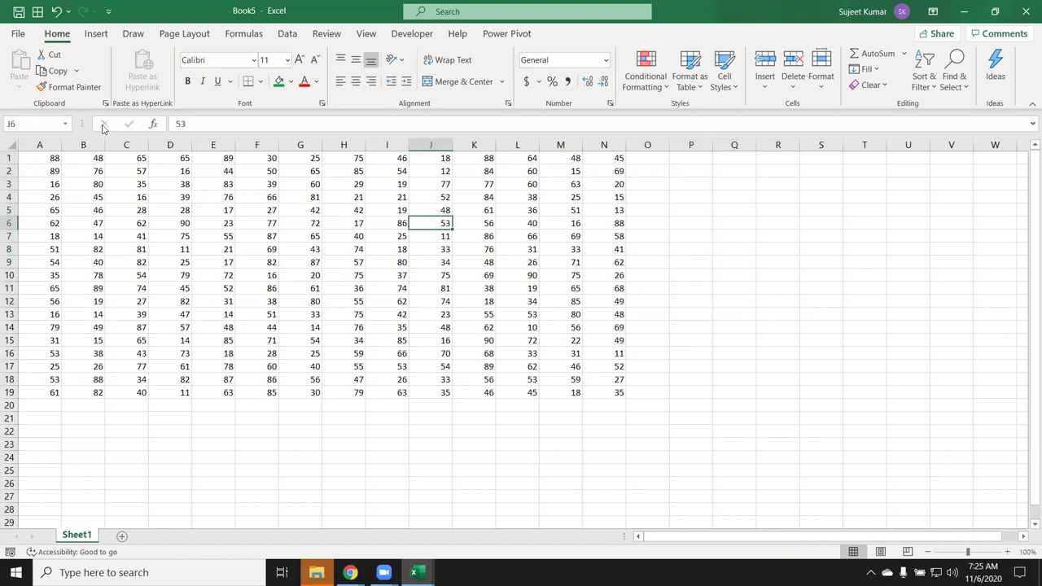
click(32, 159)
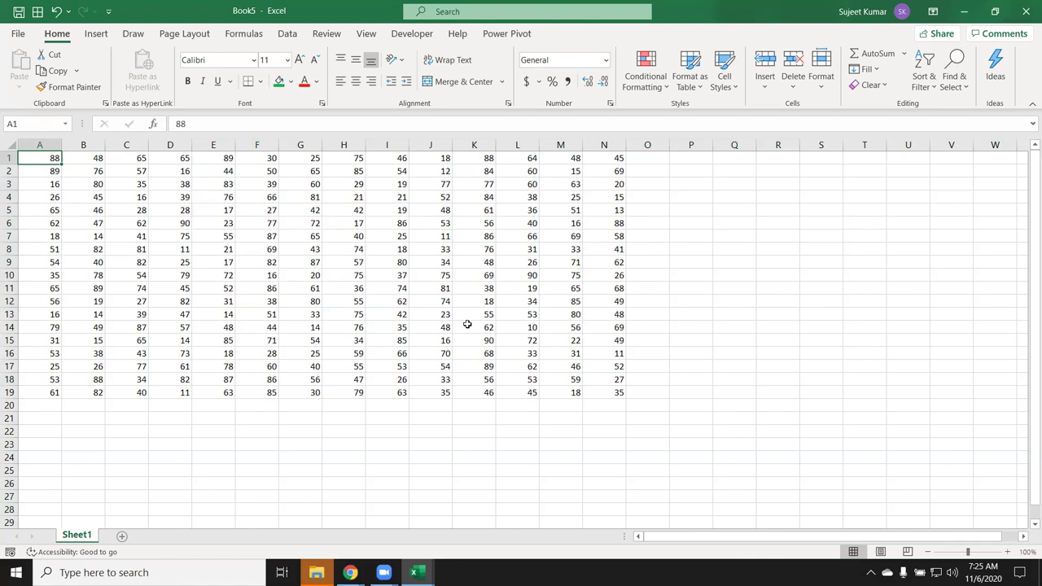
key(ctrl+End)
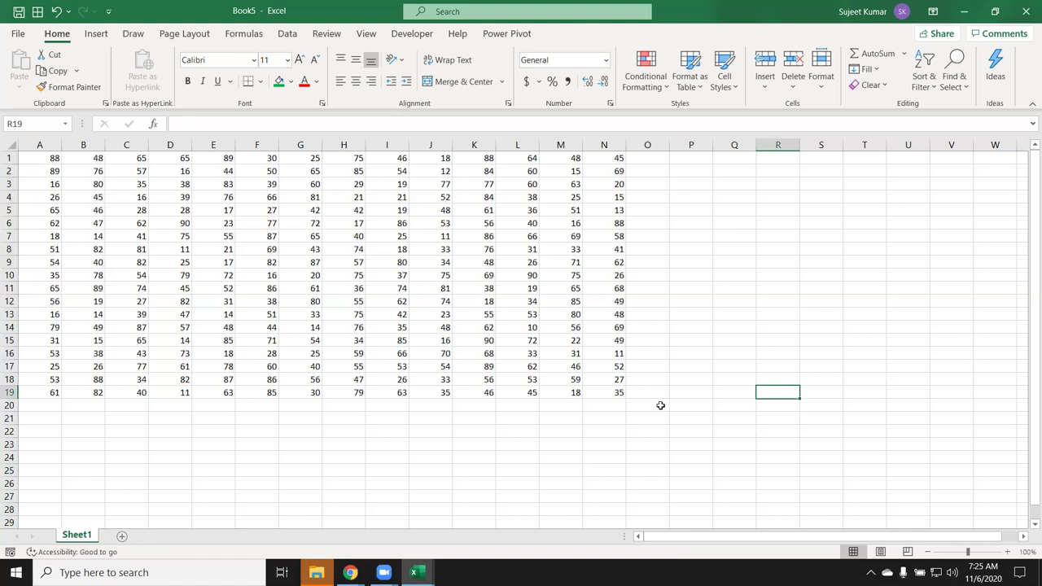
click(615, 393)
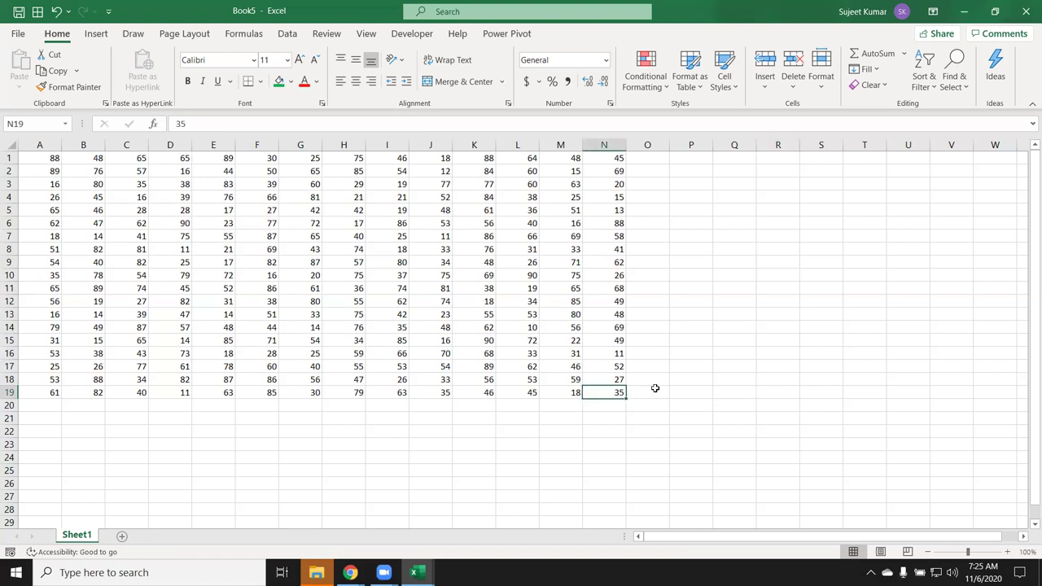
drag(652, 391, 792, 158)
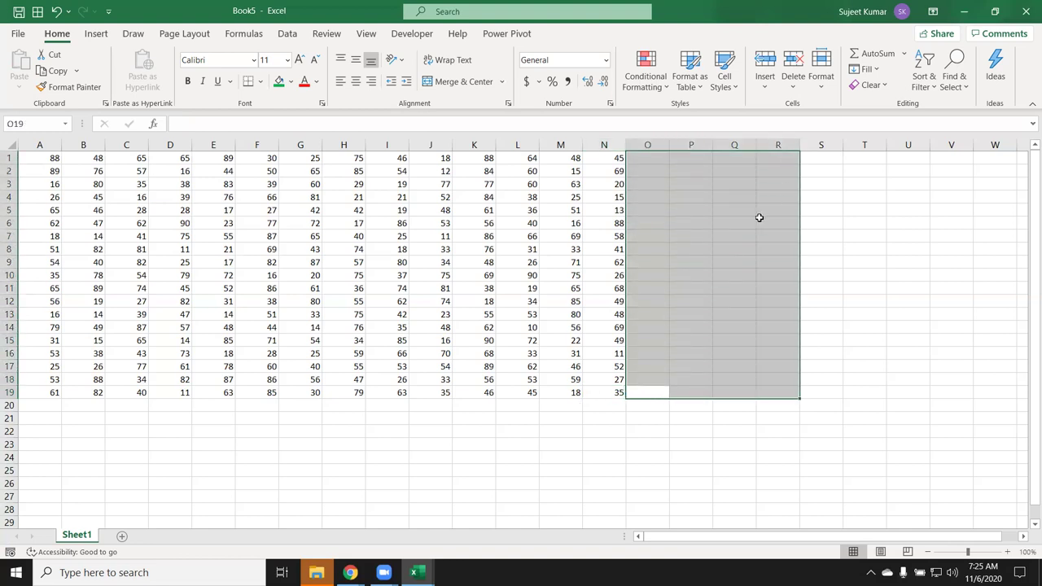
click(787, 392)
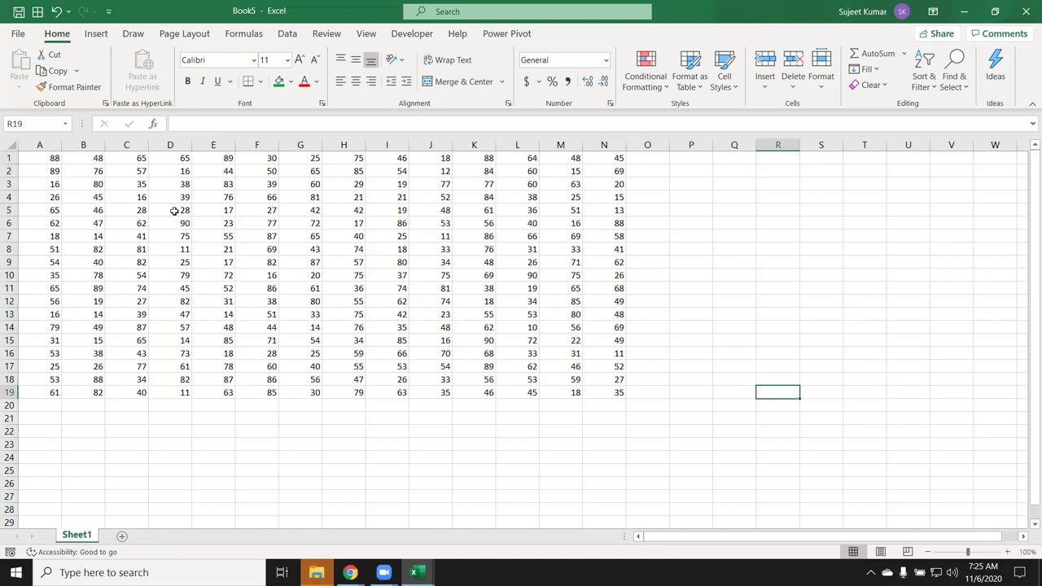
click(26, 159)
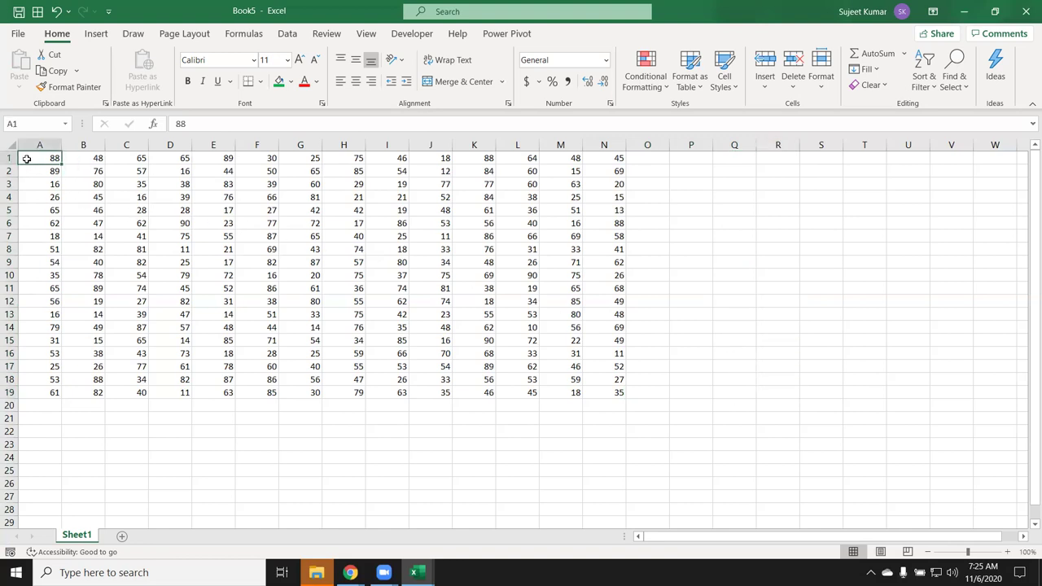
key(ctrl+End)
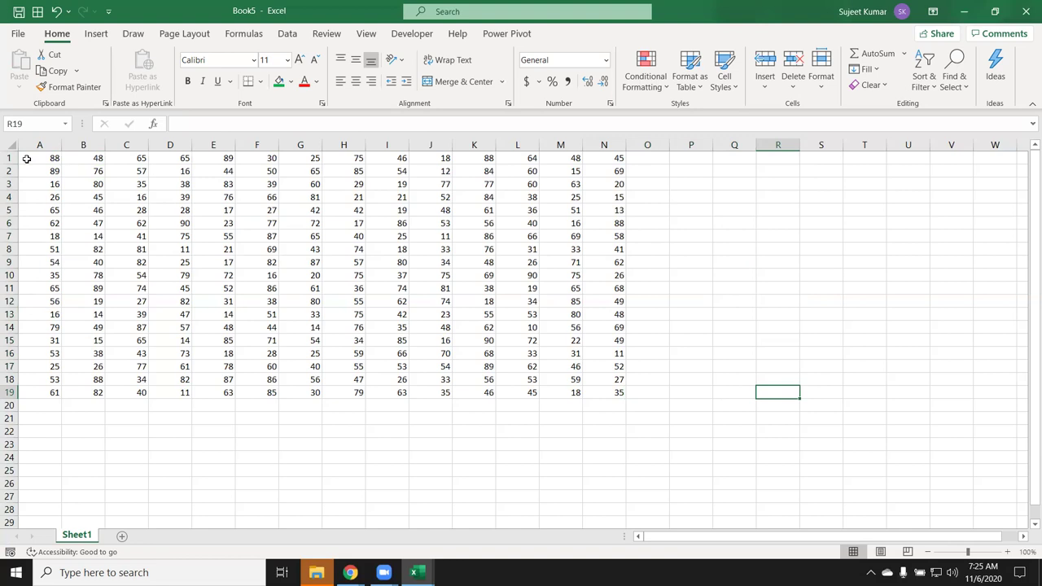
key(ctrl+Home)
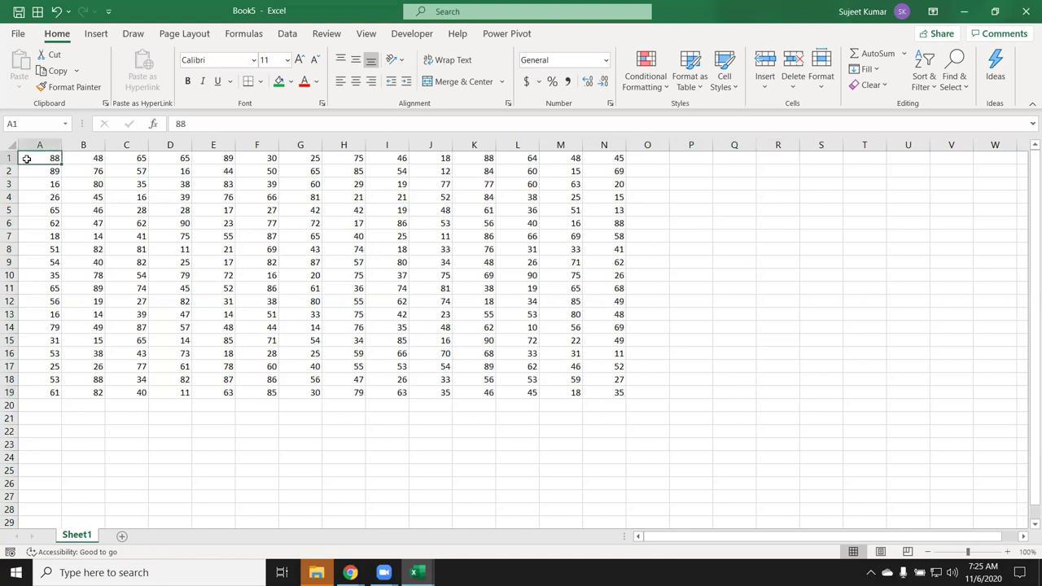
key(ctrl+End)
key(ctrl+Home)
key(ctrl+End)
key(ctrl+Home)
click(27, 158)
key(End)
key(End)
key(End)
key(End)
key(End)
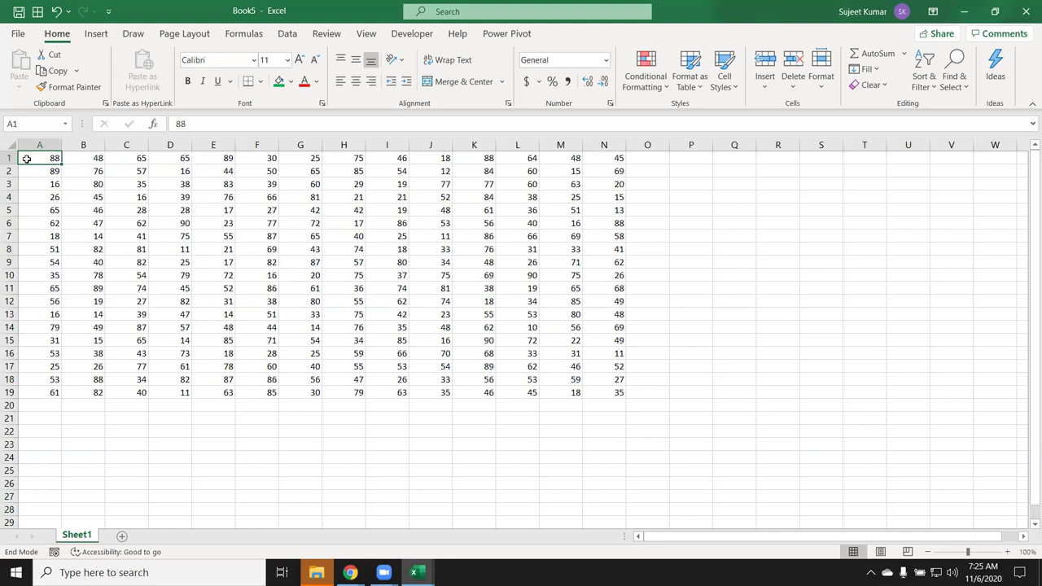
key(Down)
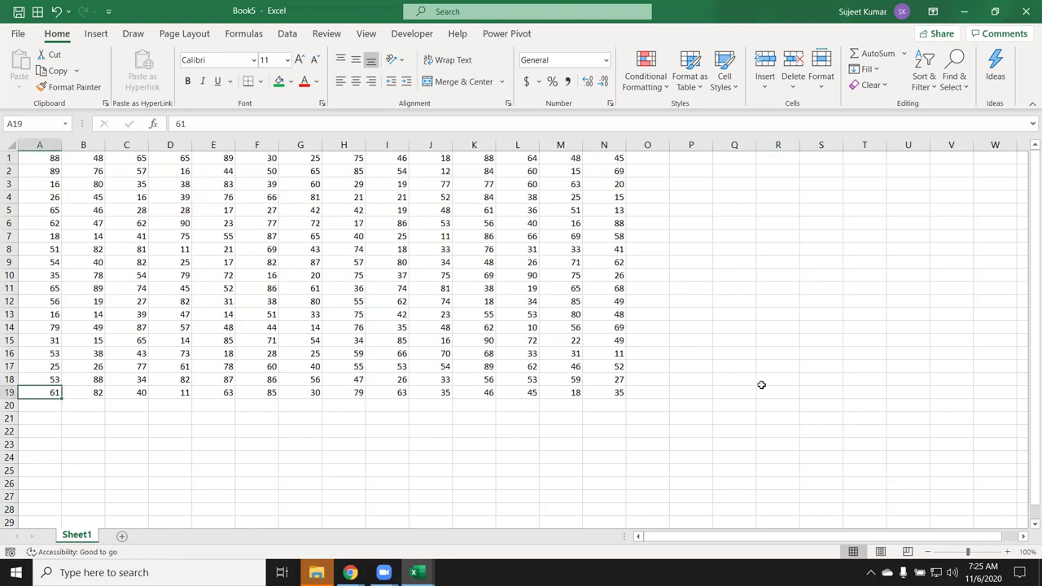
click(760, 386)
click(741, 390)
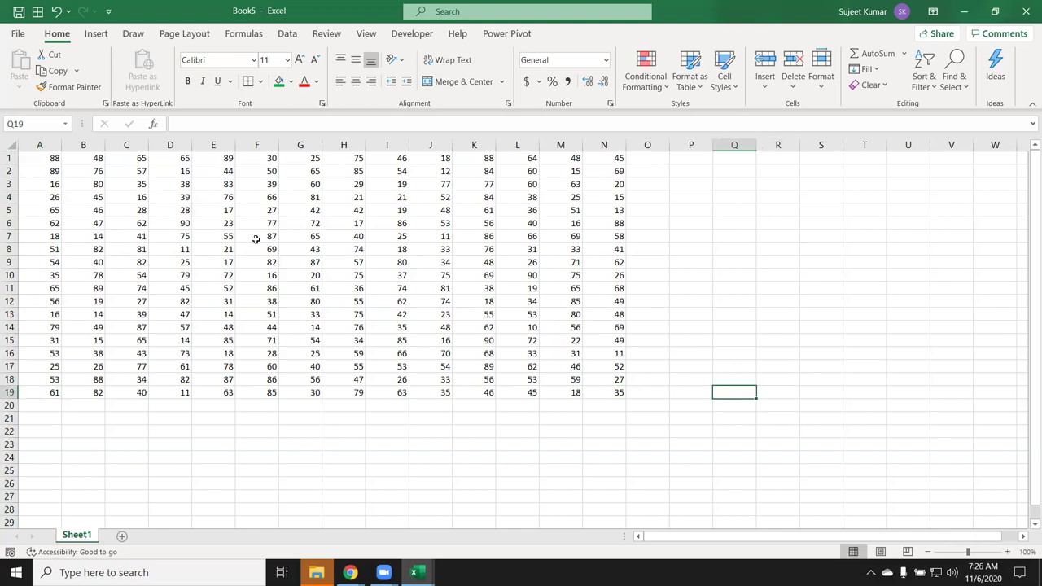
click(26, 398)
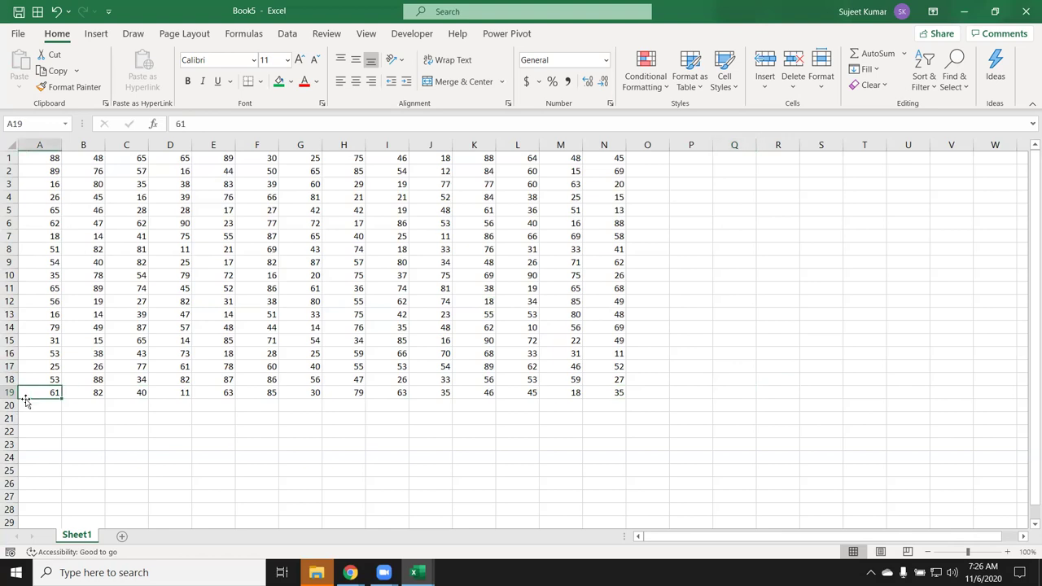
scroll(25, 401, down, 3)
scroll(26, 401, up, 3)
scroll(26, 400, down, 4)
scroll(25, 401, up, 4)
scroll(25, 401, down, 5)
scroll(25, 401, up, 5)
scroll(26, 401, down, 5)
scroll(25, 400, up, 5)
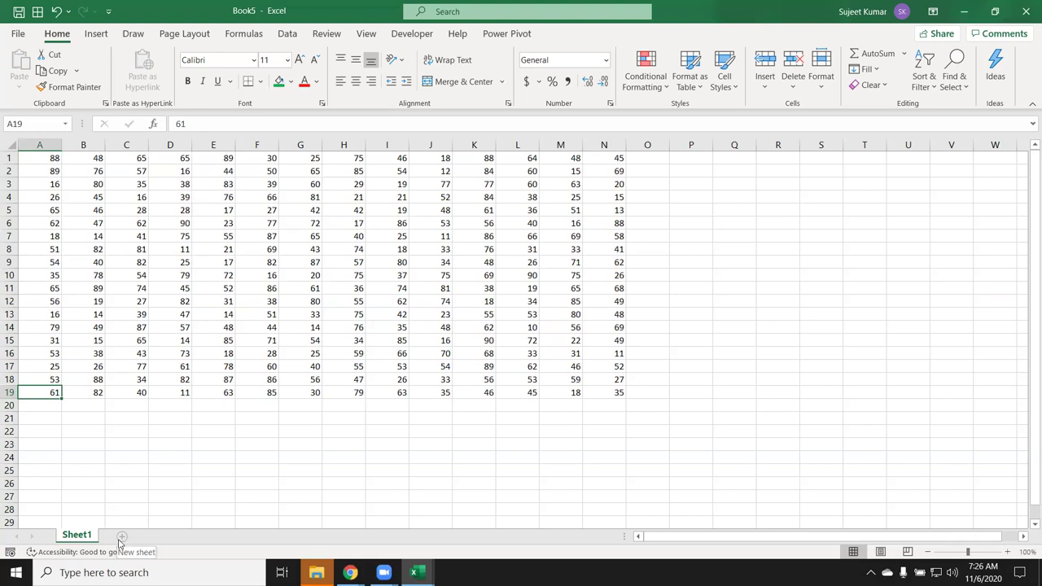
click(121, 537)
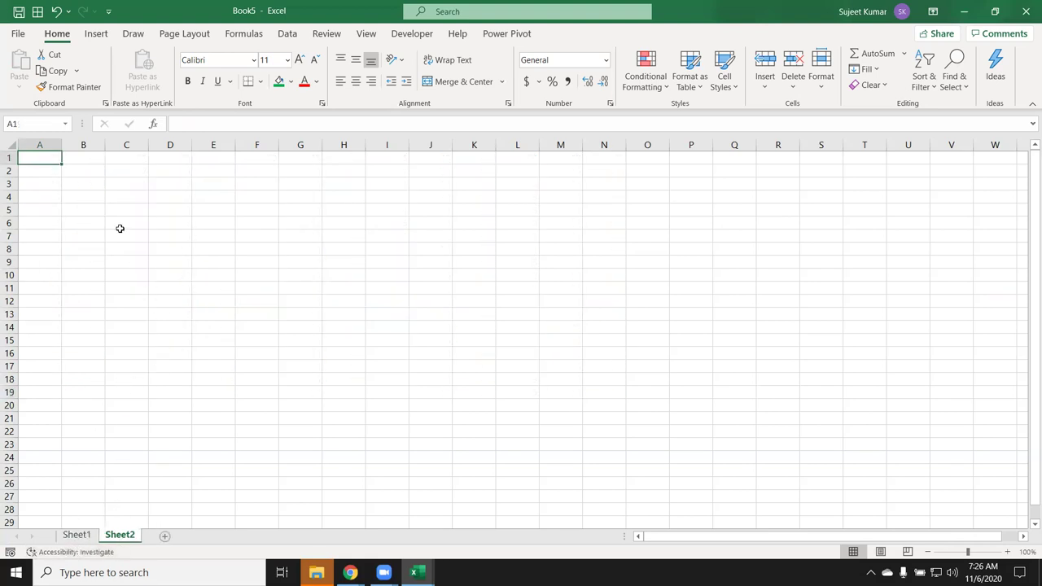
click(91, 197)
text(4685354)
click(210, 240)
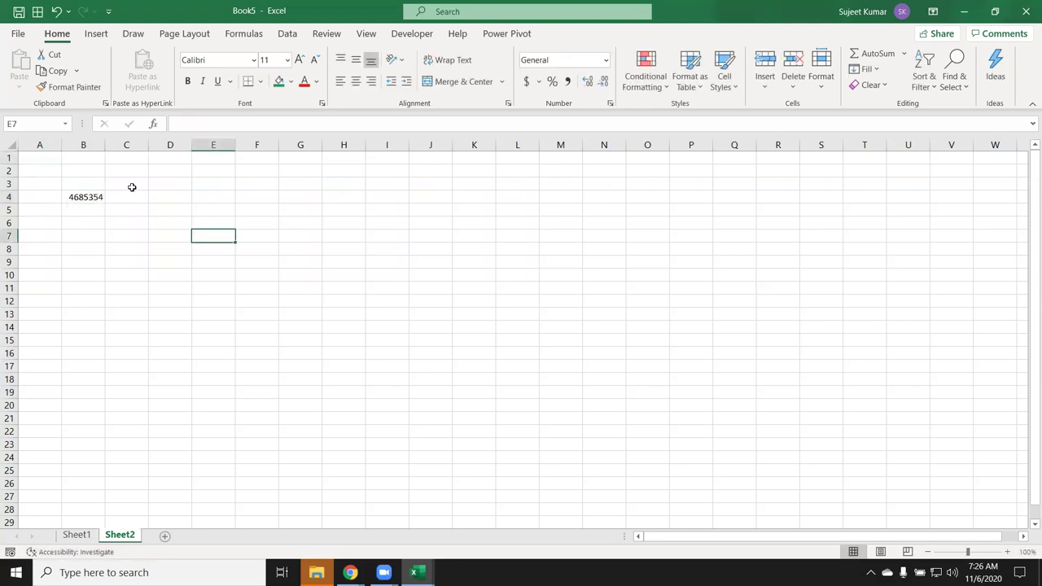
click(84, 196)
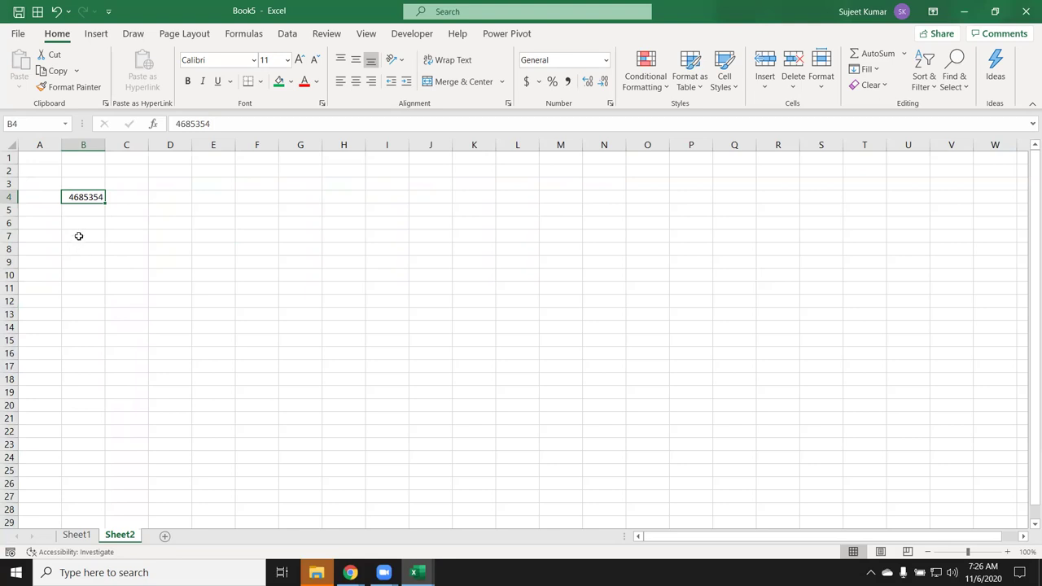
Change B4's last digit to 6 so it reads 4685356.
click(216, 123)
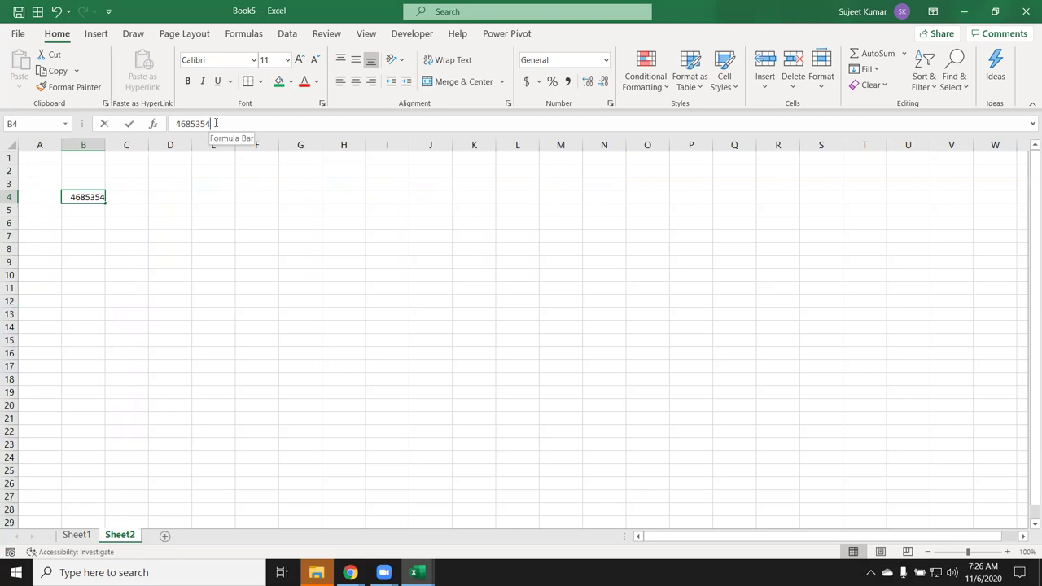
key(BackSpace)
text(6)
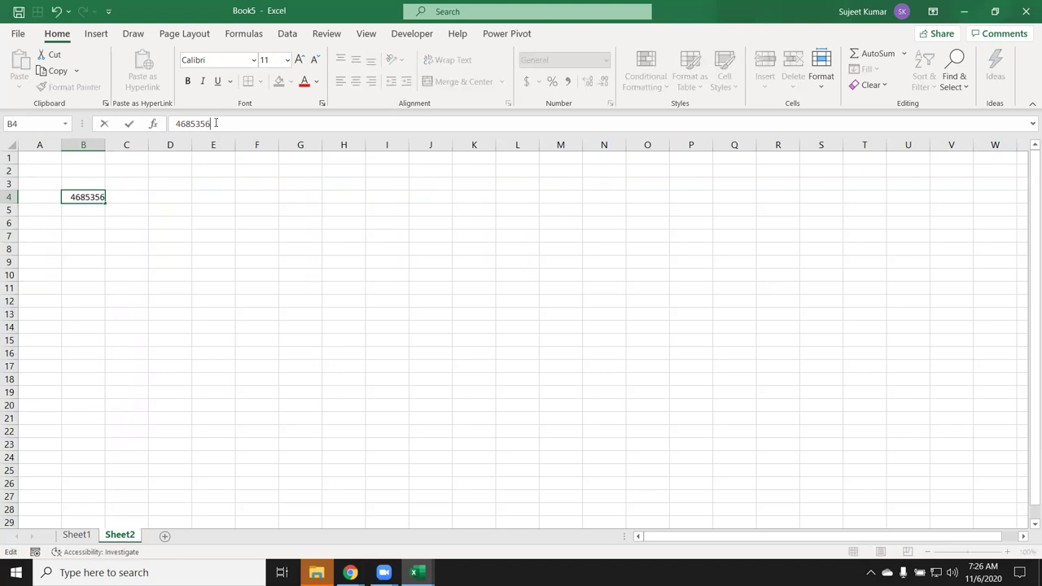
key(Return)
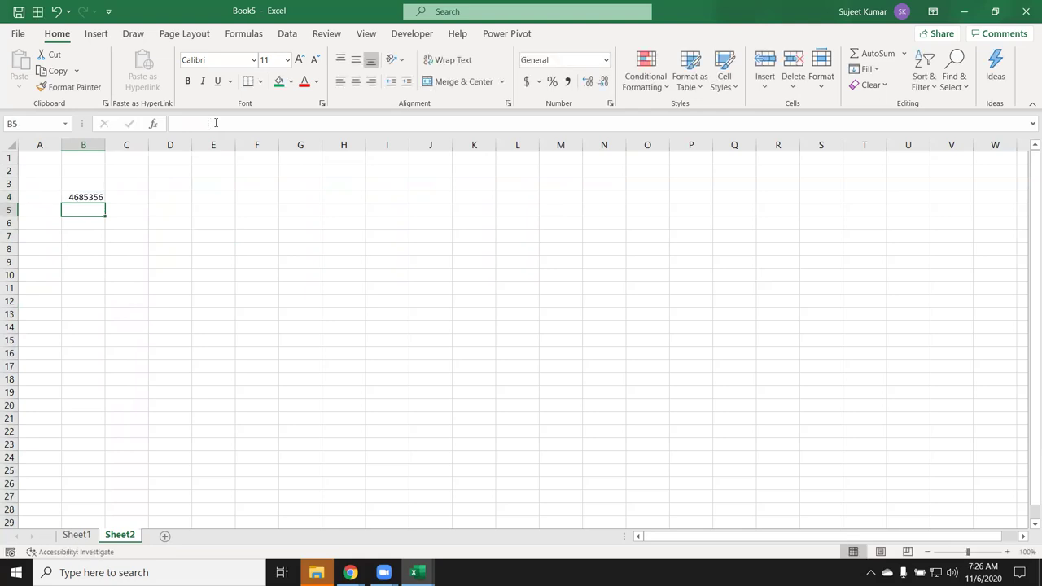
double_click(86, 197)
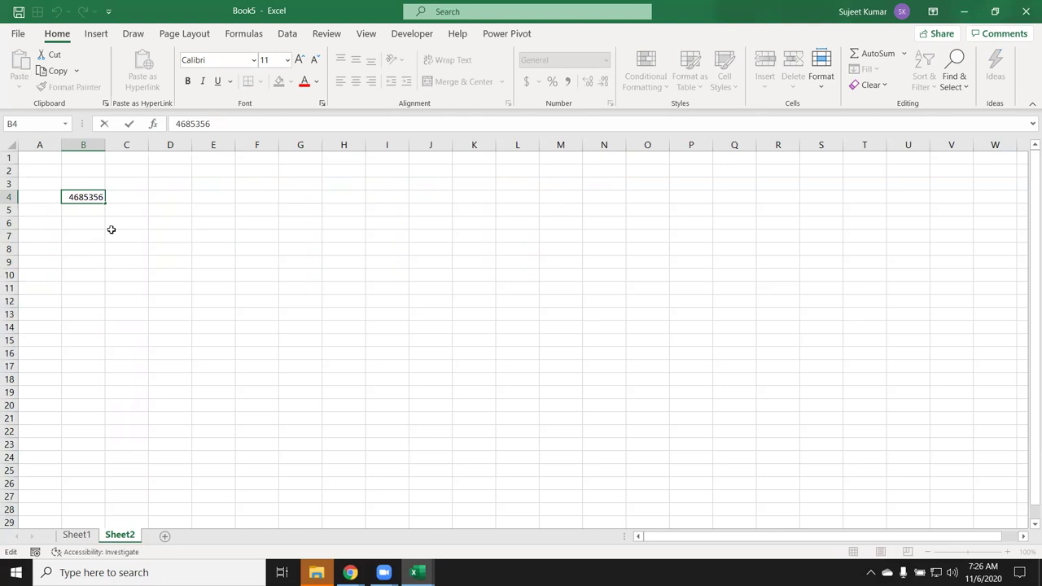
key(Escape)
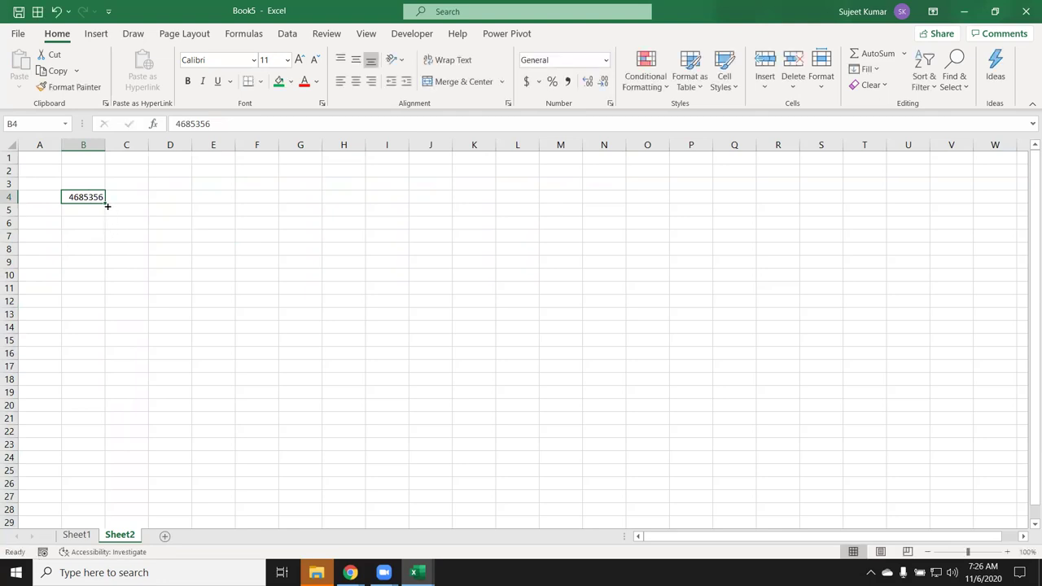
Replace B4 with 85, enter 36 in C4 and 85 in D4, and begin a formula in E4.
key(Delete)
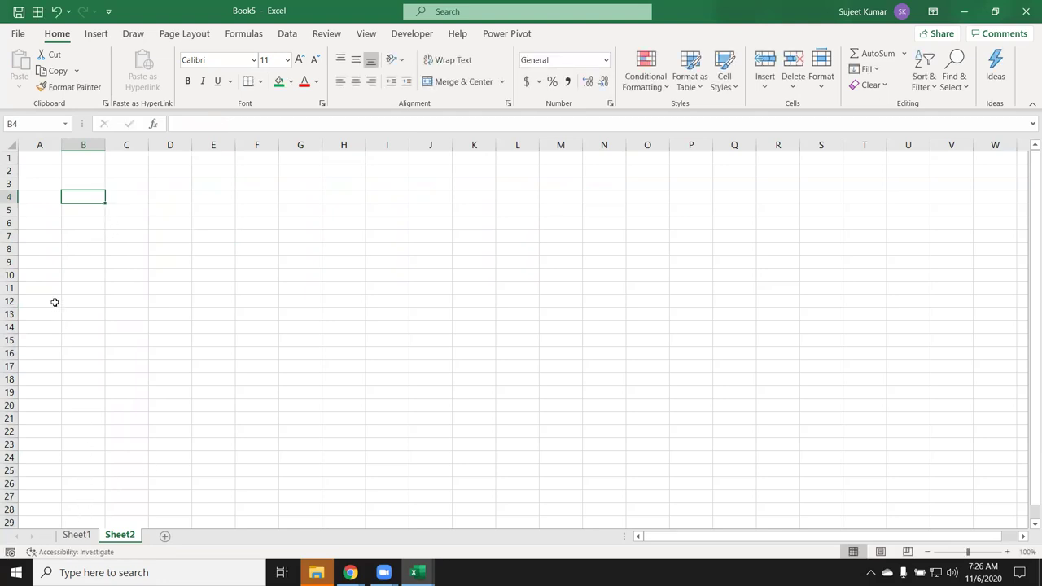
text(85)
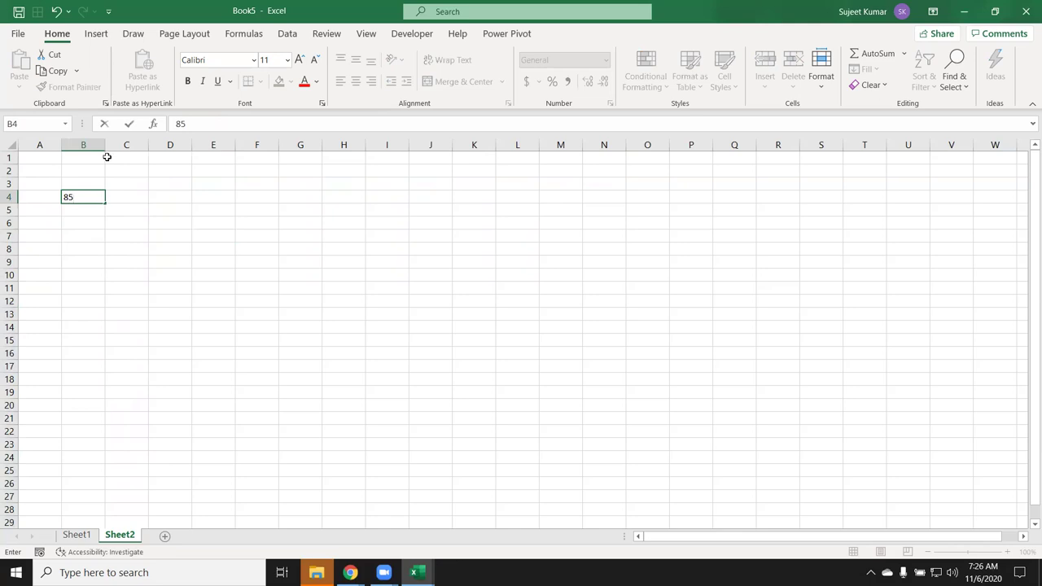
click(121, 196)
text(36)
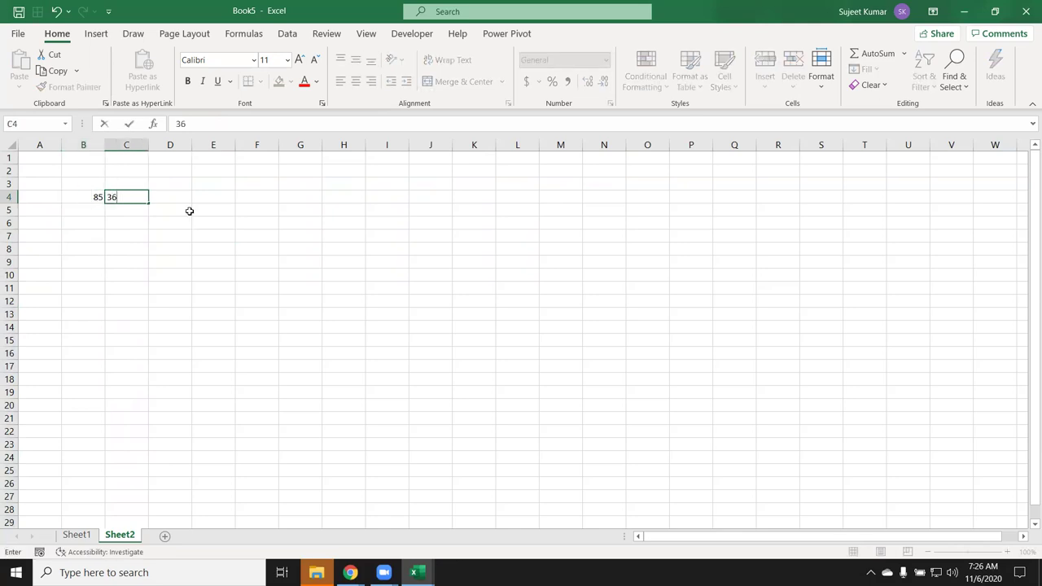
click(166, 197)
text(85)
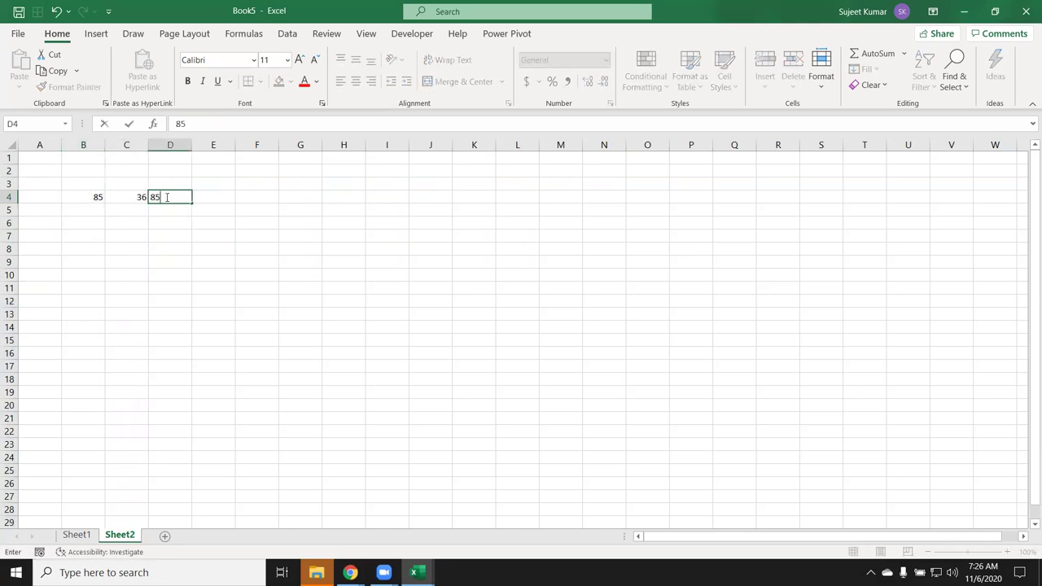
click(207, 200)
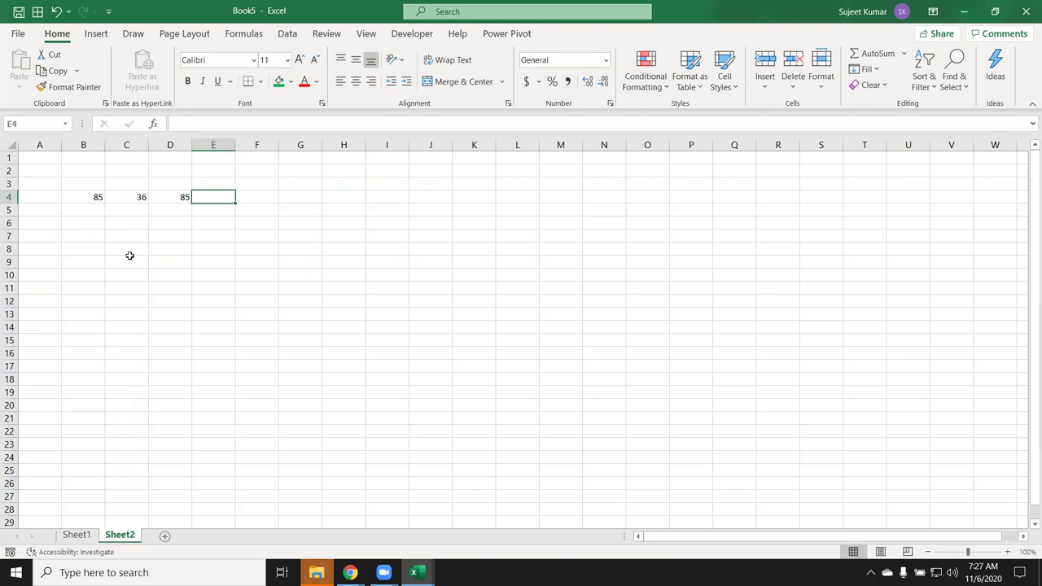
text(=)
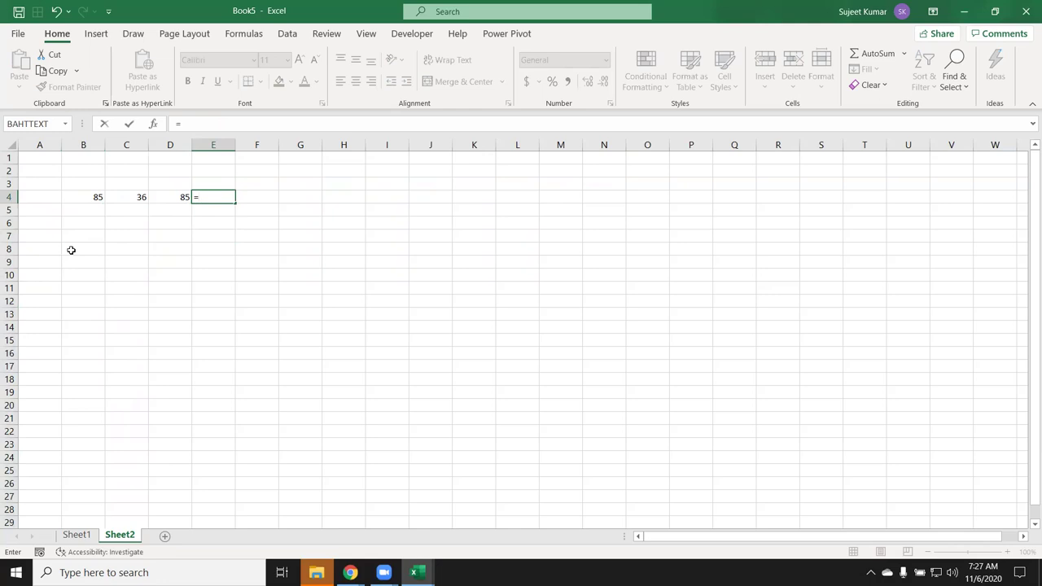
Enter =B4+C4+D4 in E4 to get 206, then type =sum in E5.
click(89, 197)
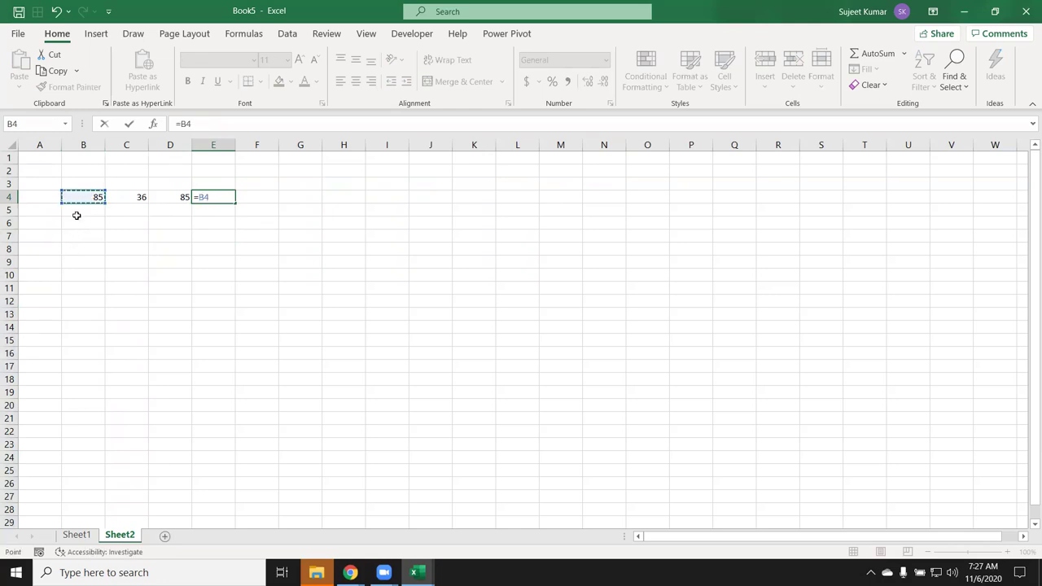
text(+)
click(125, 197)
text(+)
click(185, 198)
key(Return)
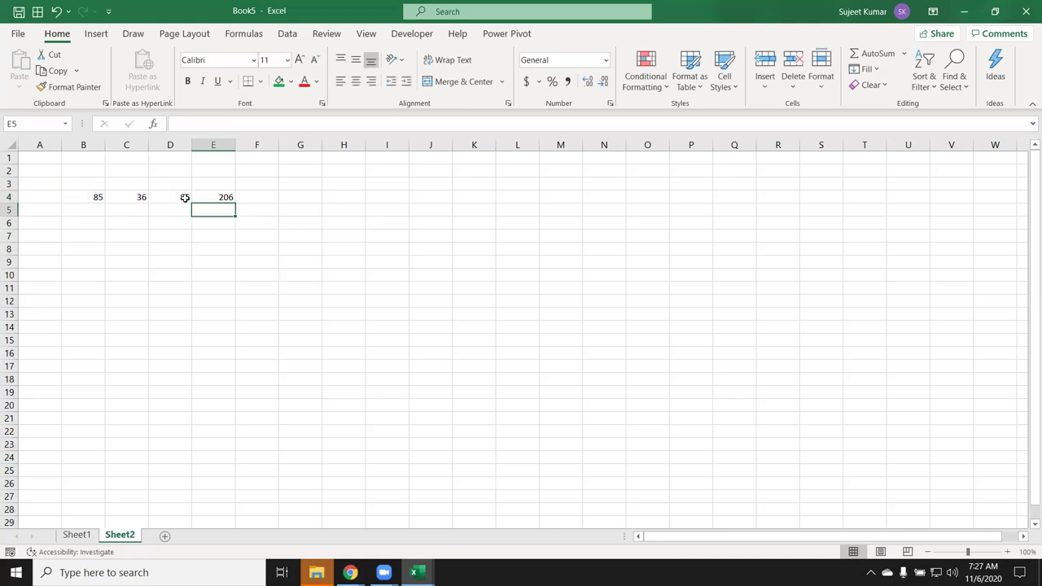
click(210, 196)
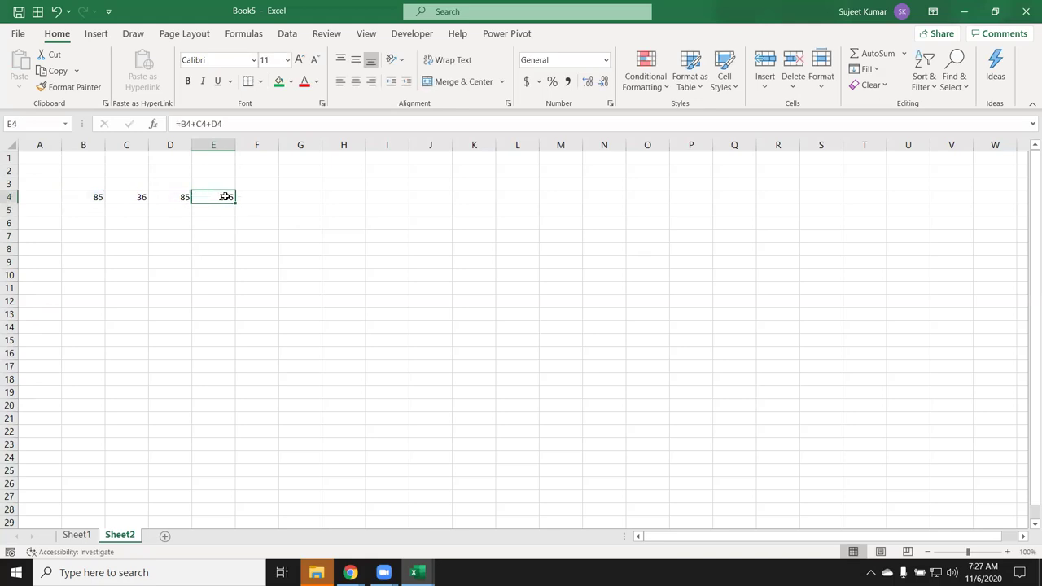
key(Return)
text(=sum)
Complete E5 as =SUM(B4:D4), showing 206, and check its range against E4.
key(Tab)
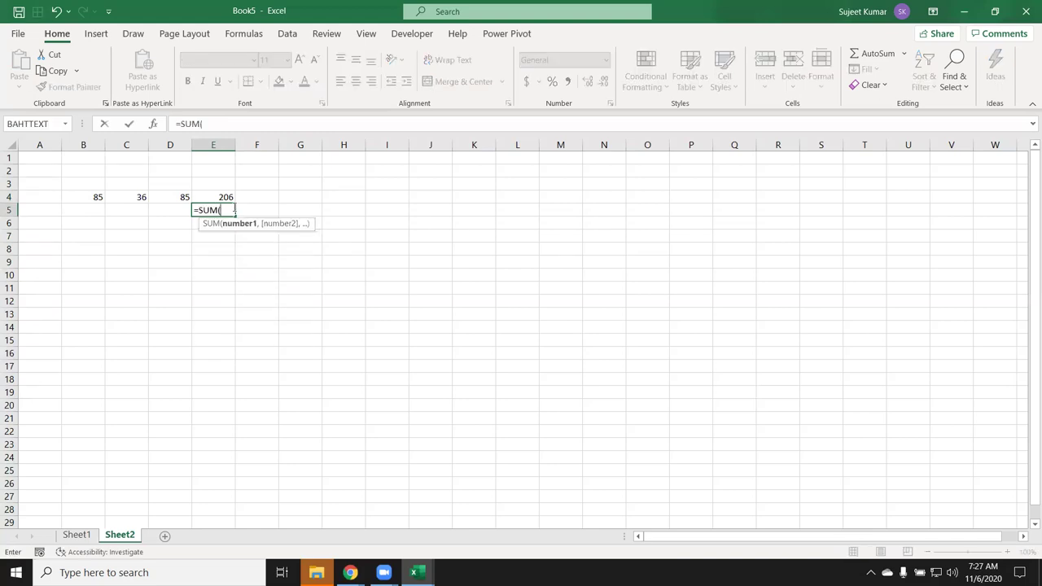
click(85, 196)
drag(112, 194, 170, 195)
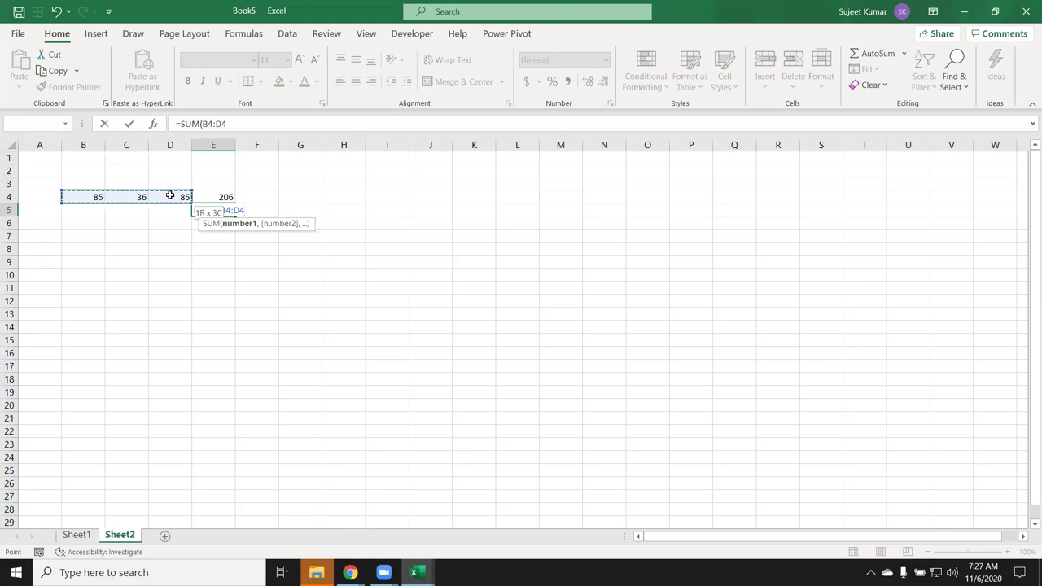
drag(169, 196, 169, 196)
key(Return)
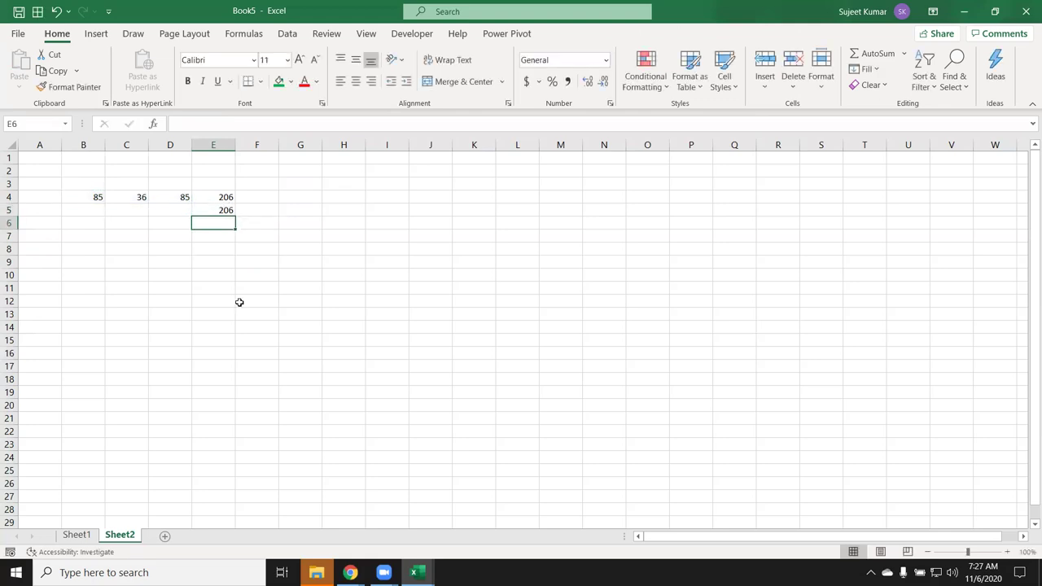
click(224, 199)
click(227, 211)
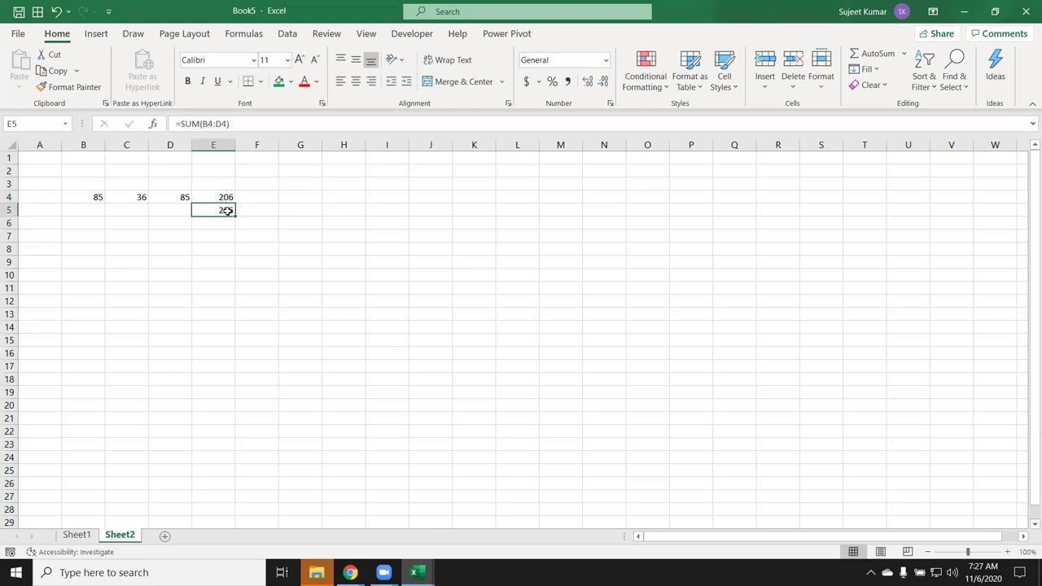
double_click(226, 211)
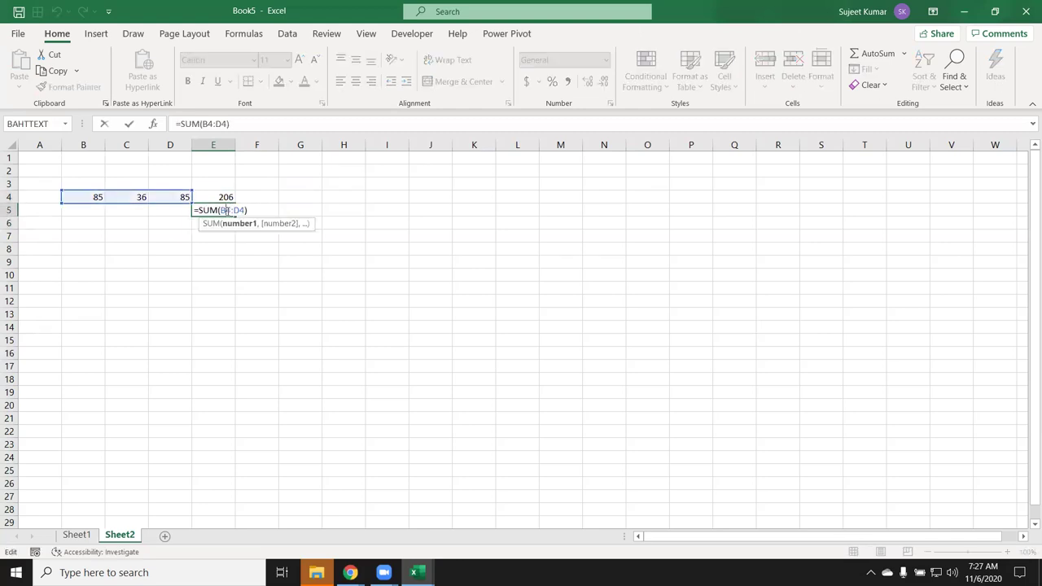
key(Return)
click(226, 209)
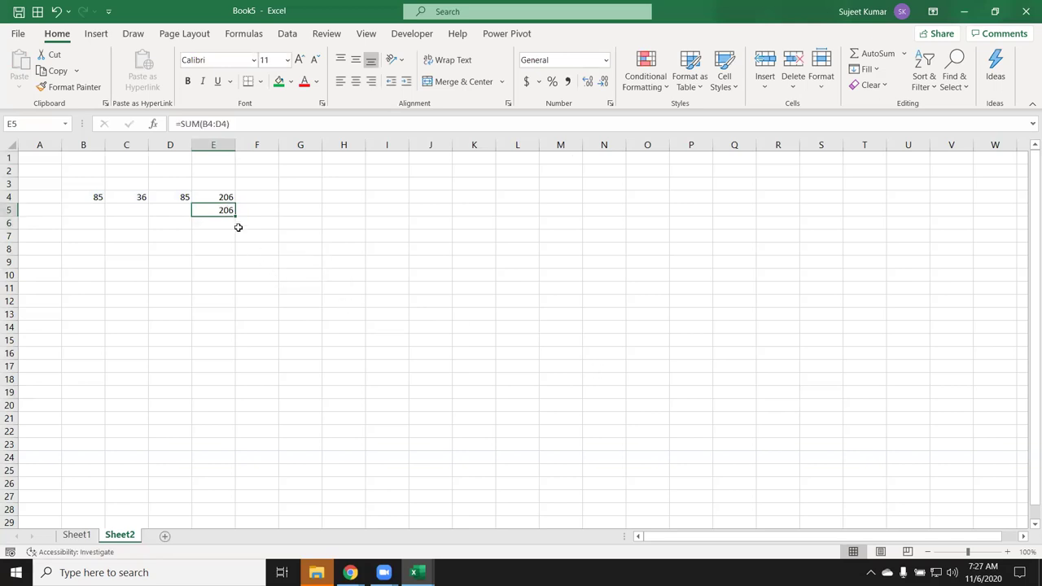
double_click(219, 209)
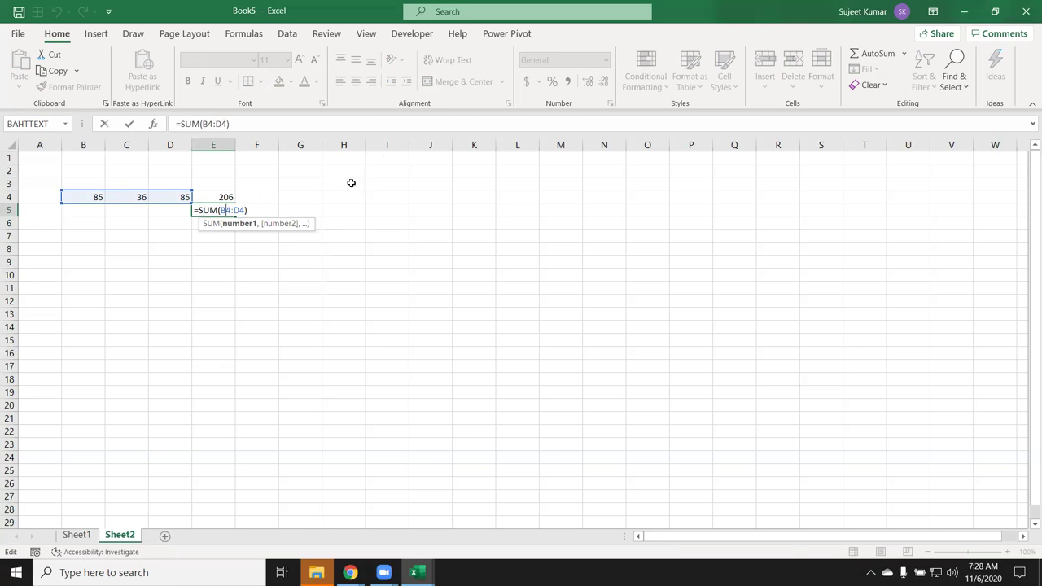
text(,)
click(357, 173)
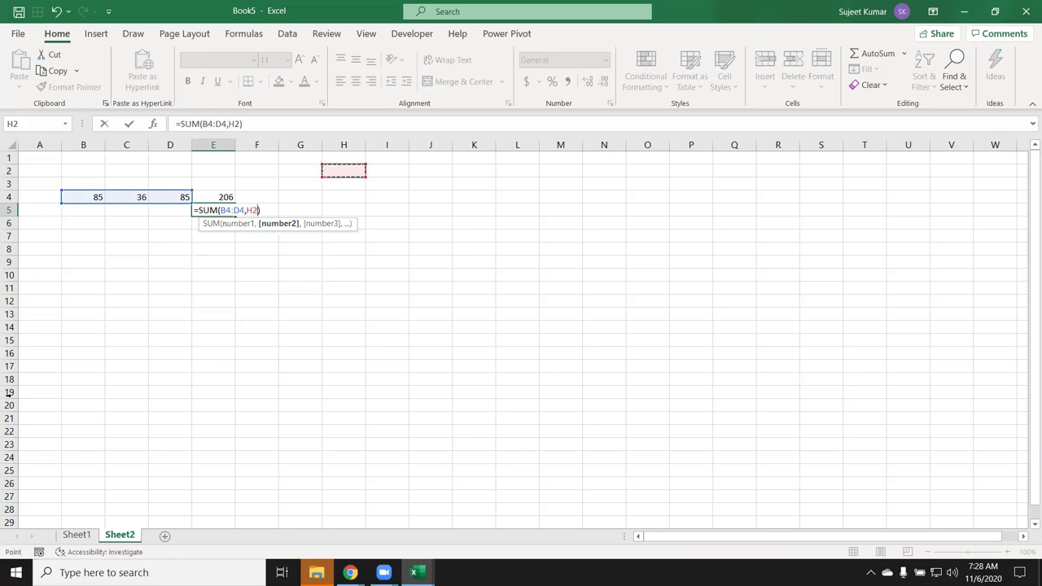
key(BackSpace)
key(BackSpace)
key(BackSpace)
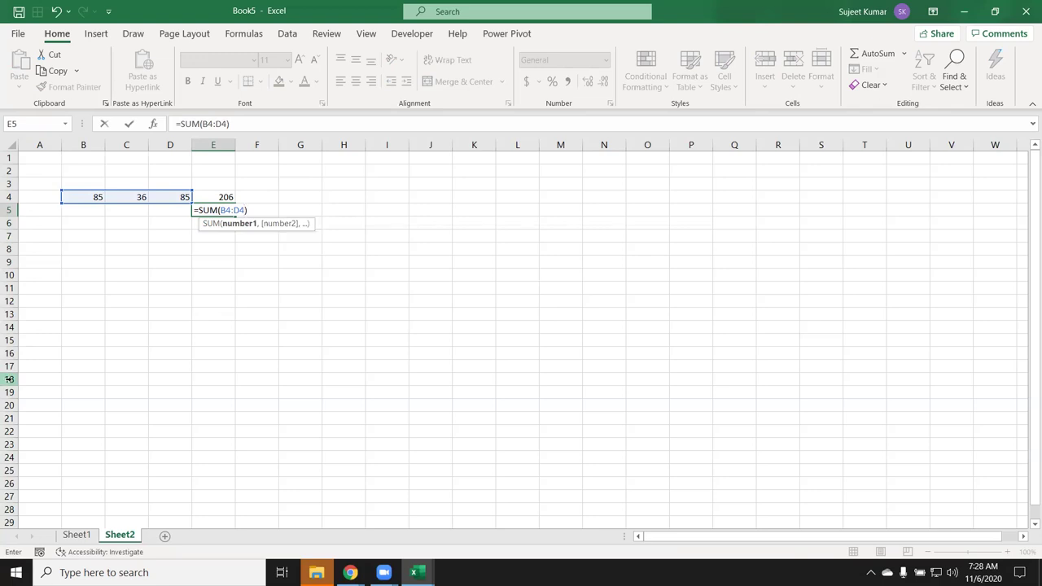
key(ctrl+Return)
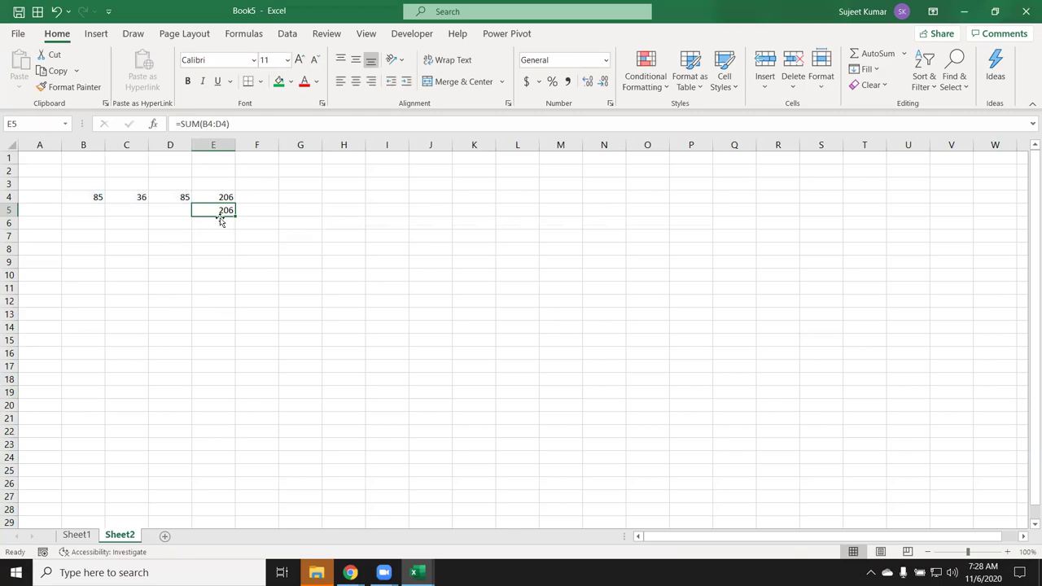
double_click(226, 210)
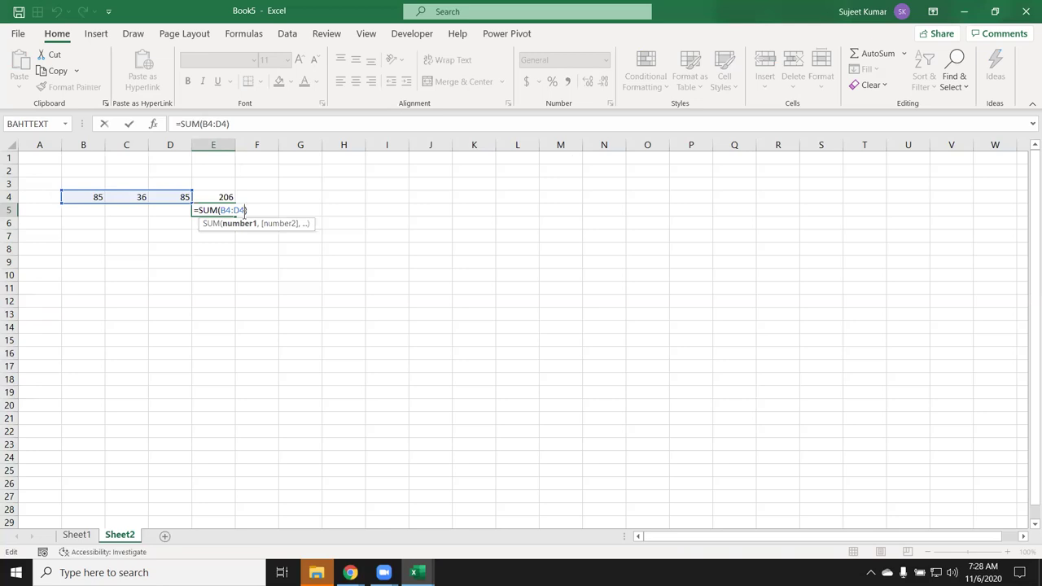
key(ctrl+Return)
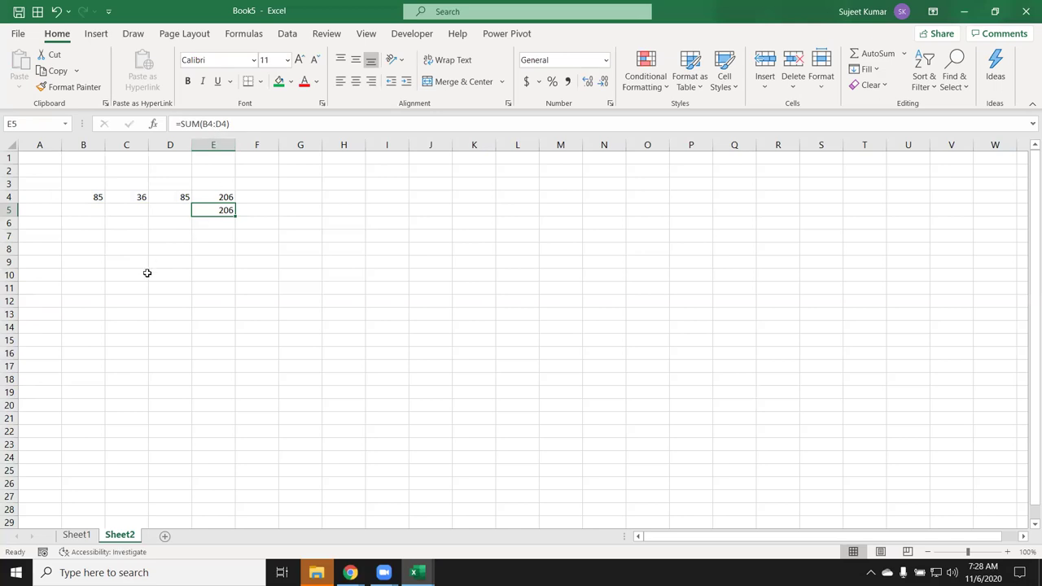
click(144, 307)
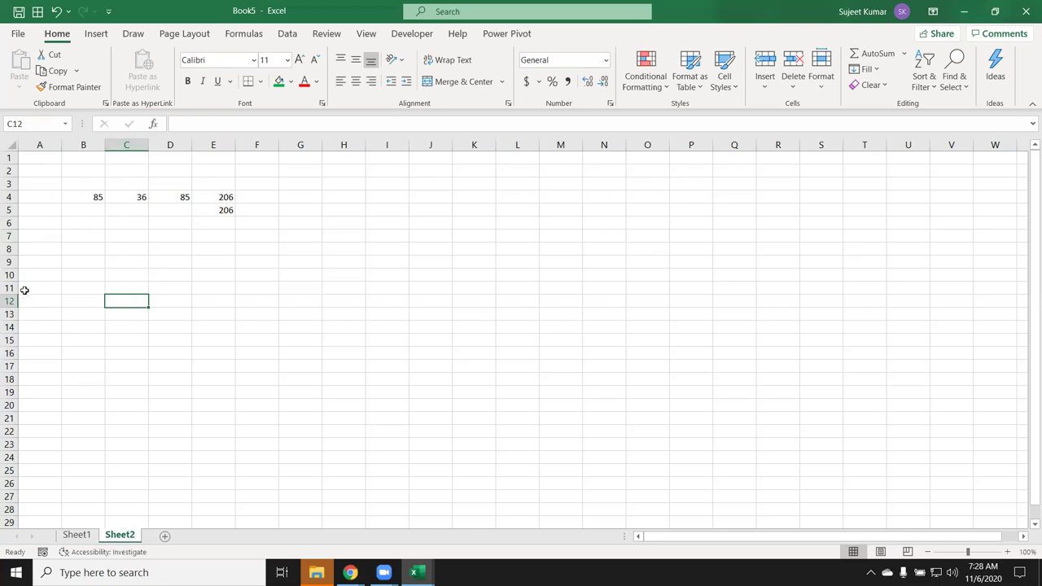
Enter 50 in A1, 30 in B1, and the fixed sum =50+30 in C1.
click(168, 265)
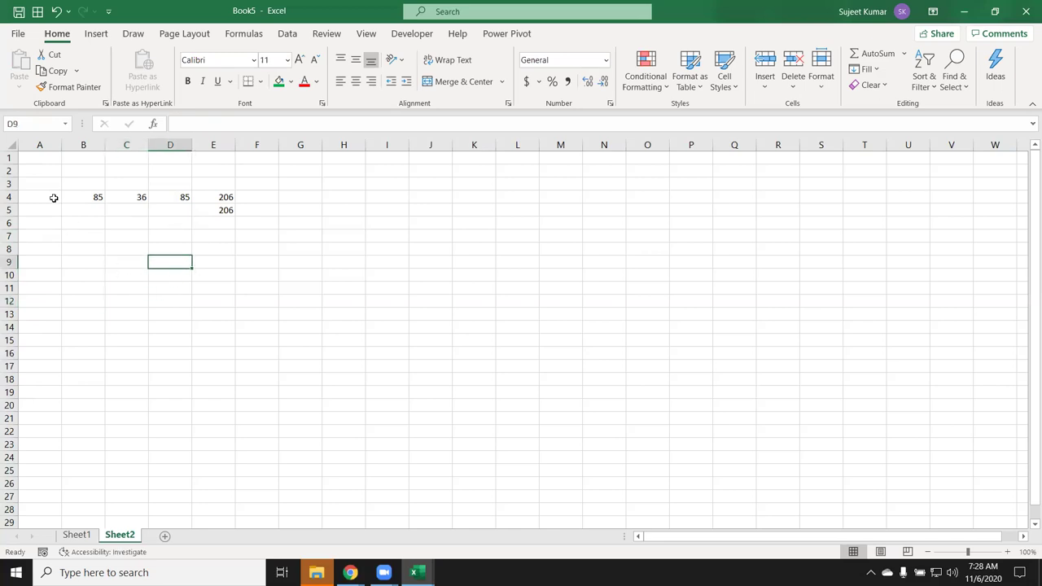
click(47, 158)
text(50)
click(71, 156)
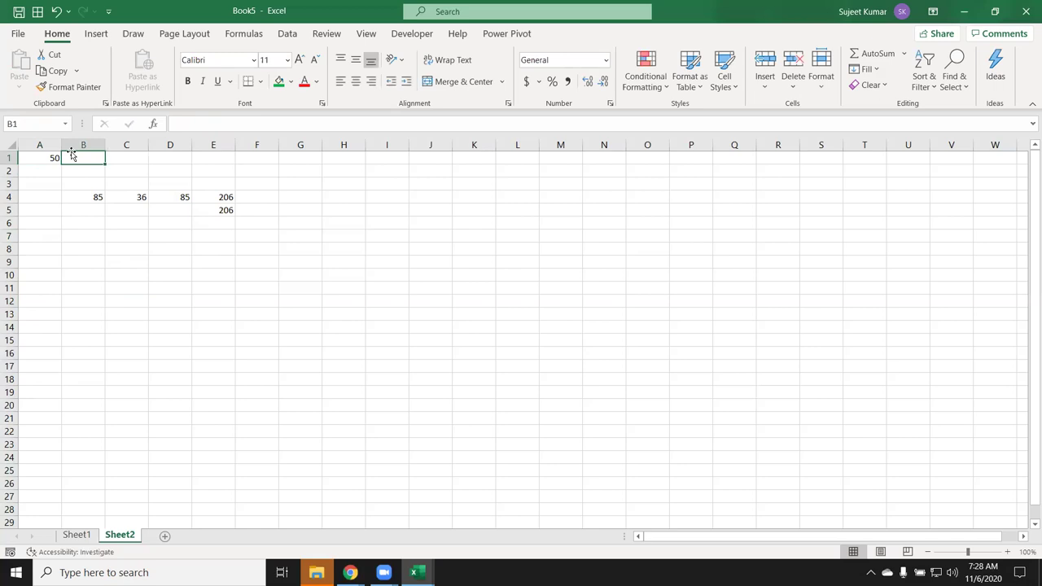
text(30)
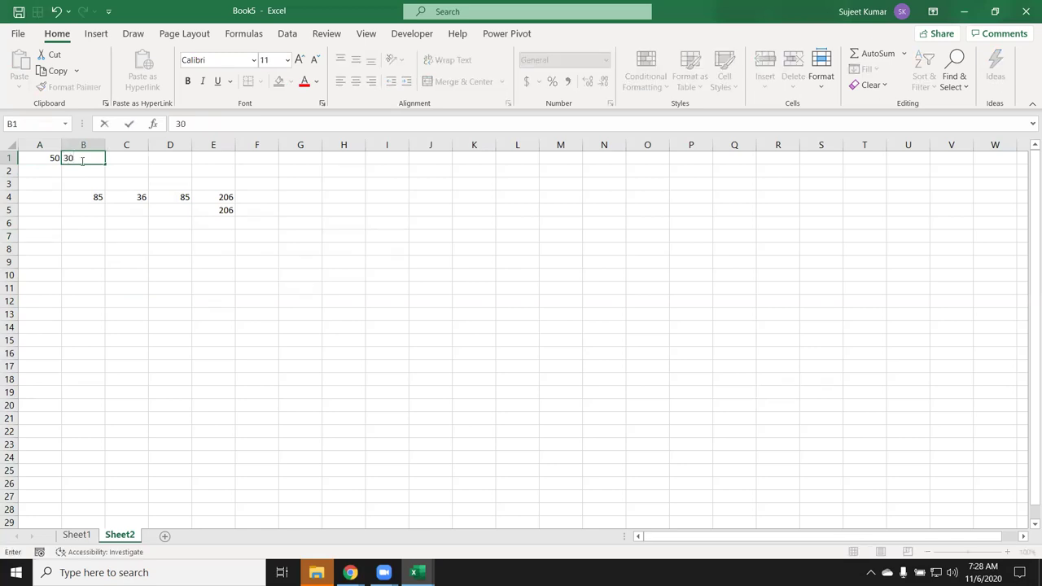
click(136, 158)
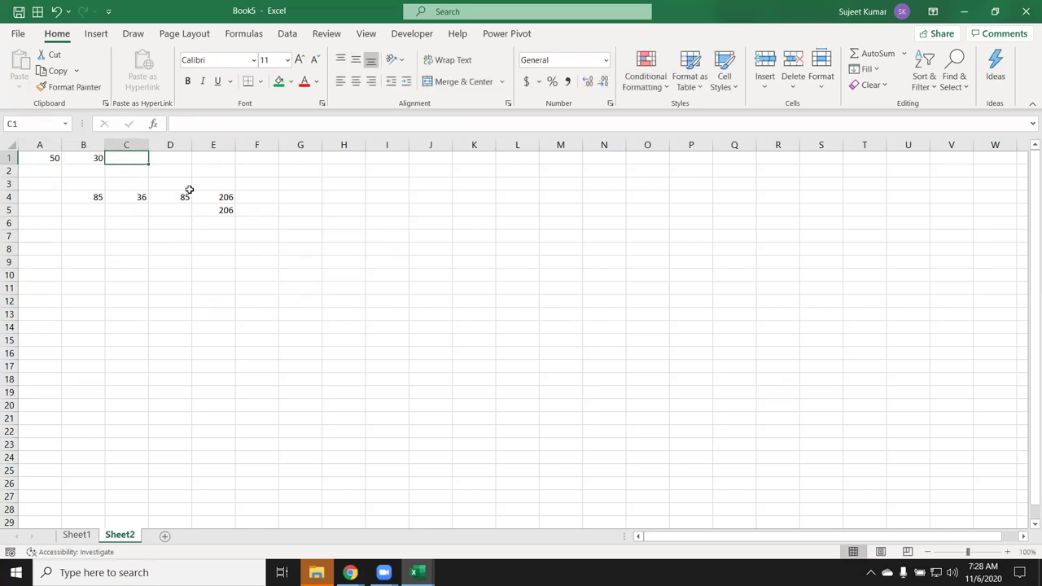
text(=50+30)
key(Return)
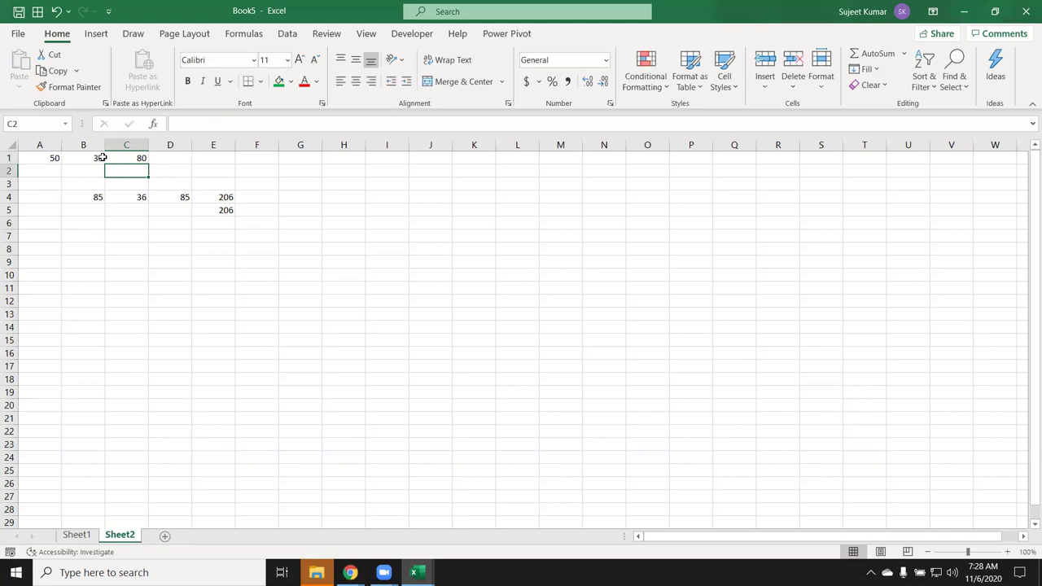
Change B1 to 40 and confirm C1 still shows 80.
click(101, 158)
text(40)
key(Return)
click(115, 157)
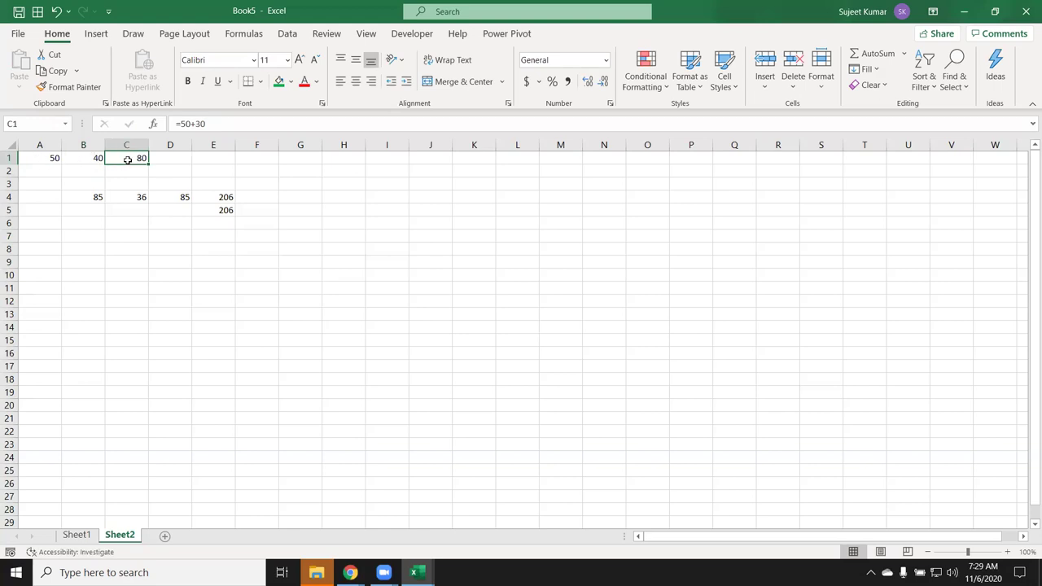
Enter the formula =A1+B1 in C1, which shows 90.
text(=)
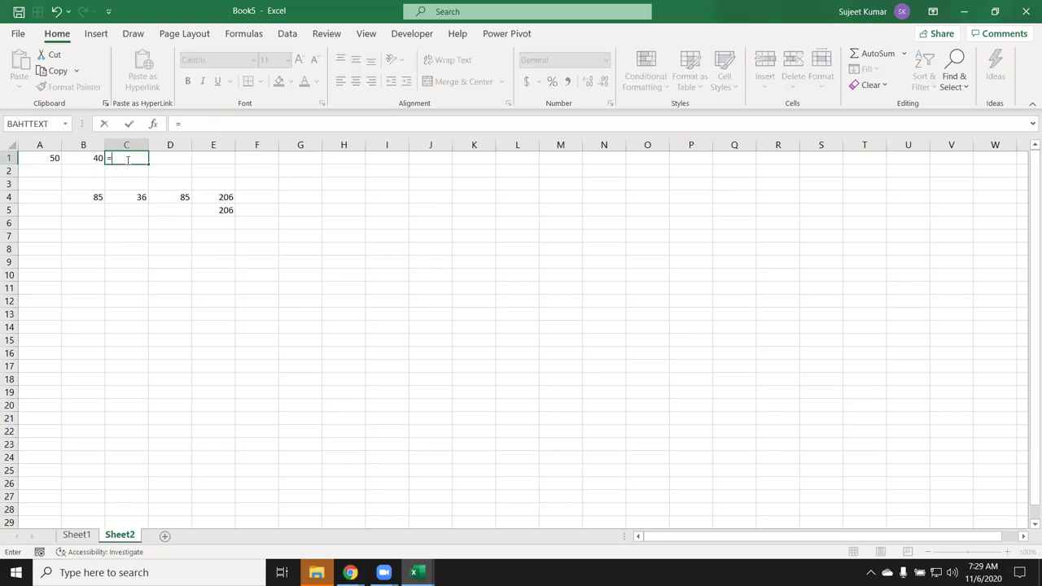
click(43, 156)
text(+)
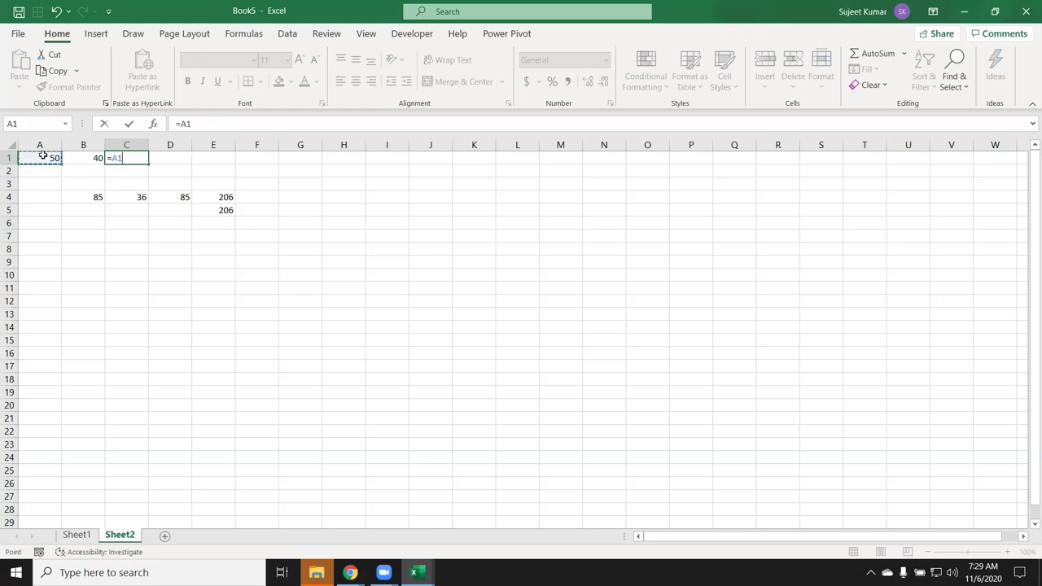
click(69, 155)
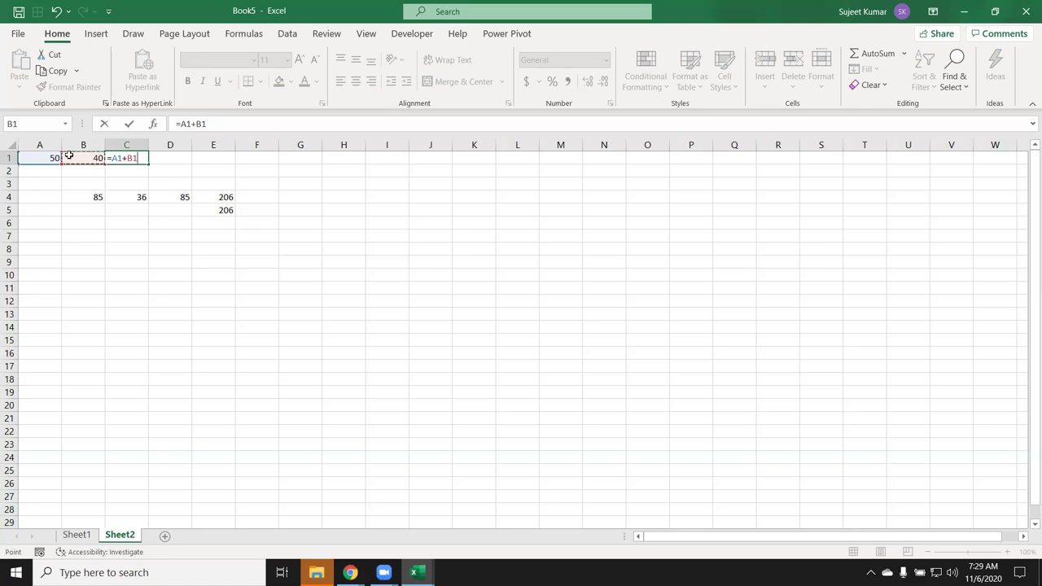
key(Return)
key(Up)
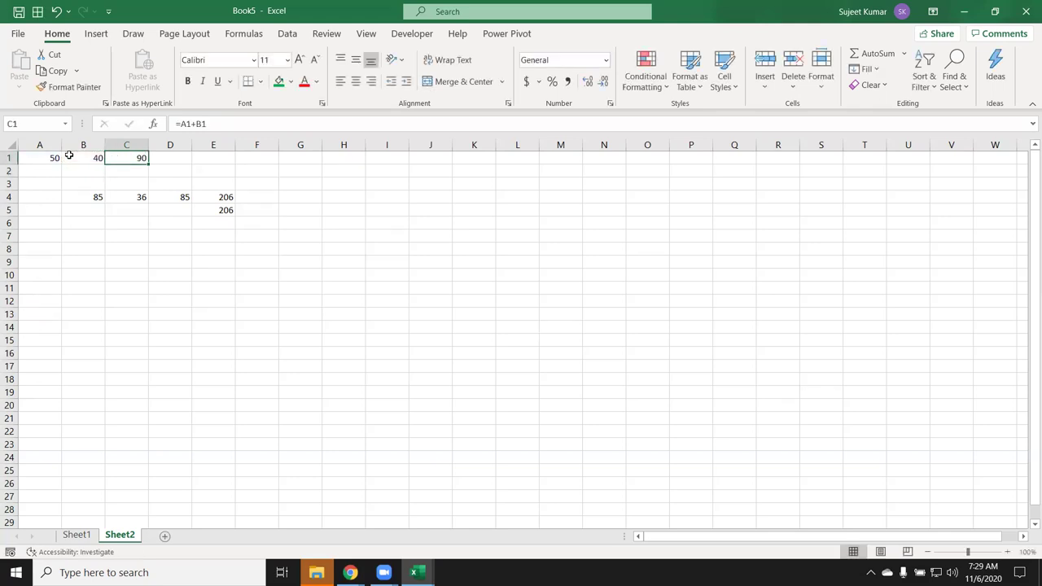
Change A1 to 60 so C1 recalculates to 100.
click(45, 158)
text(60)
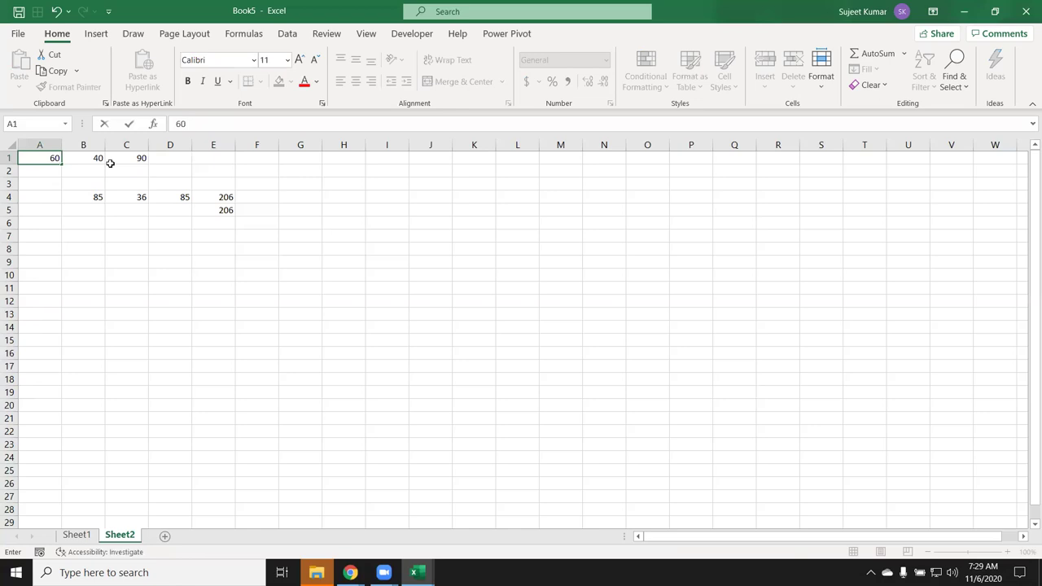
key(Return)
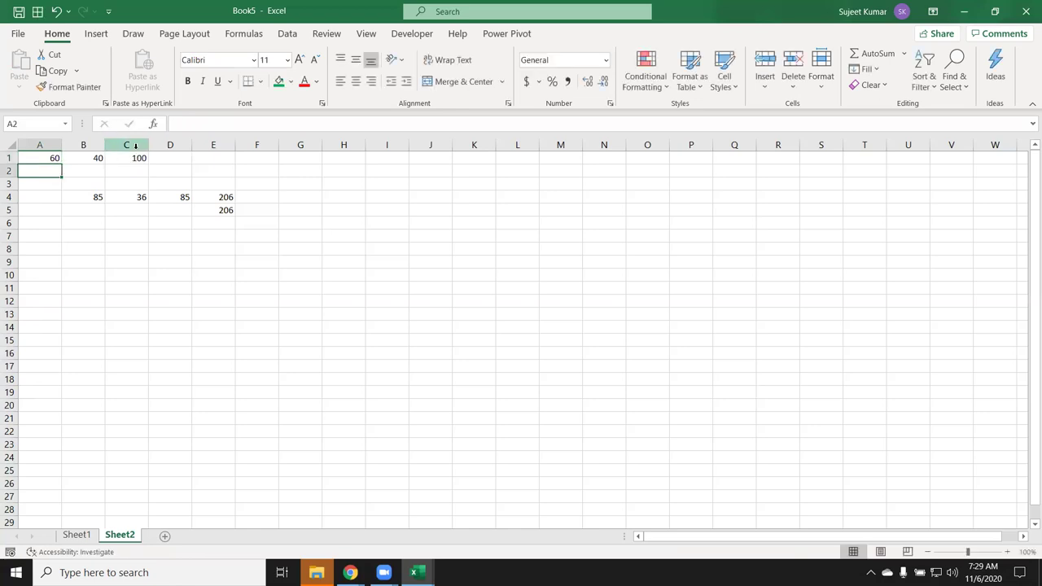
click(132, 158)
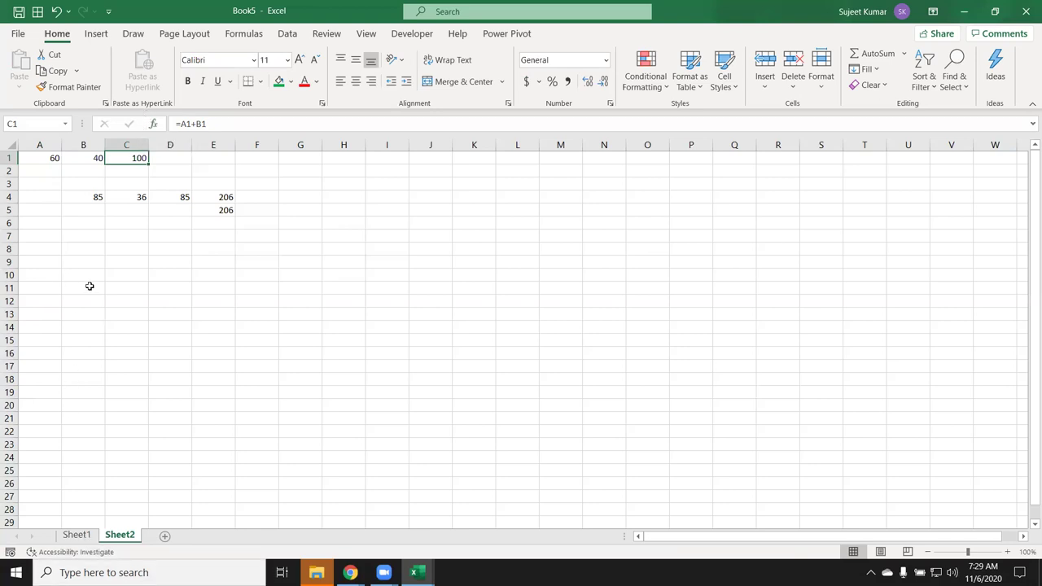
Clear the old figures in A1:E7 and enter 85, 36, 63, 12, 25 in A1:A5.
drag(57, 161, 223, 232)
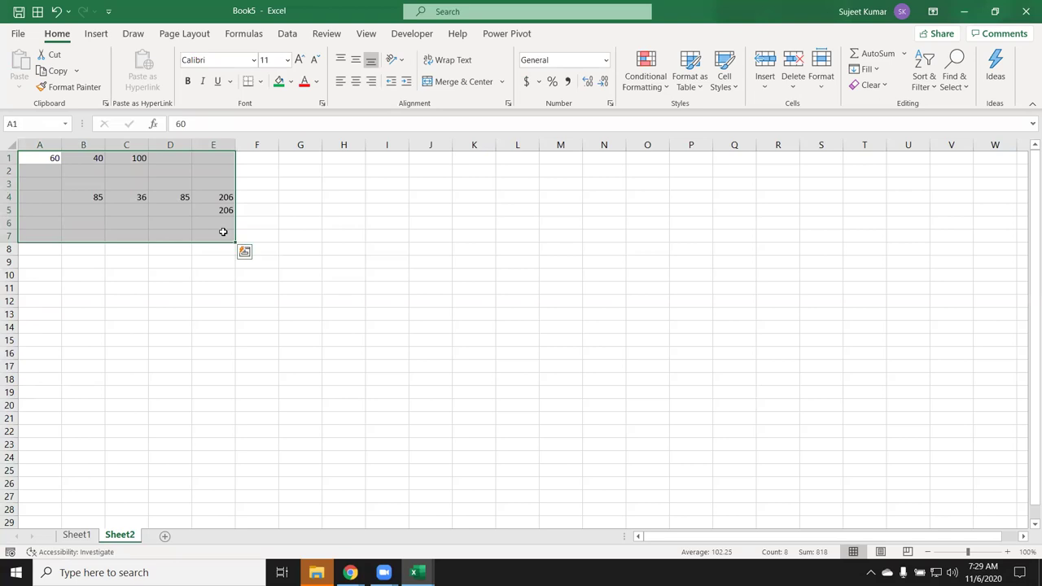
key(Delete)
key(ctrl+Home)
text(85)
key(Return)
text(36)
key(Return)
text(63)
key(Return)
text(12)
key(Return)
text(25)
key(Return)
Continue the list with 63, 36, 54, 85, 25, 63 in A6:A11.
key(Return)
text(63)
key(Return)
text(36)
key(Return)
text(54)
key(Return)
text(85)
key(Return)
text(25)
key(Return)
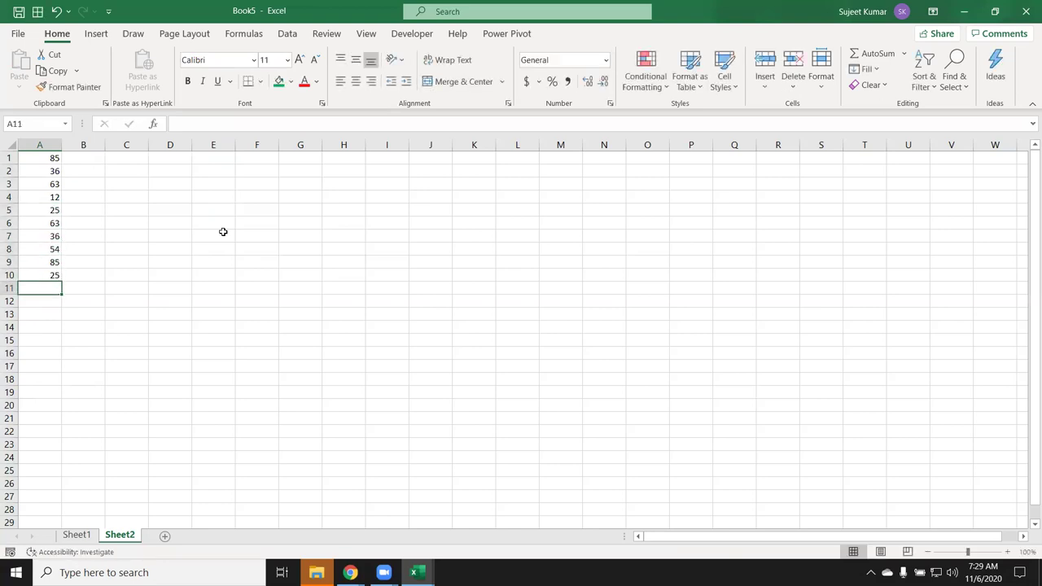
text(63)
click(187, 246)
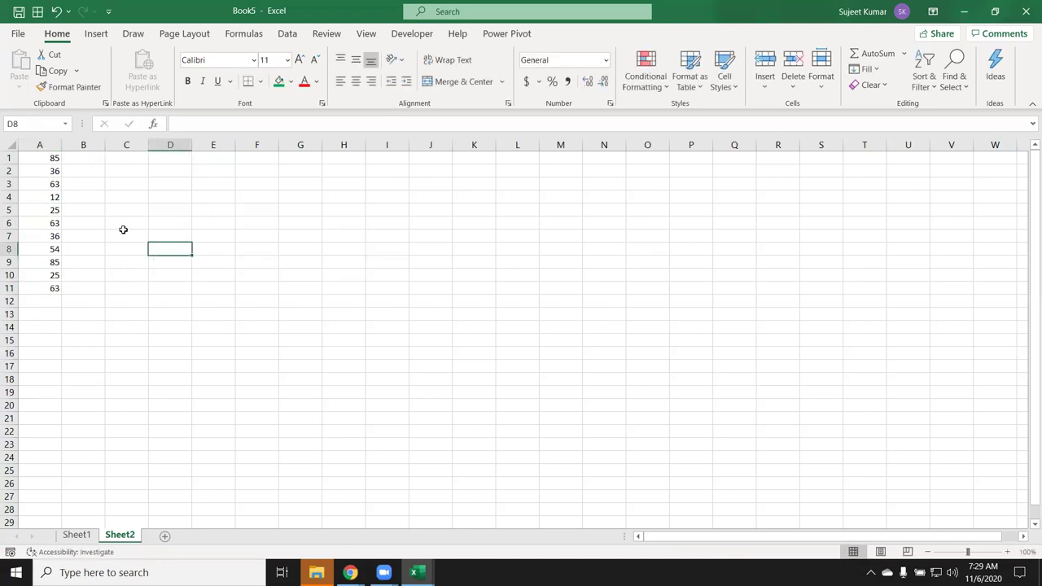
Enter the formula =A1+20 in B1.
click(67, 162)
text(=)
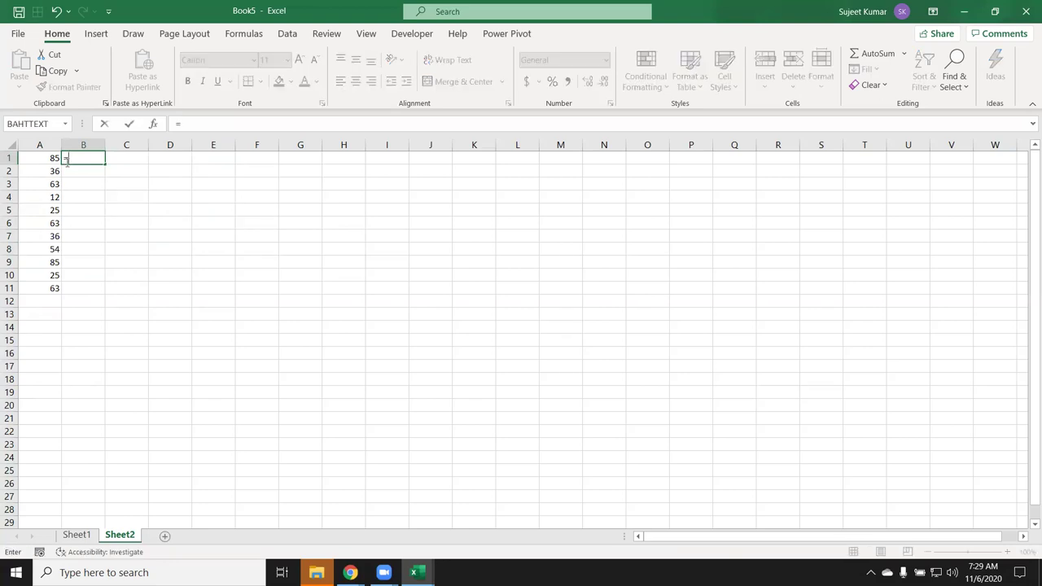
click(47, 154)
text(+20)
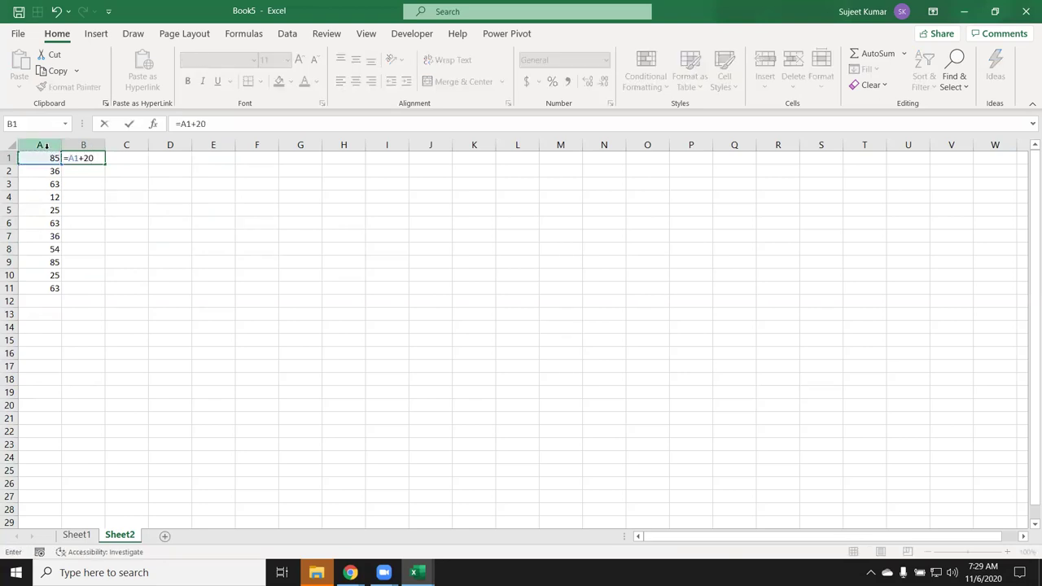
key(Return)
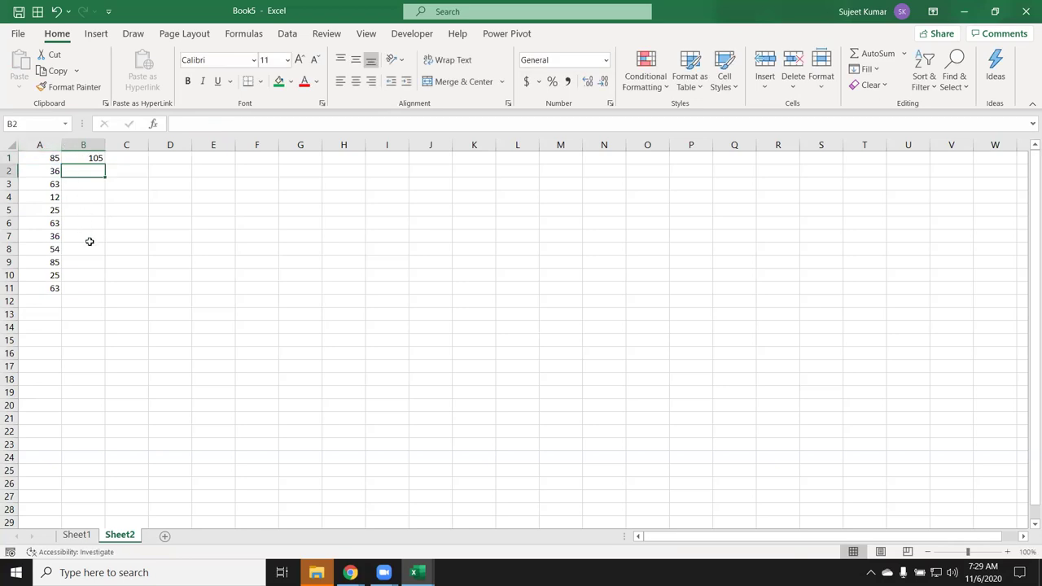
Copy the B1 formula and paste it into B2:B11.
click(84, 157)
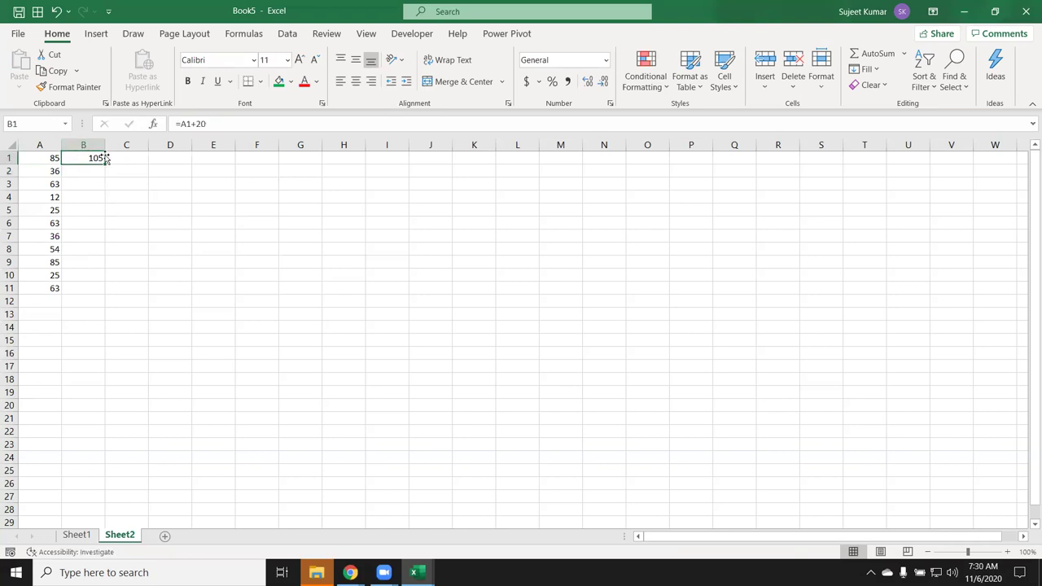
key(ctrl+c)
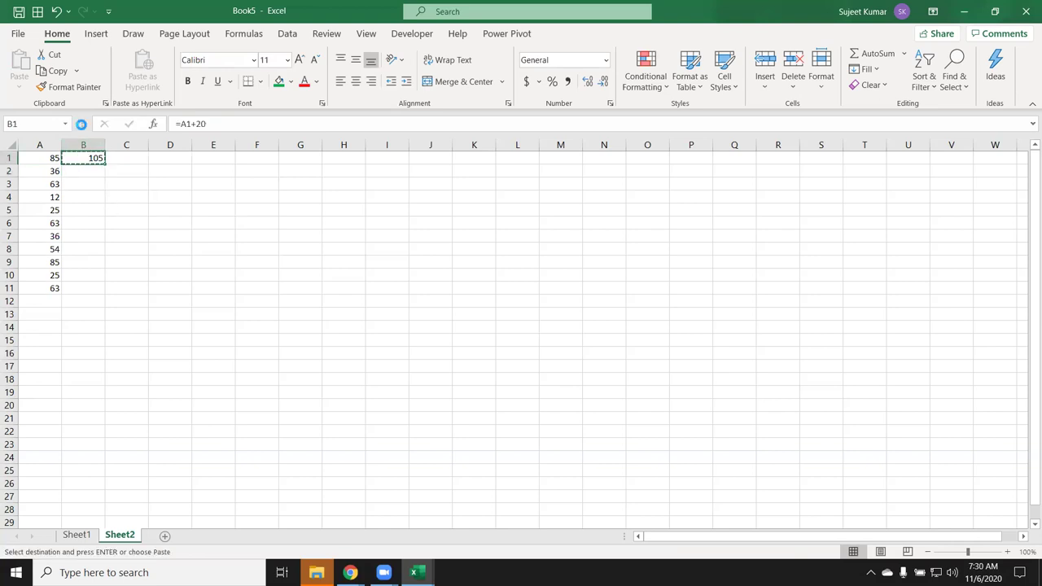
click(85, 175)
drag(85, 175, 87, 288)
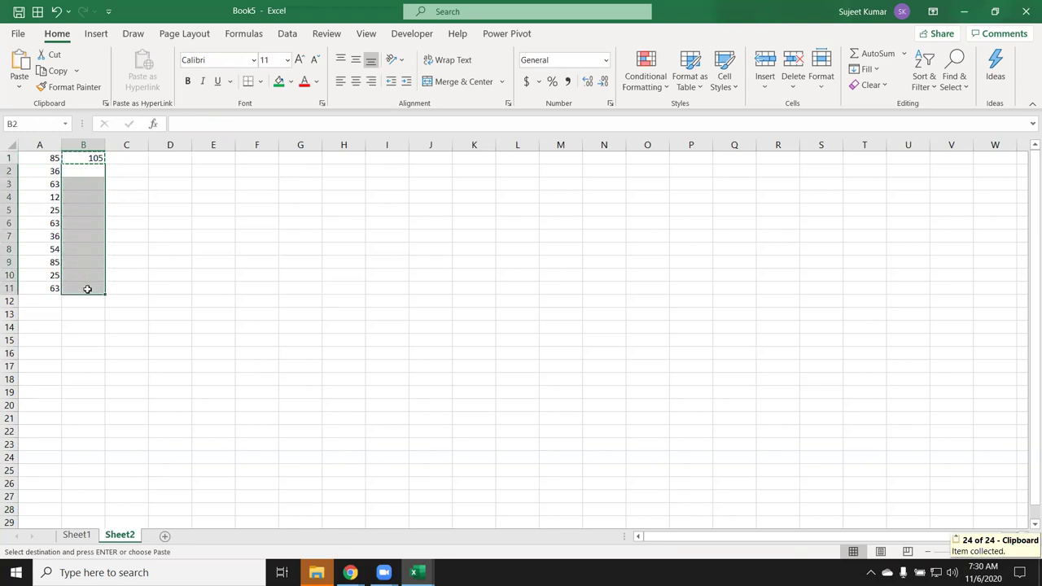
key(ctrl+v)
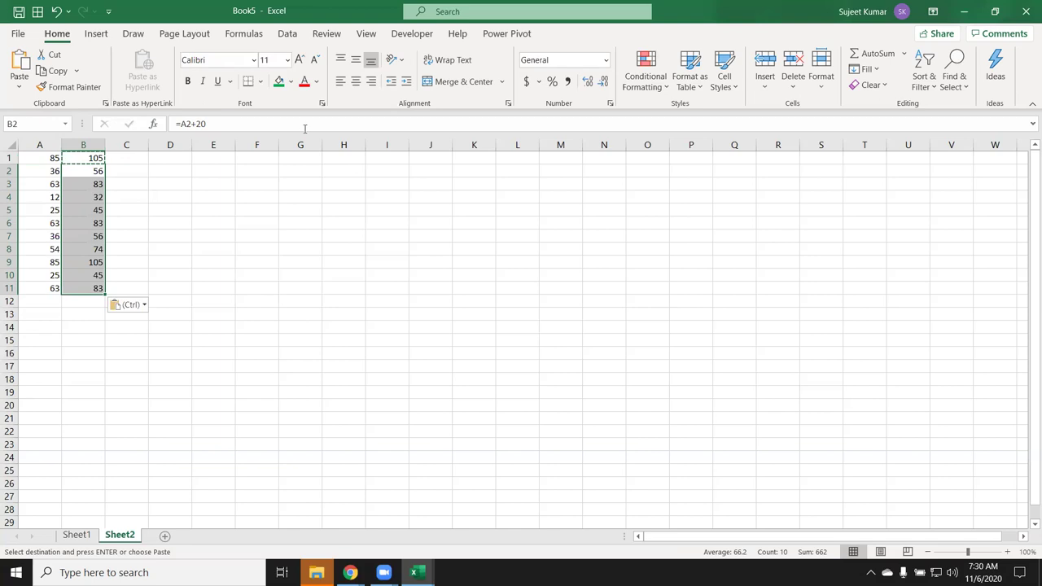
Inspect the formulas in B1 through B4 to show the references shifting to A2, A3, A4.
click(97, 160)
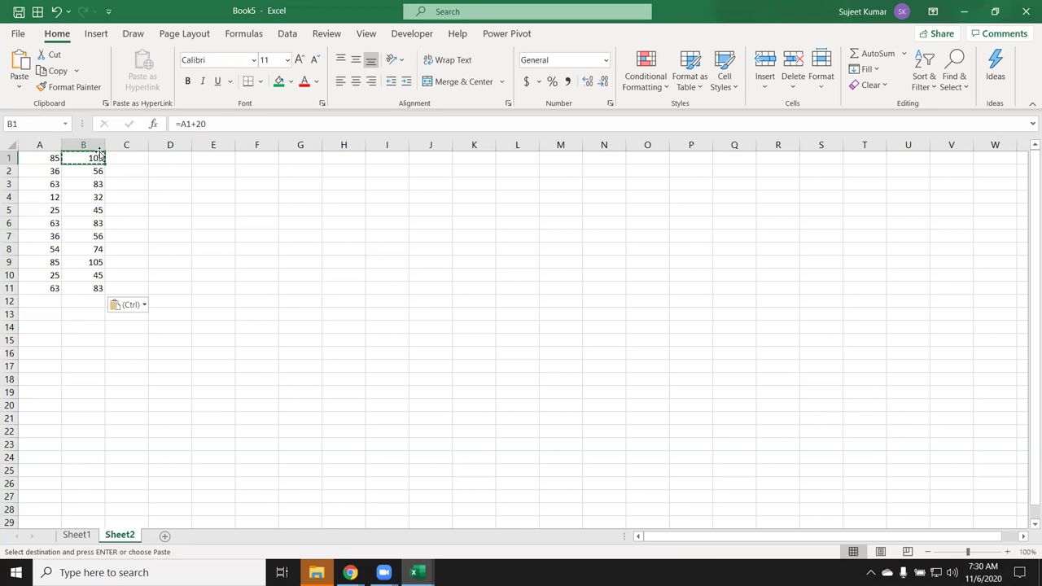
double_click(96, 157)
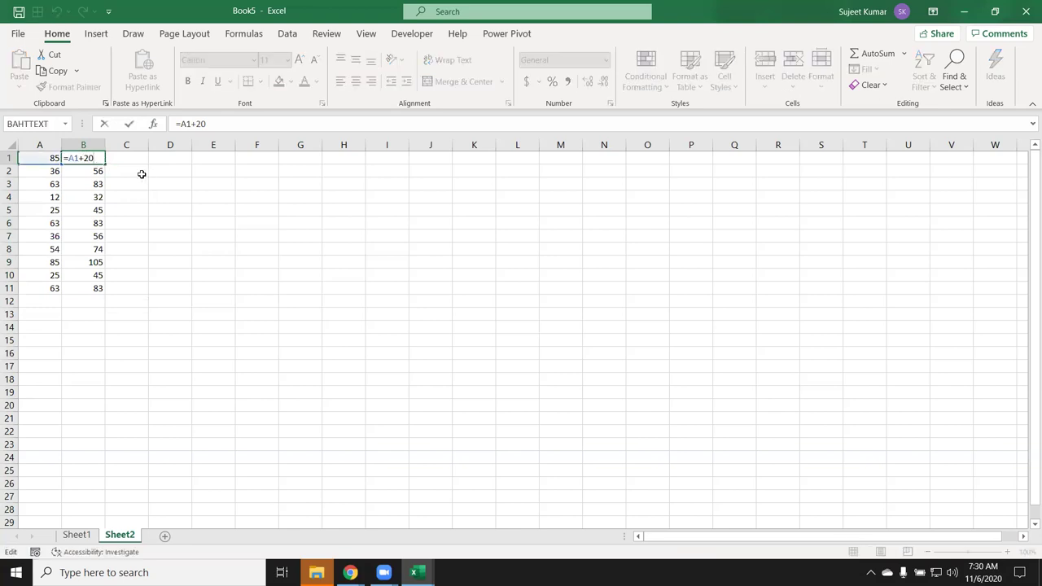
key(Escape)
double_click(101, 172)
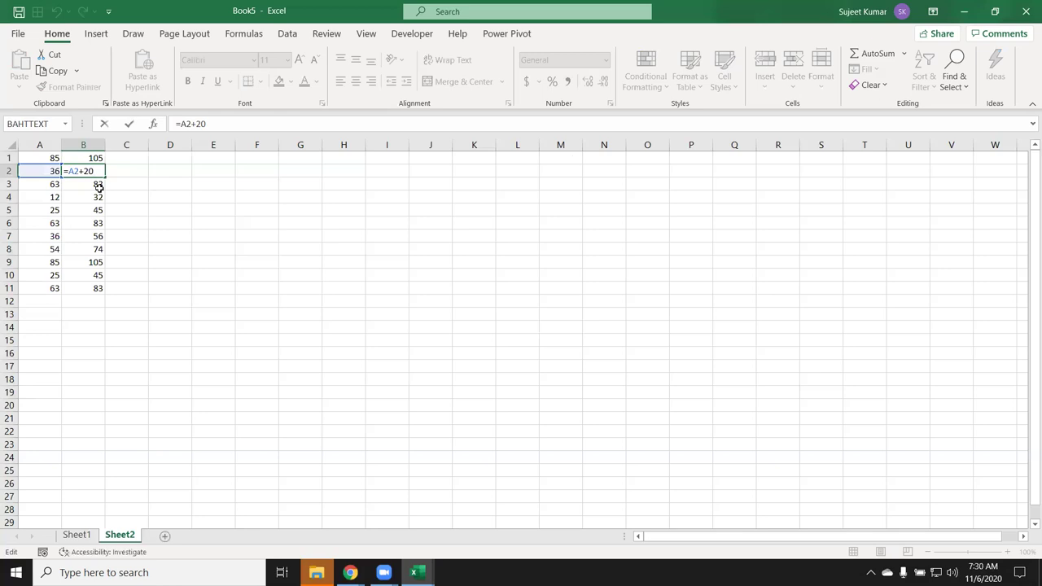
key(Escape)
double_click(99, 187)
click(99, 185)
double_click(99, 185)
key(Escape)
double_click(98, 196)
key(Escape)
Highlight the B1:B11 results and row 4's number and result, then reselect B1.
drag(91, 163, 98, 290)
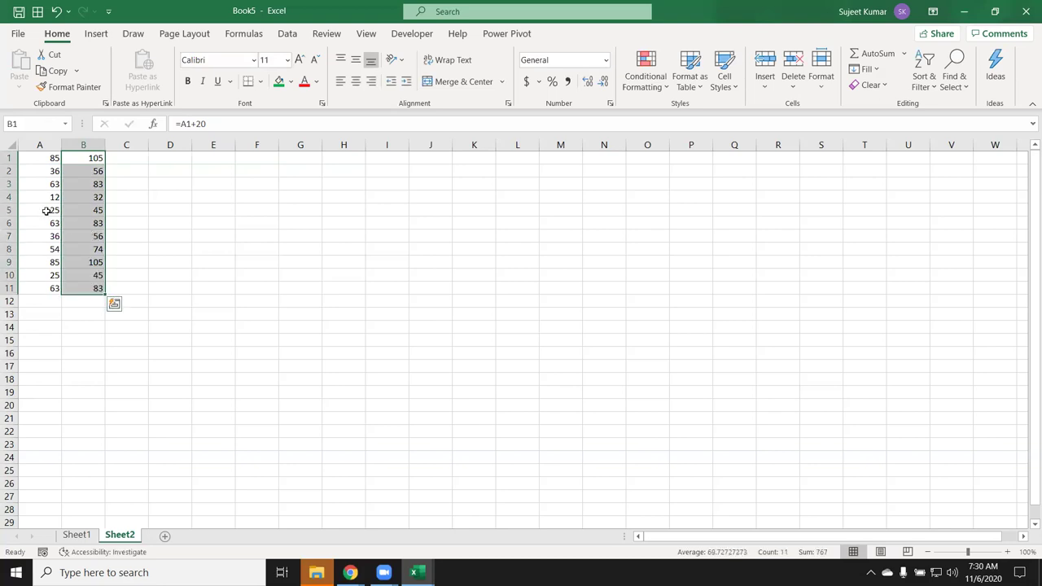
mouse_move(38, 194)
mouse_down()
mouse_move(121, 202)
mouse_move(114, 196)
mouse_up()
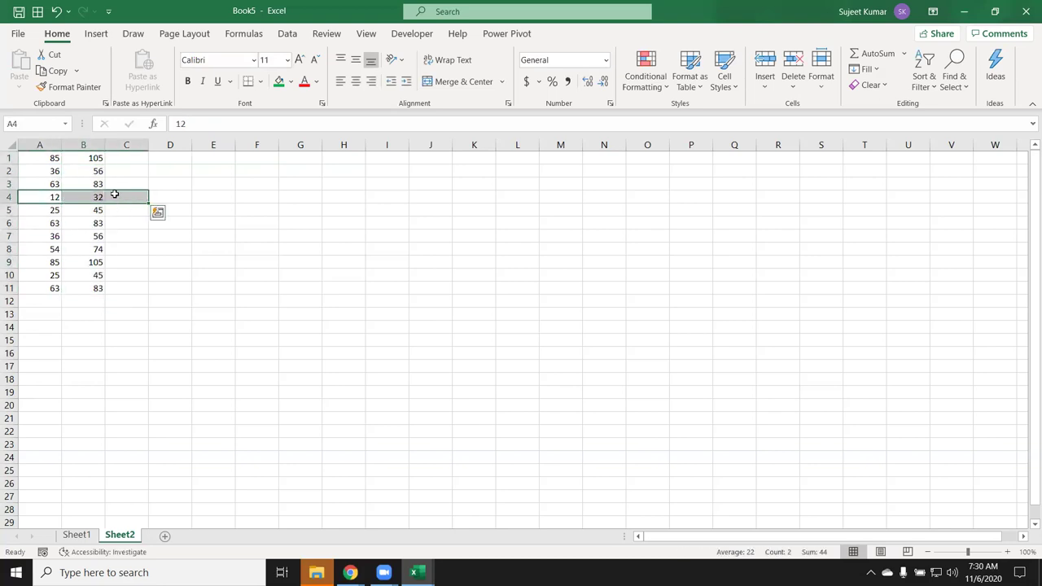
click(93, 155)
Paste B1's formula into C1 to show =B1+20 giving 125, then clear C1.
key(ctrl+c)
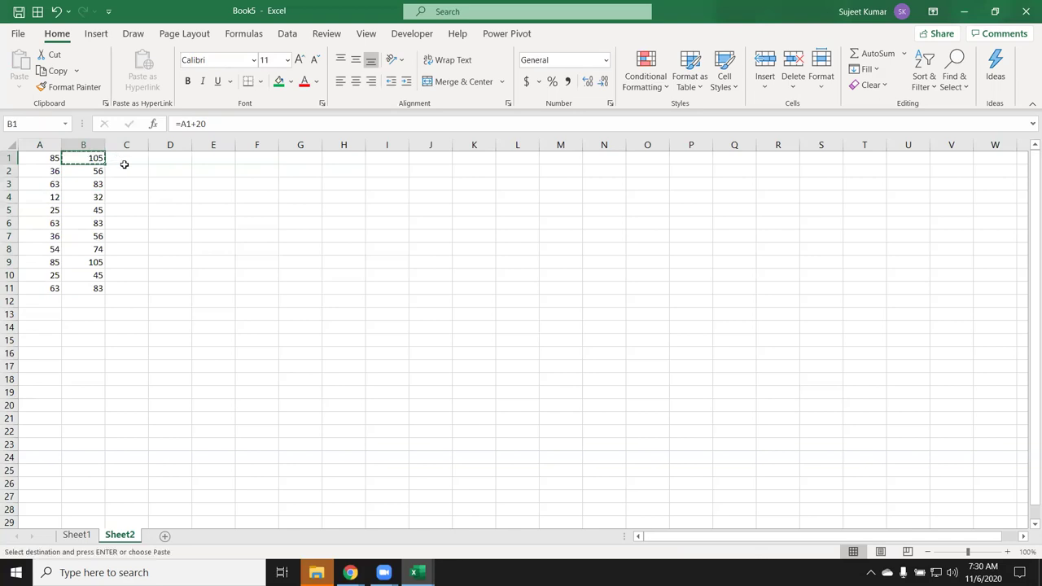
click(125, 161)
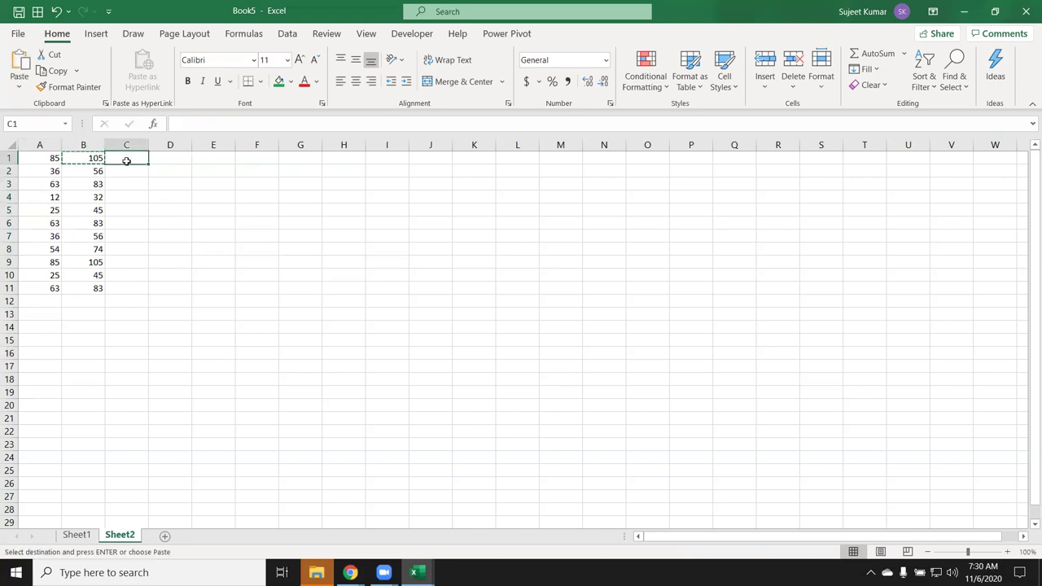
key(ctrl+v)
key(Escape)
key(F2)
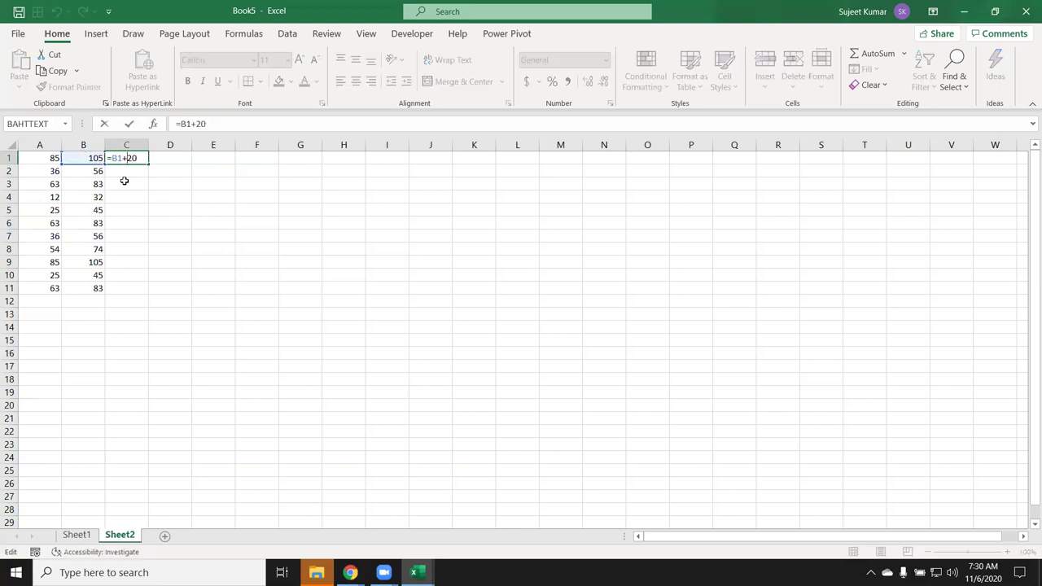
key(ctrl+Return)
key(Delete)
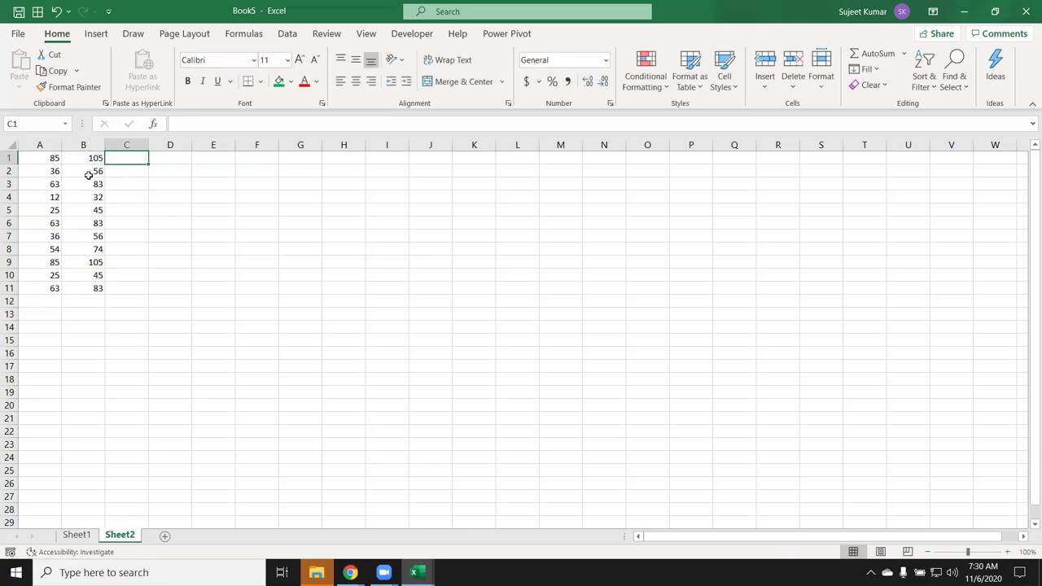
Delete the copied formulas from B2:B11.
click(88, 175)
key(ctrl+shift+Down)
key(Delete)
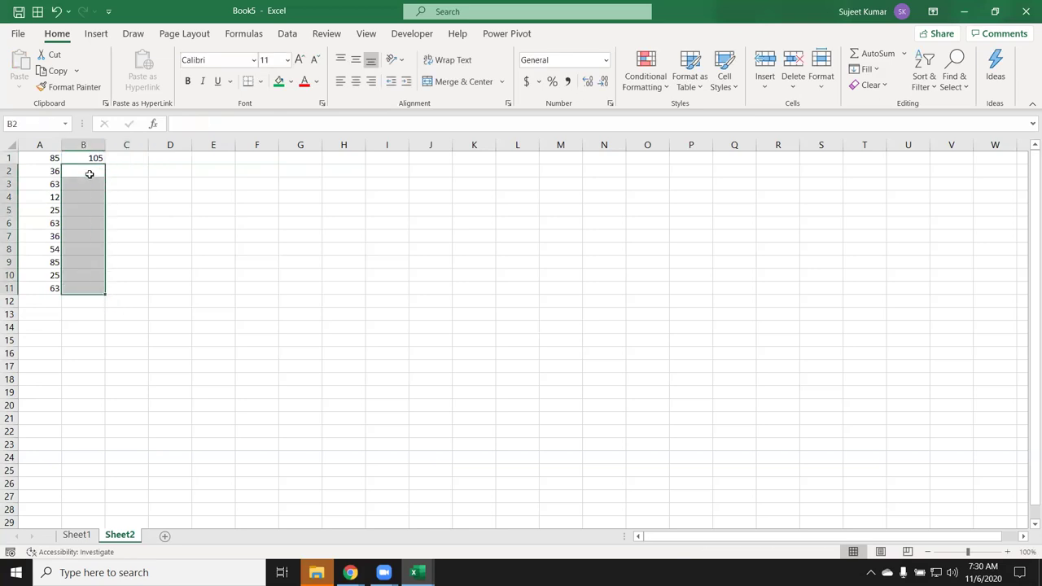
Fill the B1 formula down to B11 and check that B2 holds =A2+20.
click(91, 157)
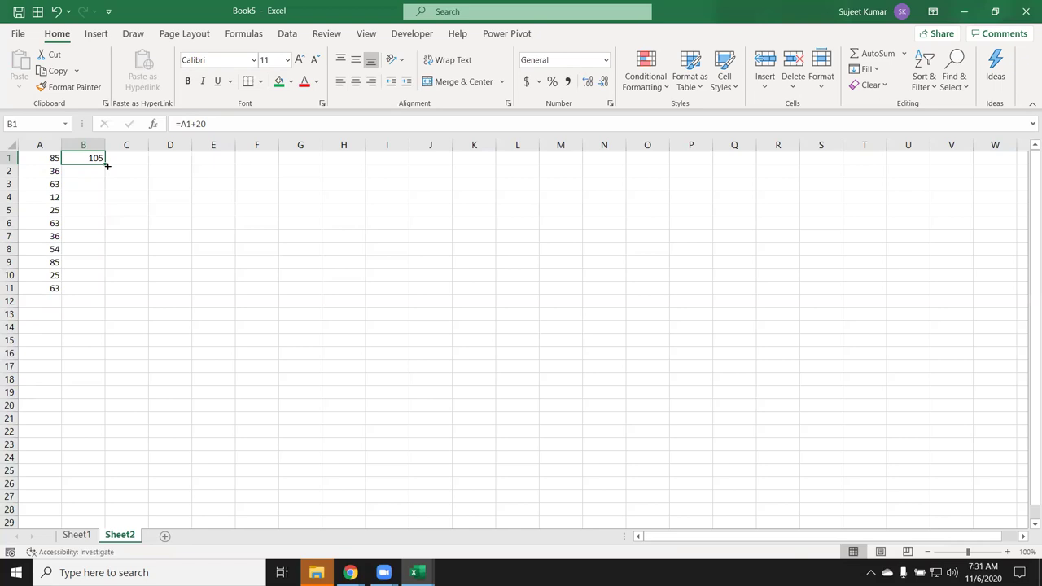
drag(106, 166, 111, 297)
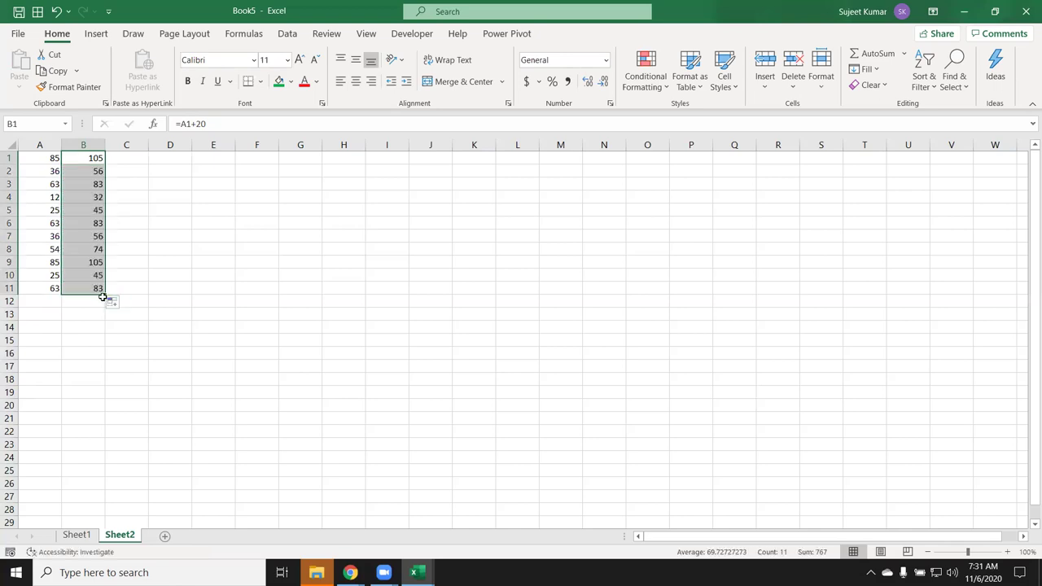
click(70, 172)
key(Down)
key(Down)
key(Down)
key(Down)
key(Down)
key(Down)
key(Down)
key(Down)
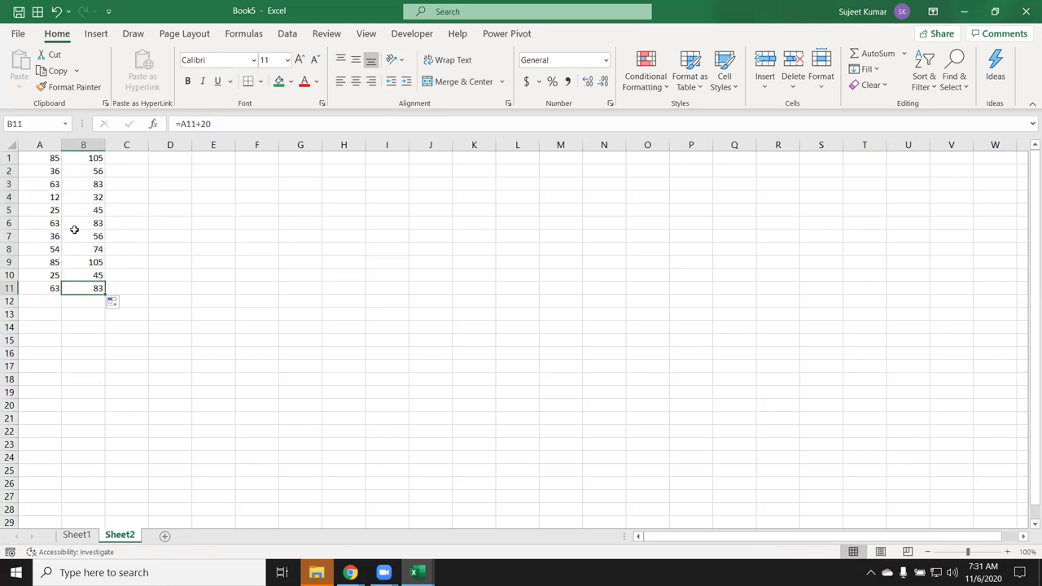
click(92, 181)
double_click(92, 172)
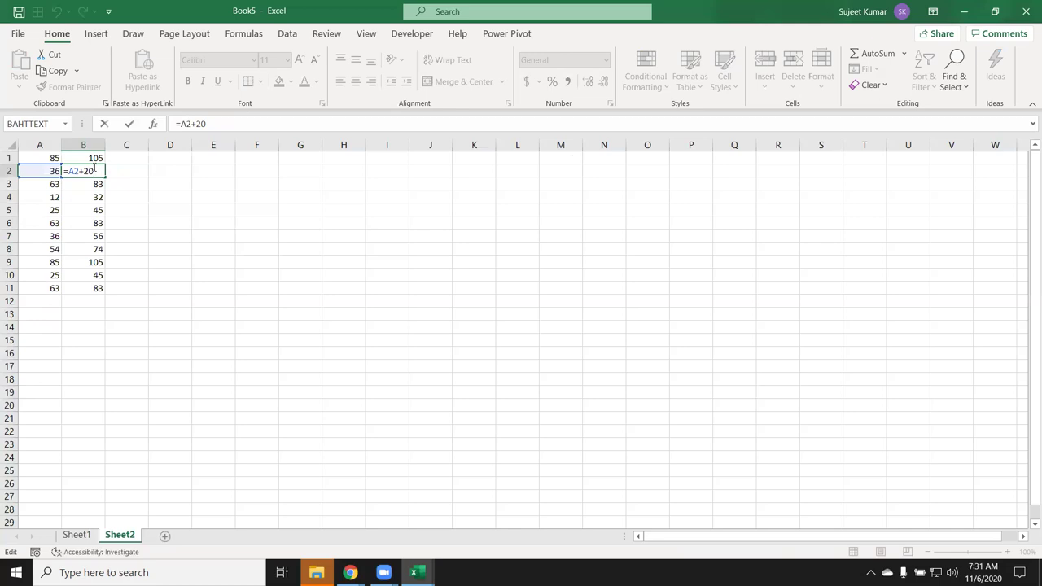
key(Return)
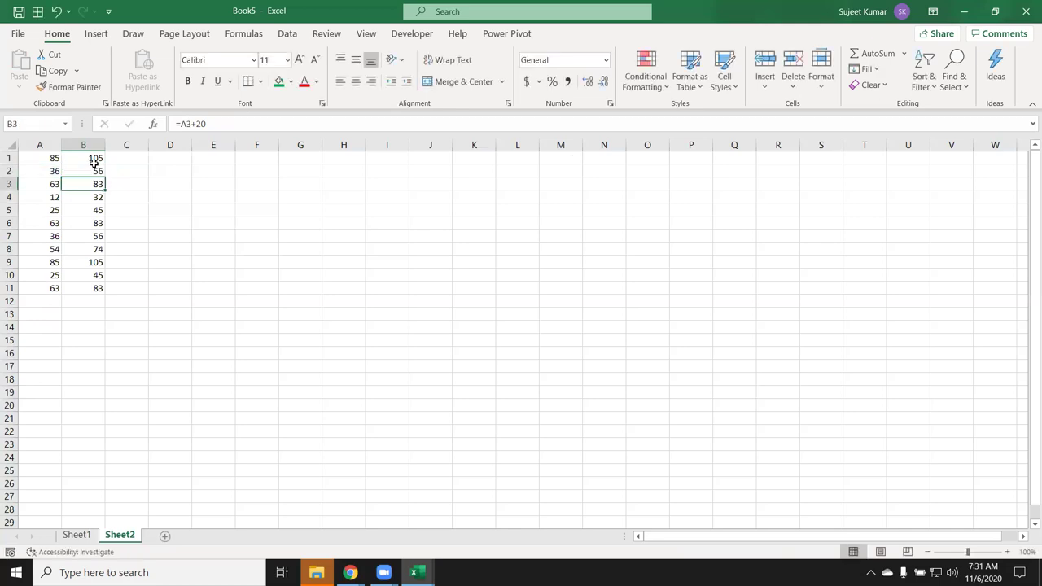
Select B1:B11 and delete all the +20 formulas.
click(94, 165)
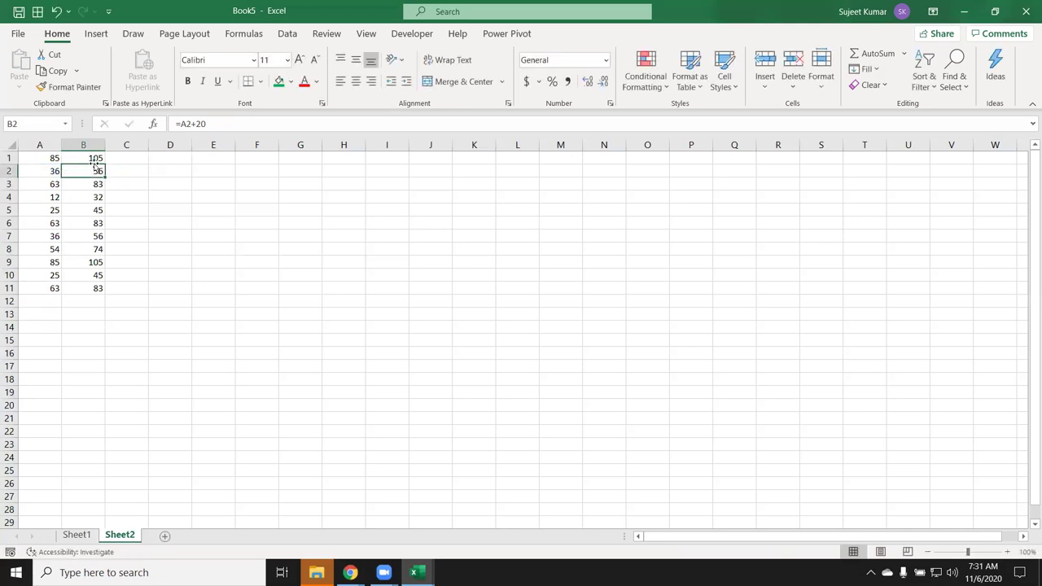
key(ctrl+shift+Down)
click(94, 162)
key(ctrl+shift+Down)
key(Delete)
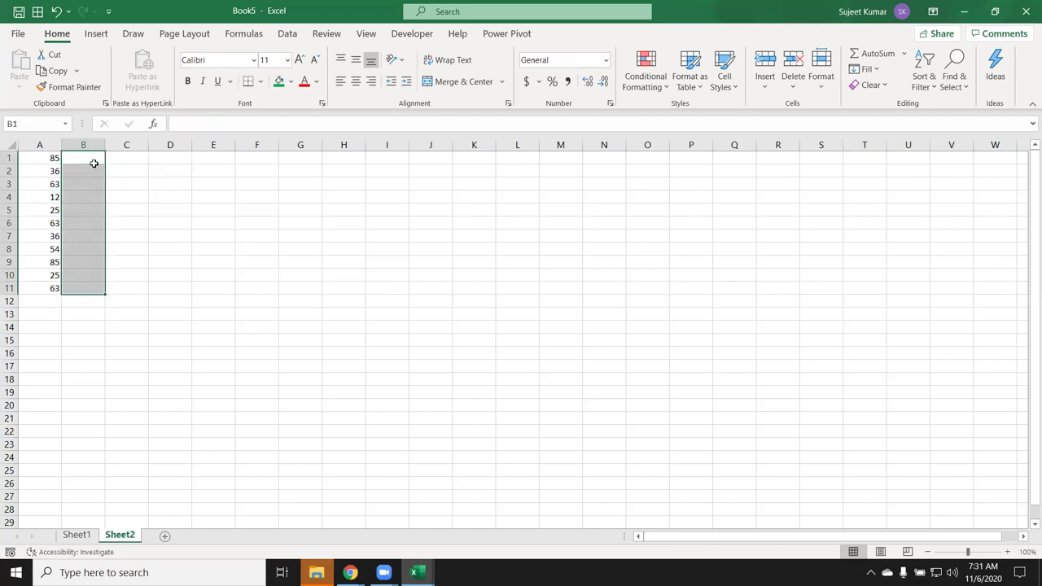
Enter 20 in D1 and the formula =A1+D1 in B1.
click(157, 155)
text(20)
click(171, 181)
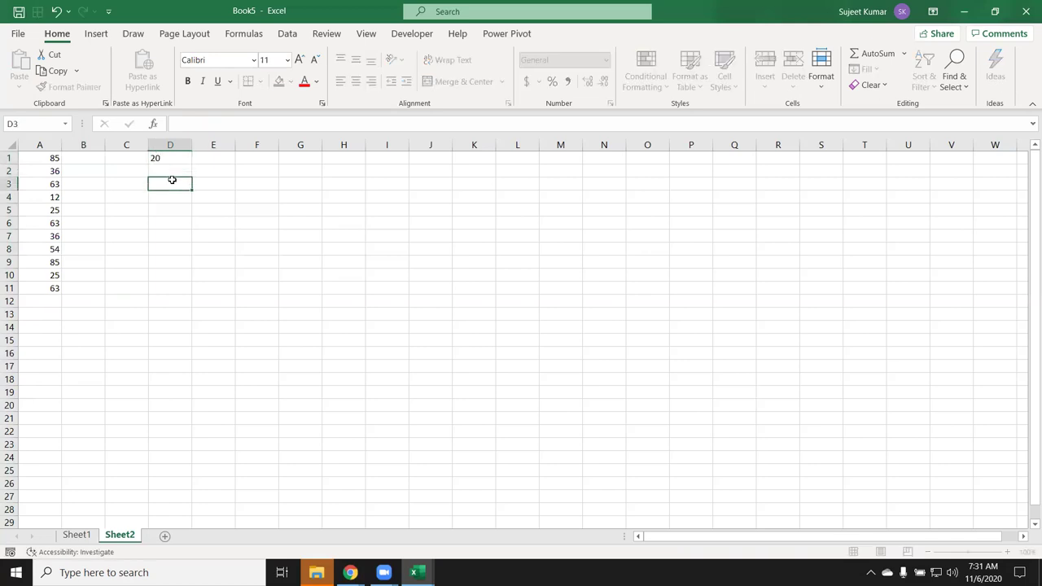
click(70, 158)
text(=)
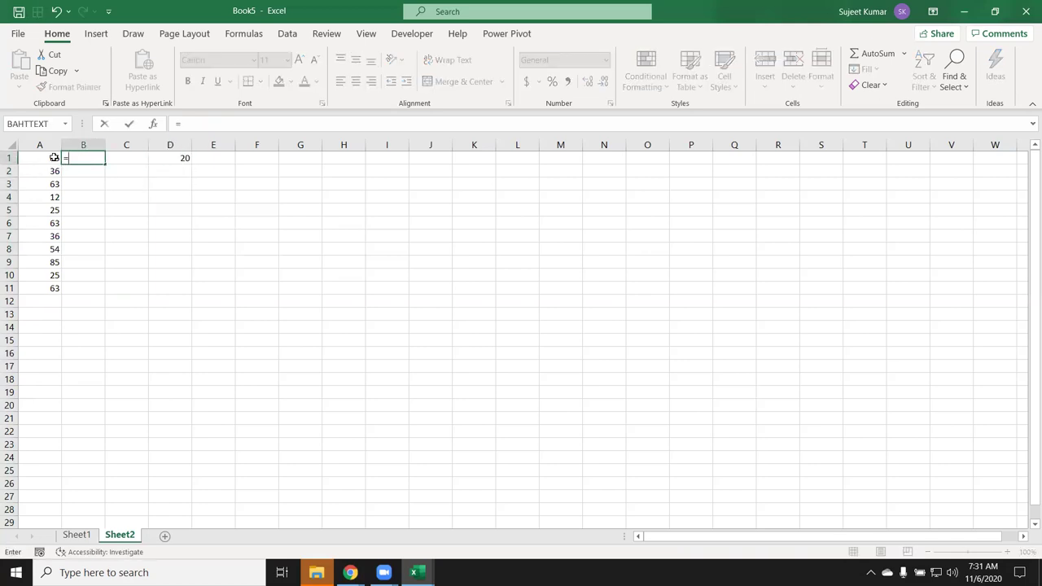
click(44, 156)
text(+)
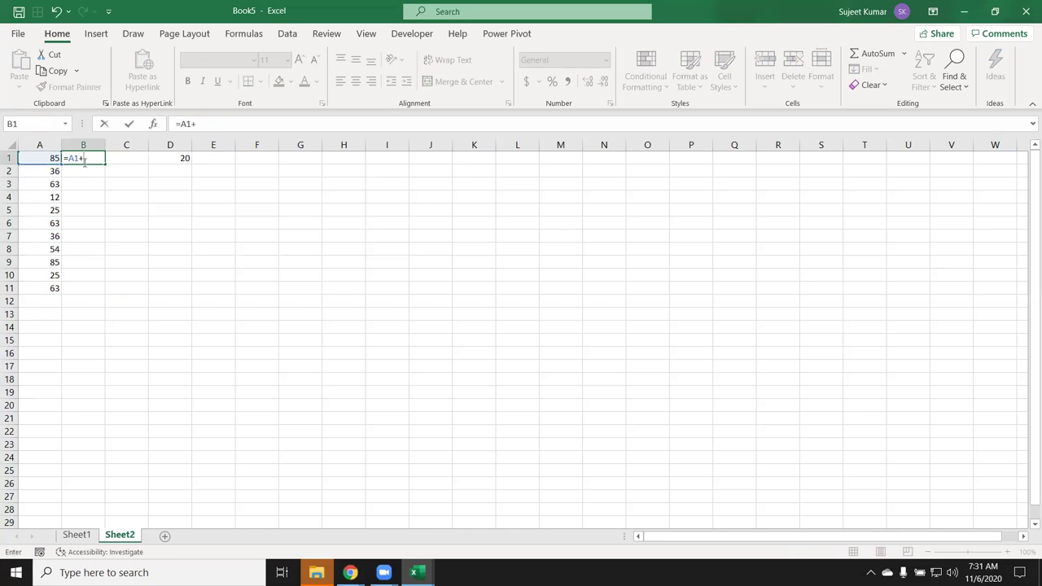
click(186, 156)
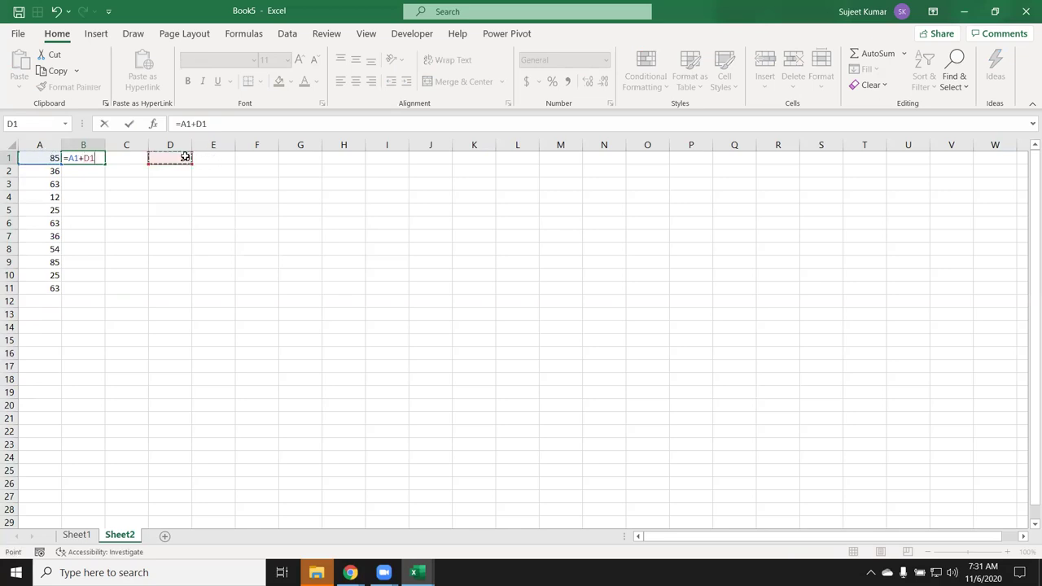
key(Return)
Fill B1's formula into B2 to inspect its shifted references, then clear B2.
click(96, 159)
drag(104, 163, 104, 175)
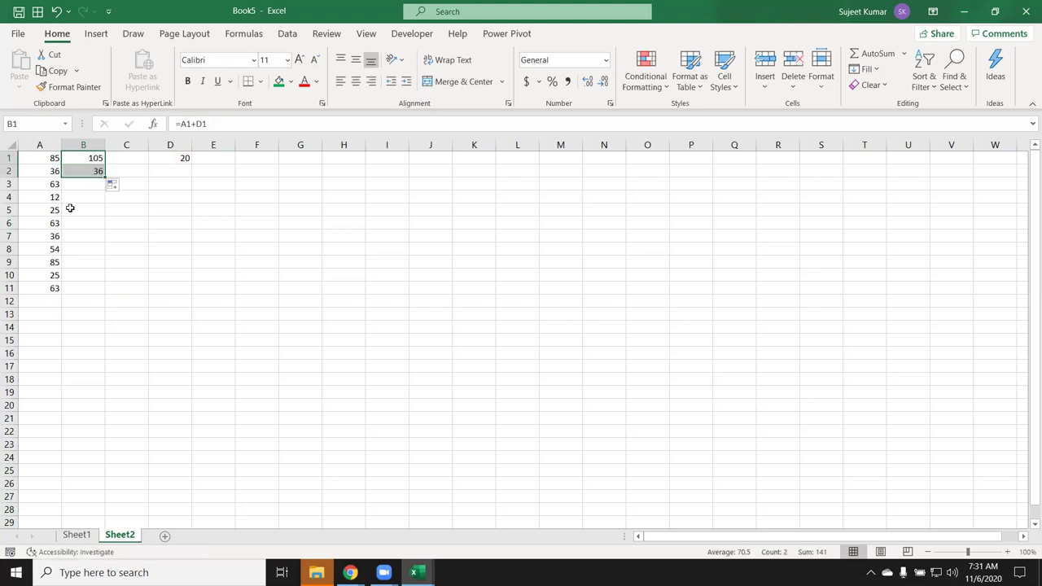
click(84, 172)
double_click(84, 172)
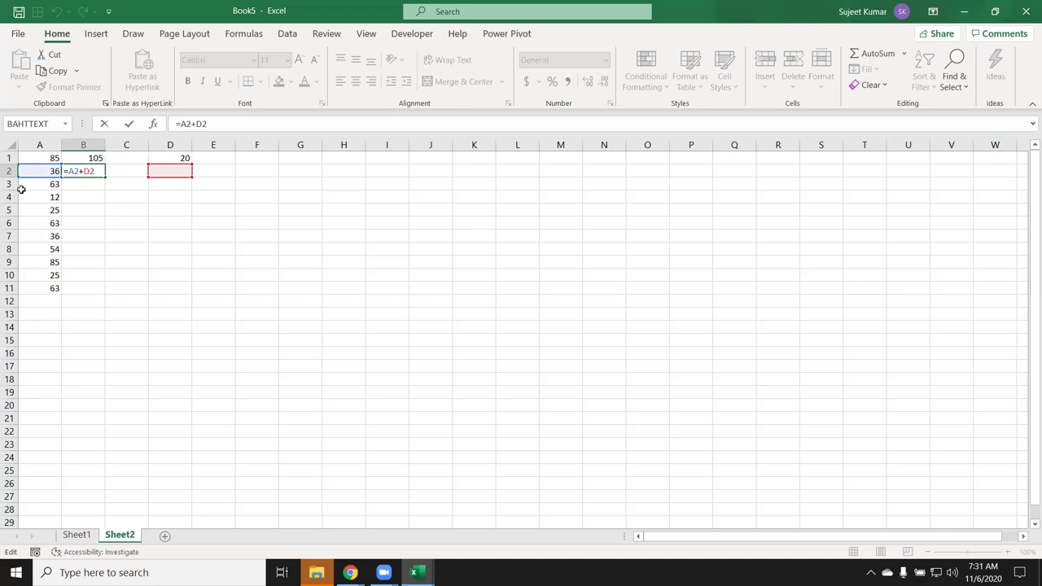
key(ctrl+Return)
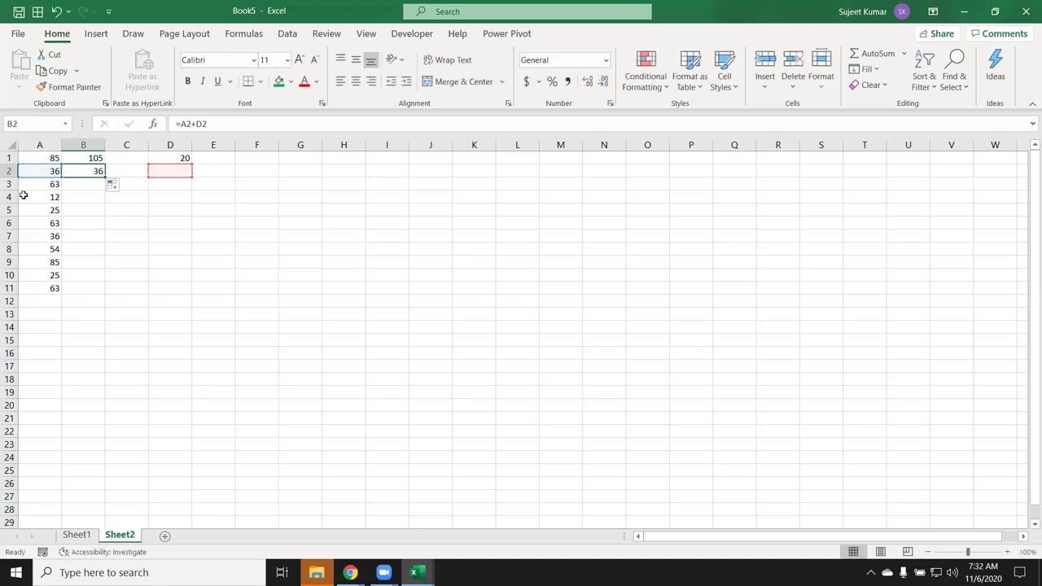
key(Delete)
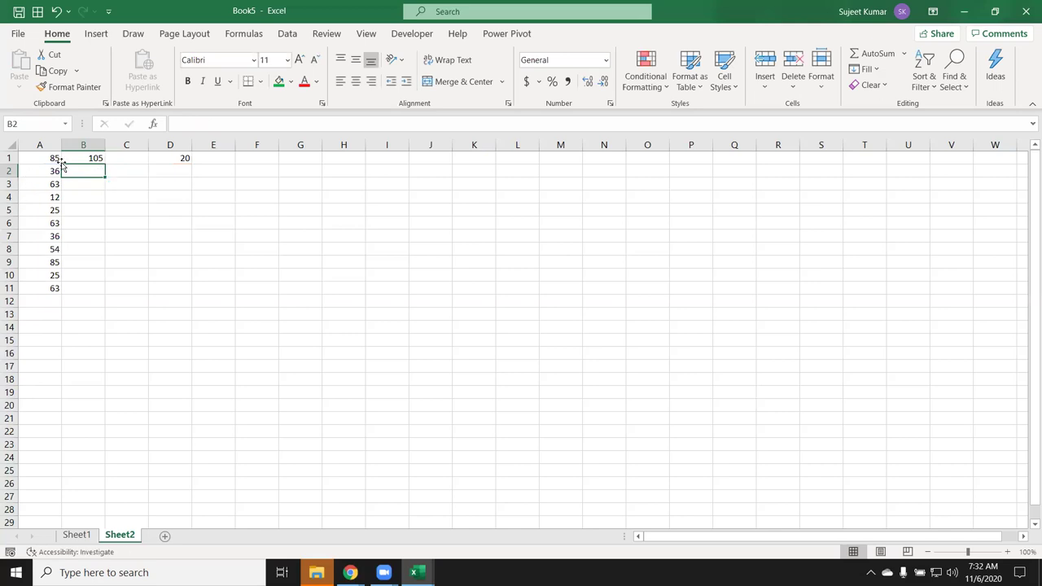
Change B1's formula to =A1+D$1 using F4 and verify it.
double_click(75, 157)
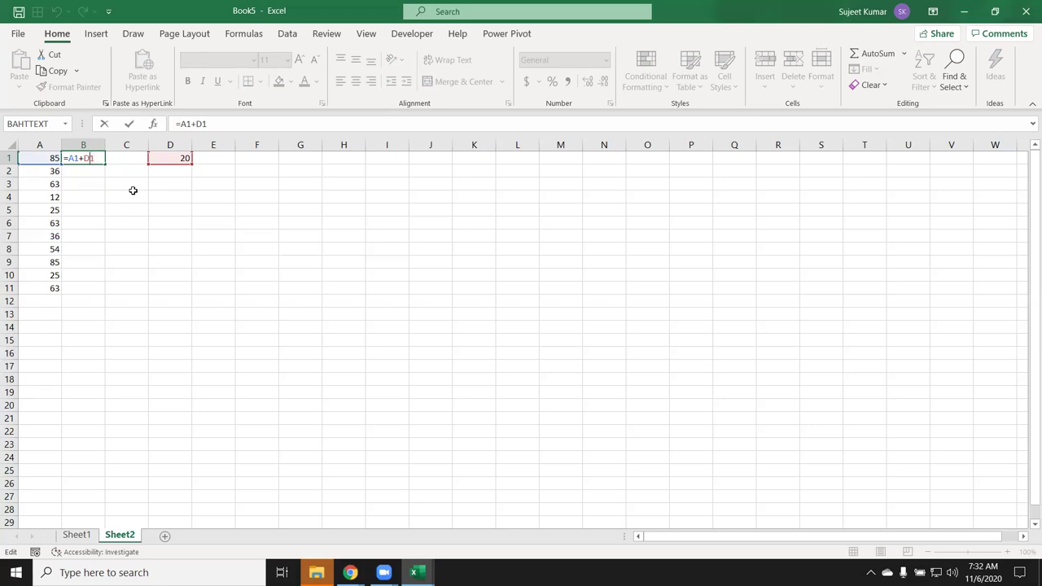
key(F4)
key(F4)
key(Return)
key(Up)
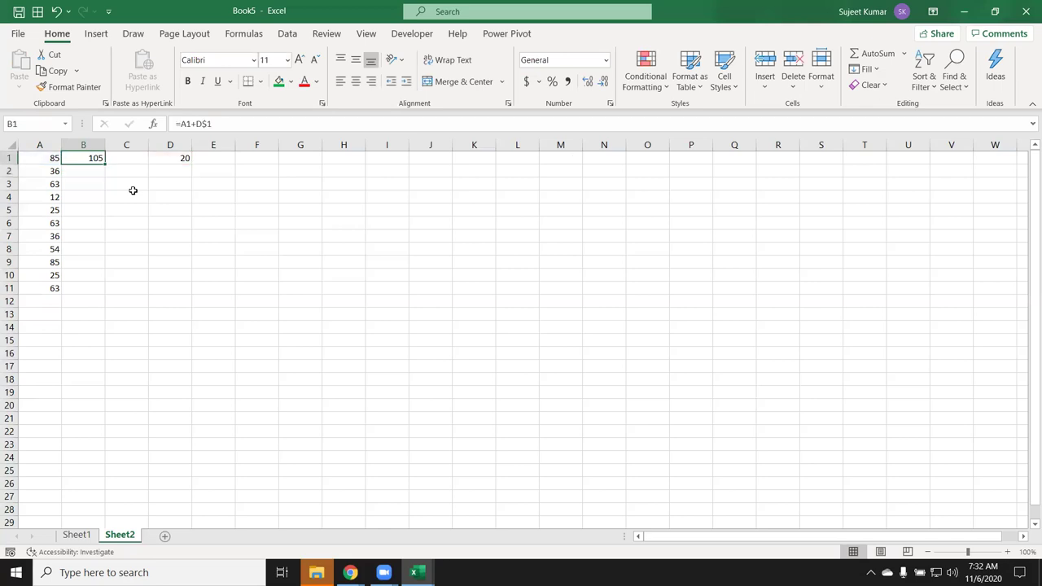
key(F2)
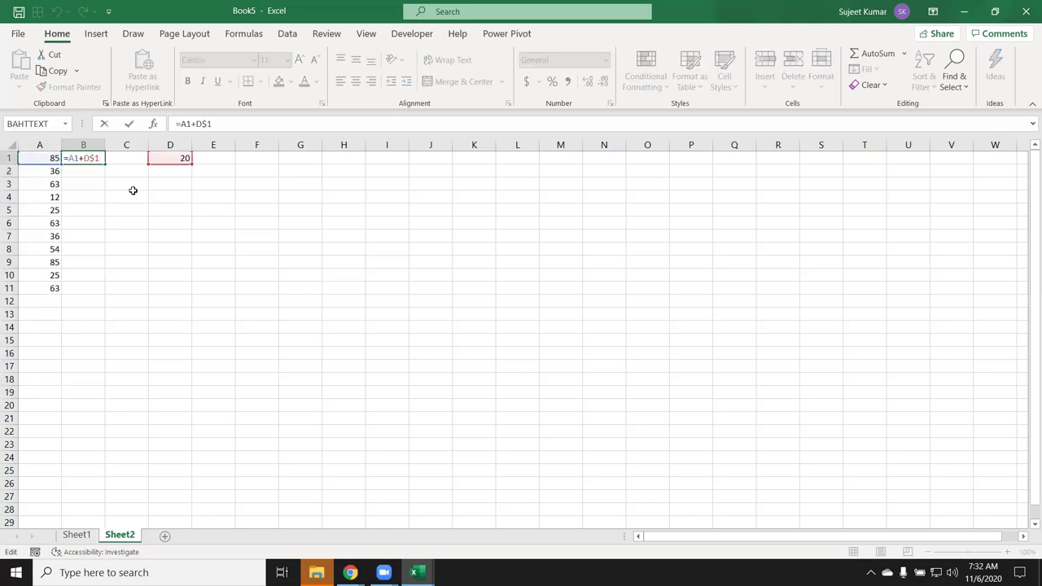
key(Escape)
Fill the =A1+D$1 formula down to B12 and check the copies in B2, B3 and B5.
drag(102, 171, 93, 301)
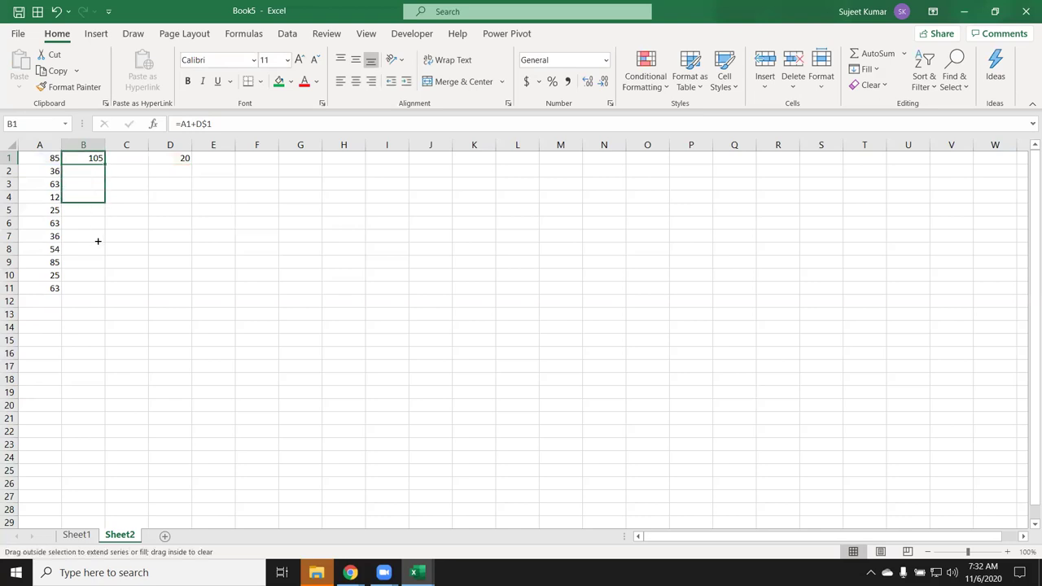
click(99, 171)
click(92, 184)
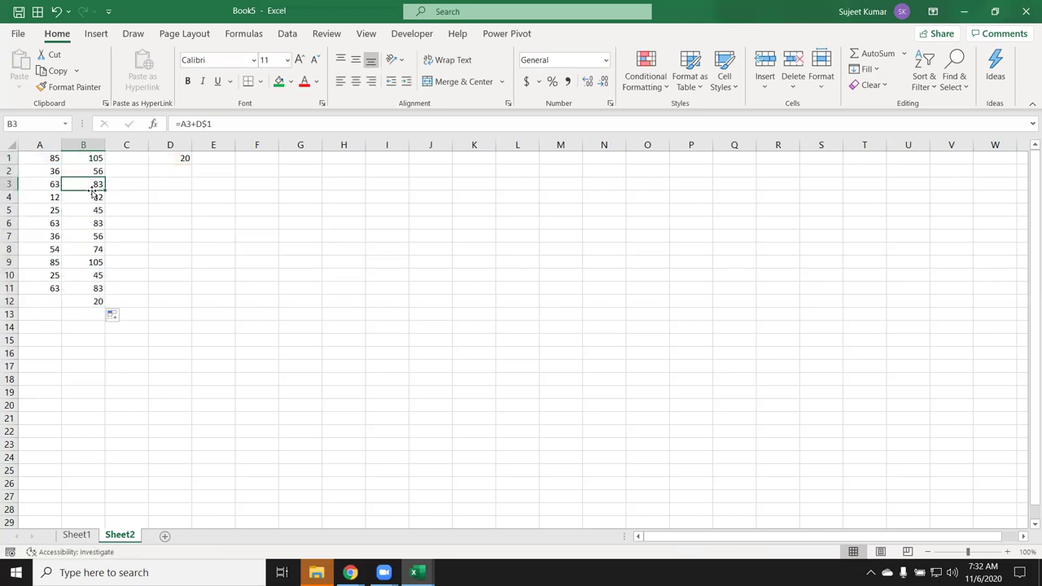
click(87, 210)
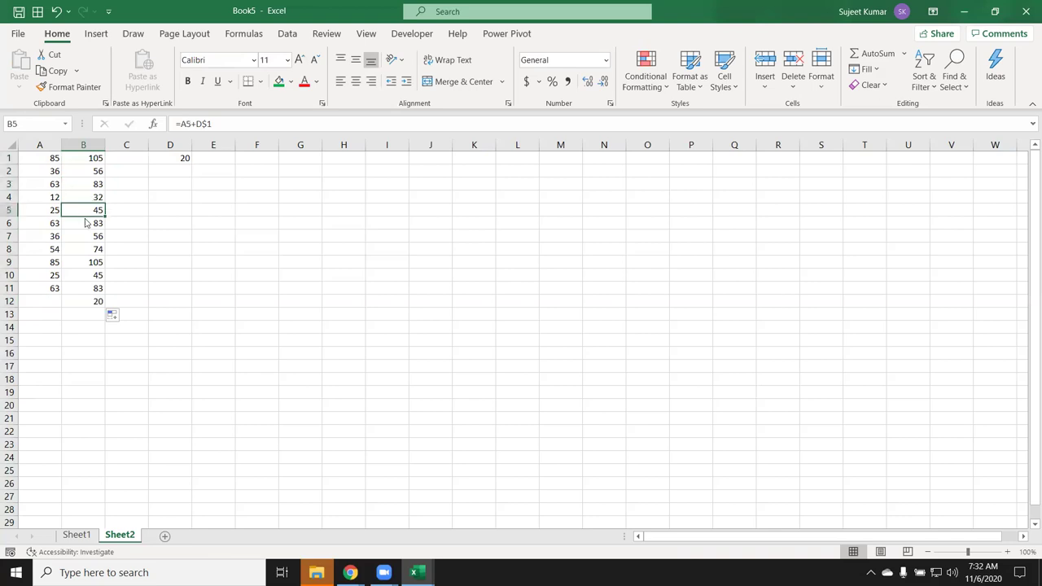
double_click(83, 208)
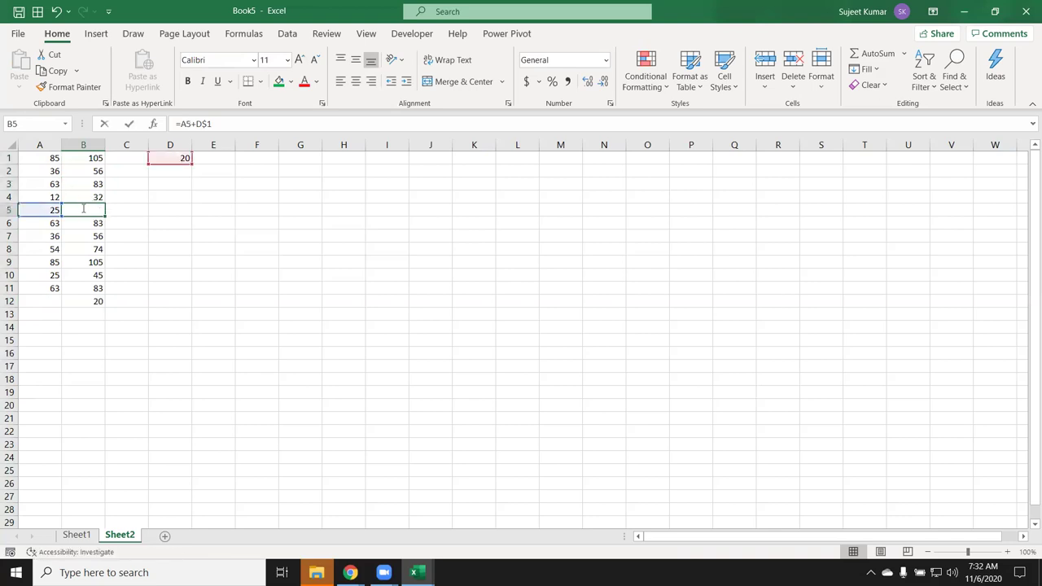
text(.)
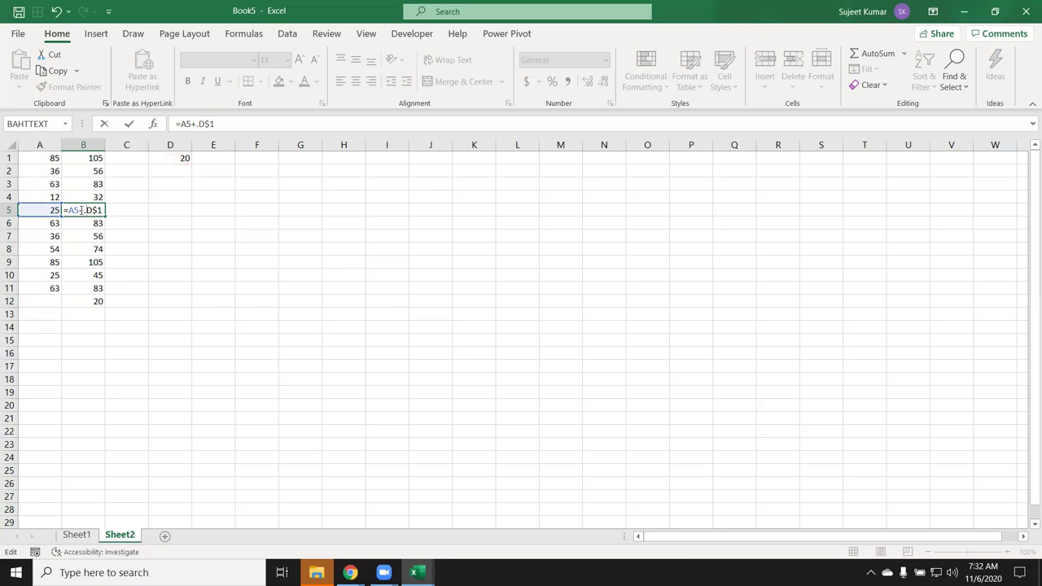
key(BackSpace)
key(ctrl+Return)
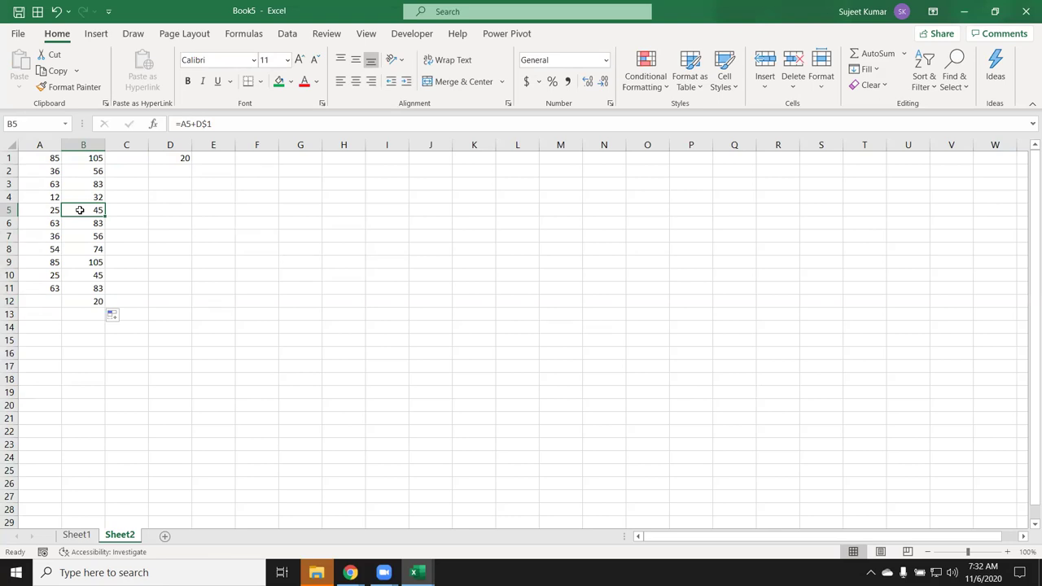
click(88, 539)
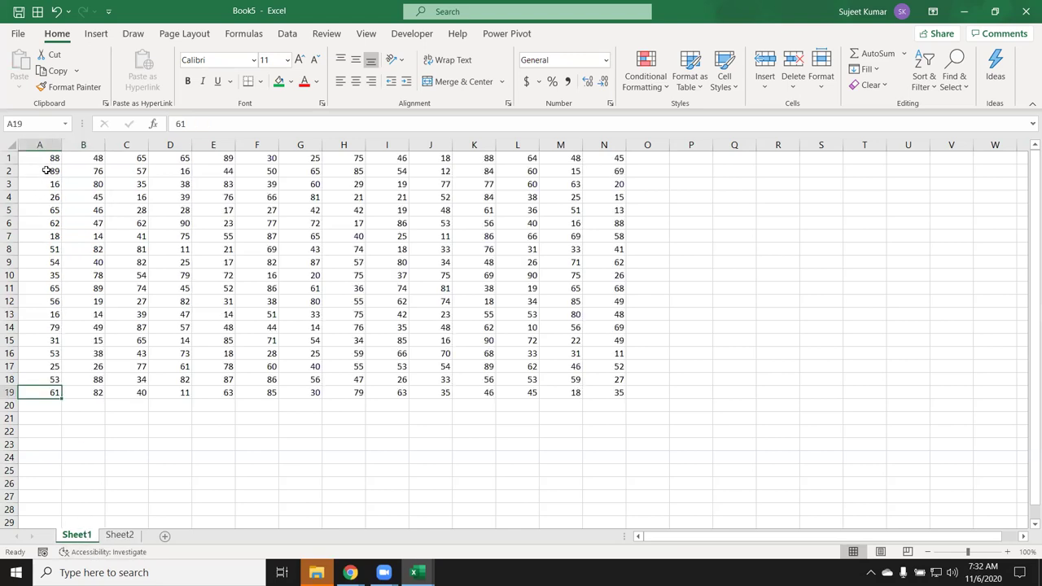
mouse_move(40, 158)
mouse_down()
mouse_move(574, 358)
mouse_move(619, 392)
mouse_up()
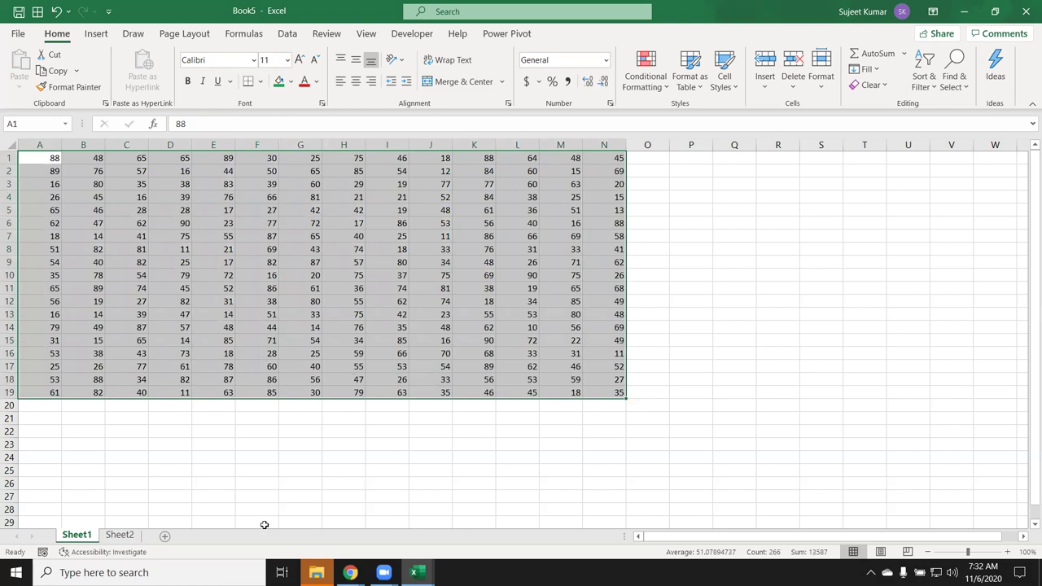
click(119, 534)
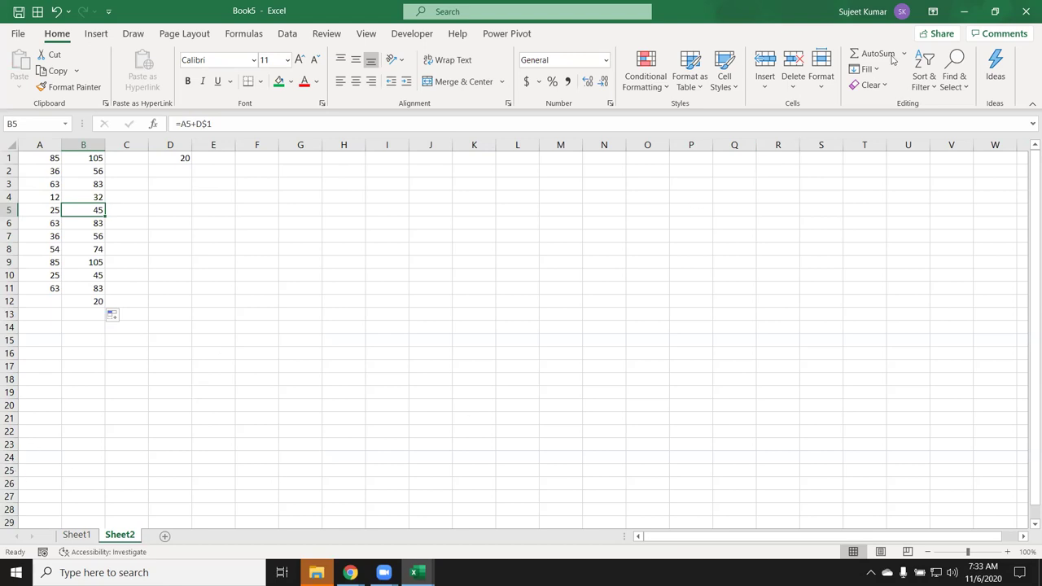
Minimize the Excel window and the zoom folder window.
click(957, 17)
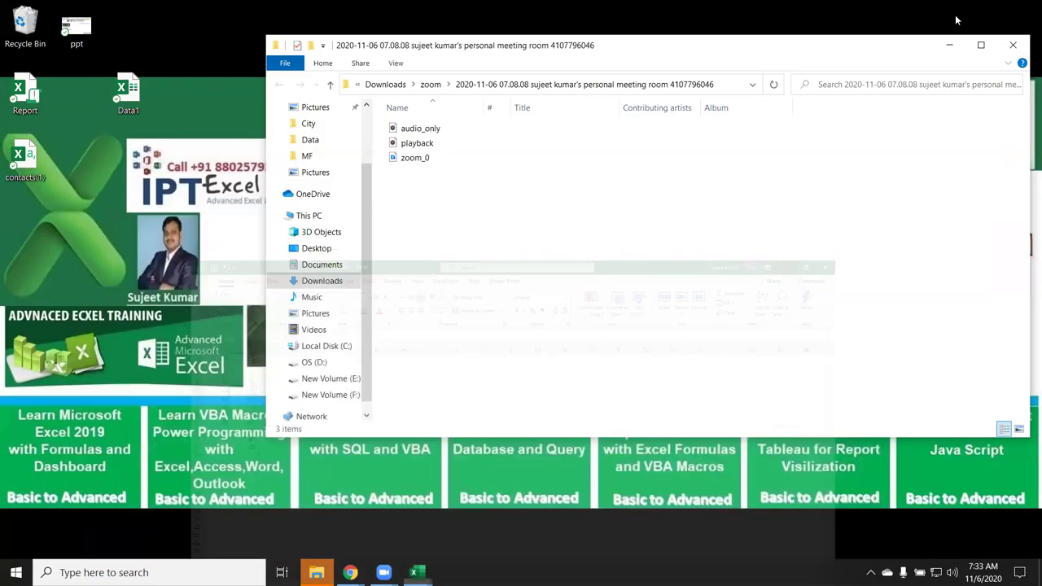
click(954, 49)
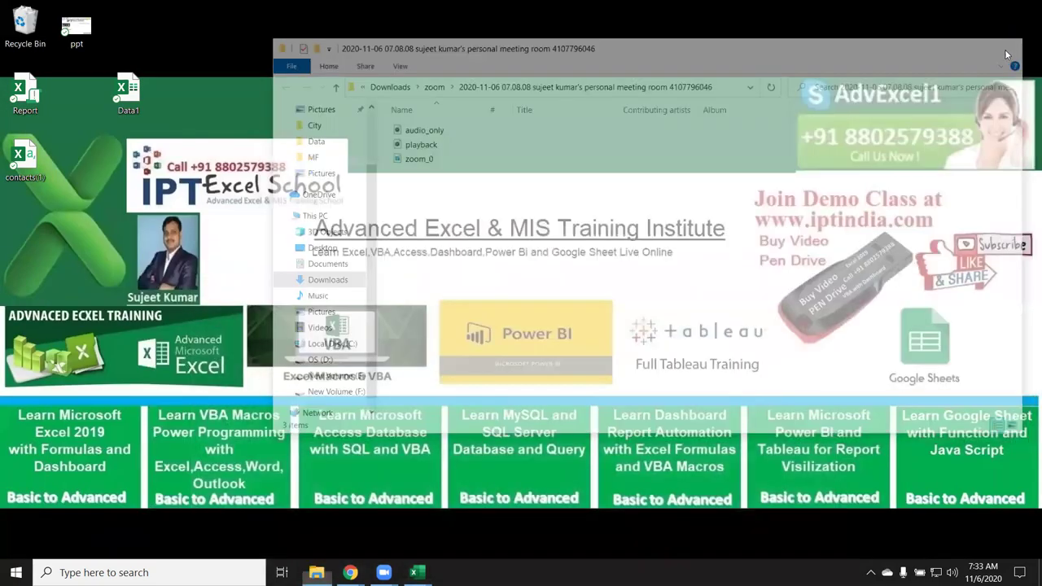